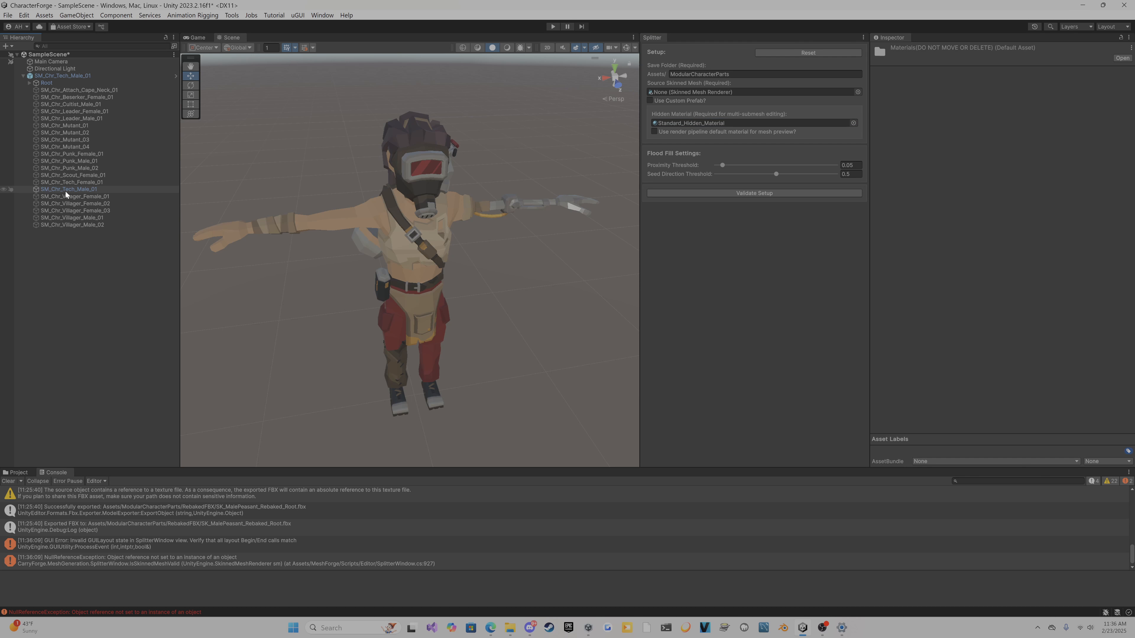
Assign SM_Chr_Tech_Male_01 as the Splitter's source skinned mesh, validate the setup and load its mesh data
drag(64, 190, 730, 92)
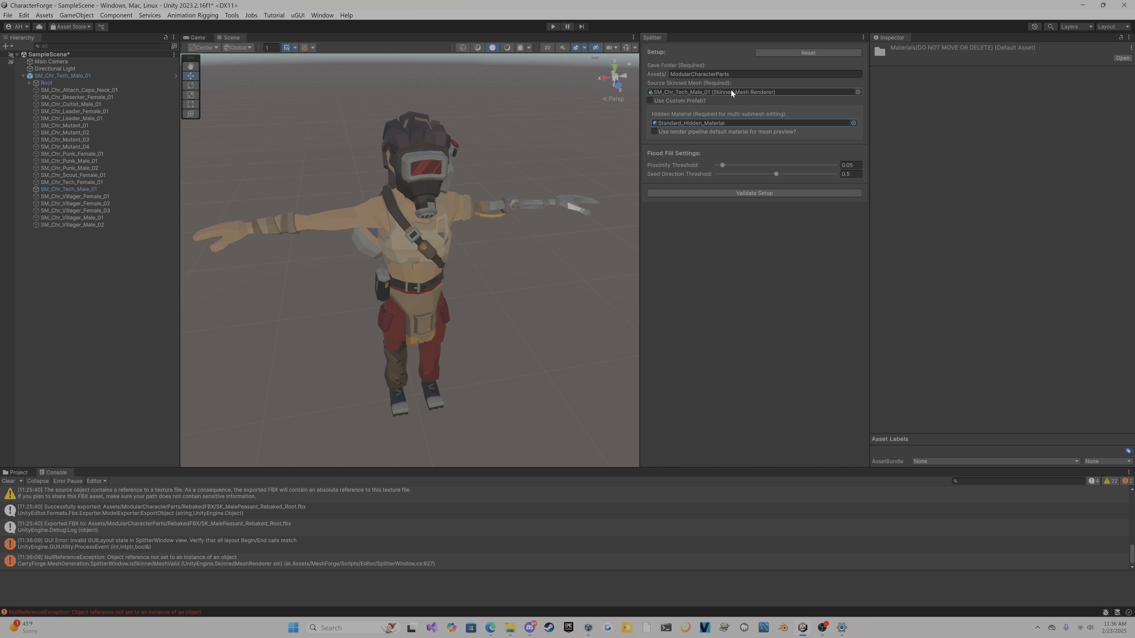
click(738, 193)
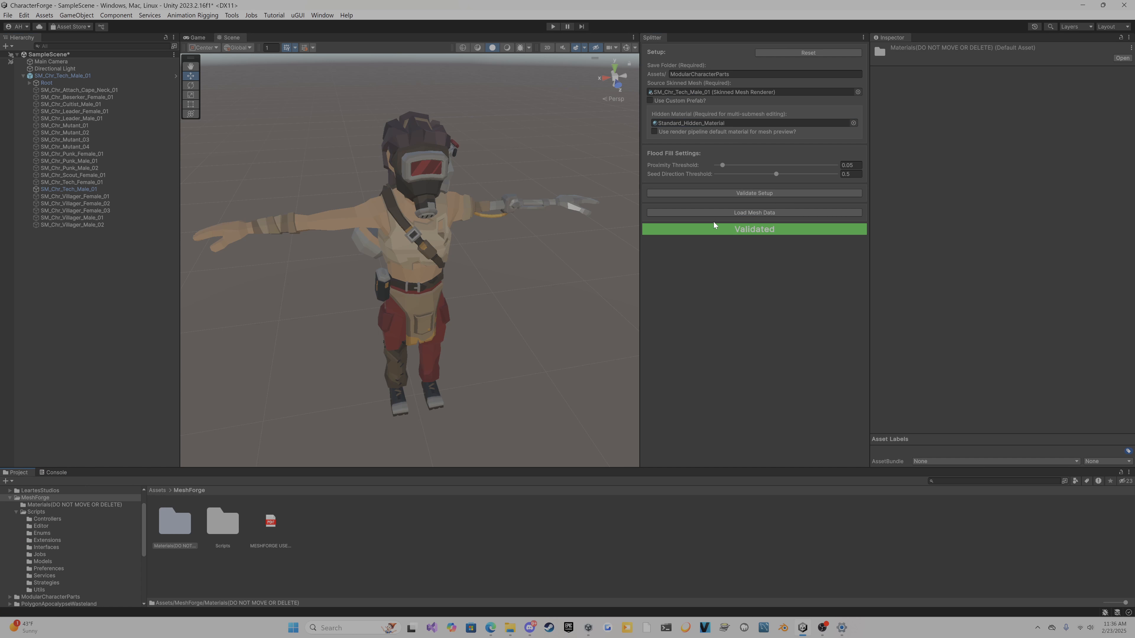
click(736, 213)
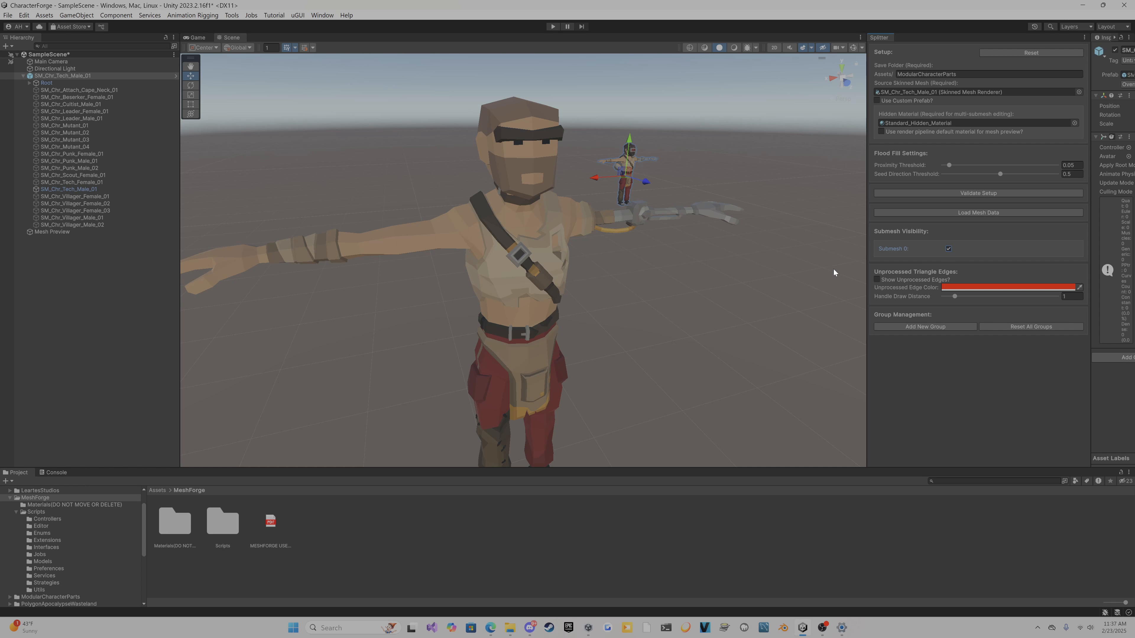
Hide Submesh 0 of the mesh preview and show it again
right_drag(752, 270, 684, 291)
key(s)
key(d)
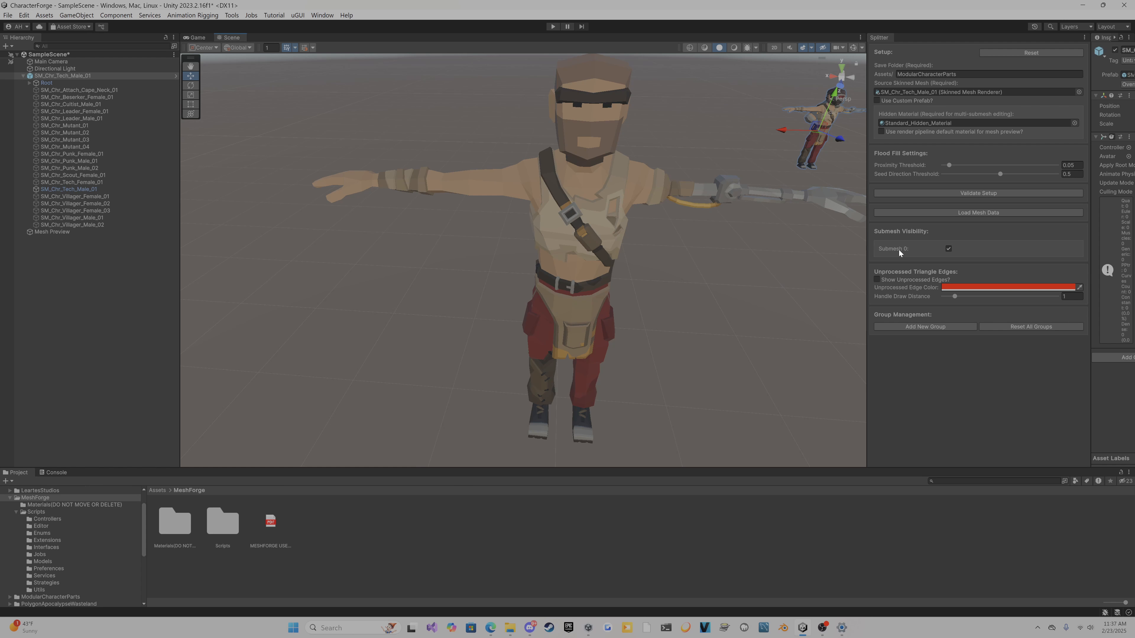
click(949, 251)
click(949, 251)
click(949, 250)
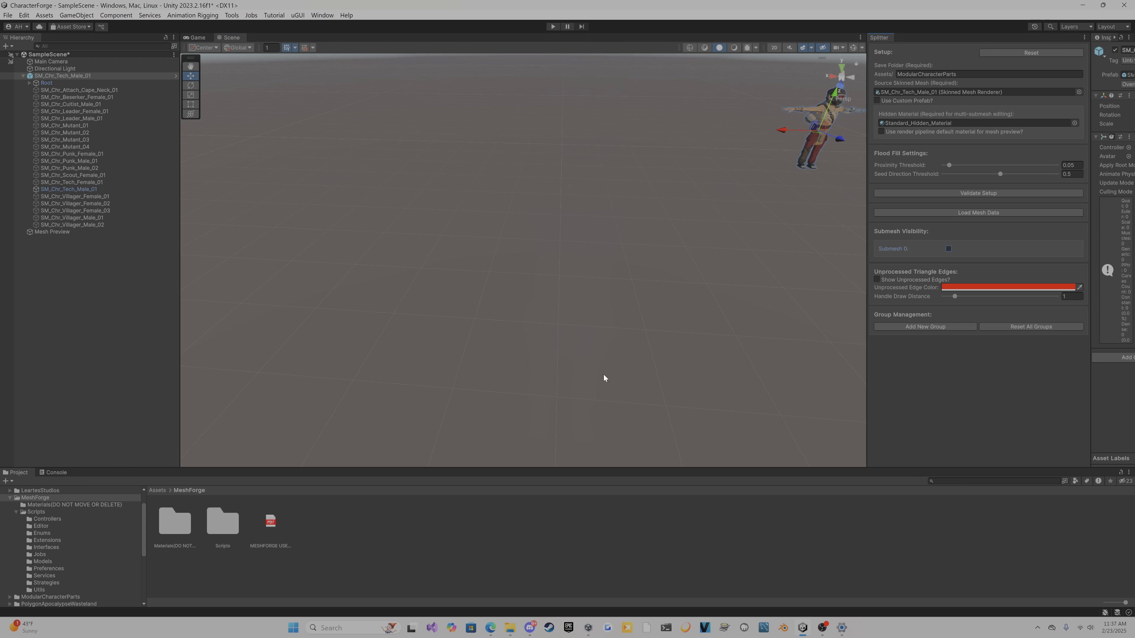
click(948, 249)
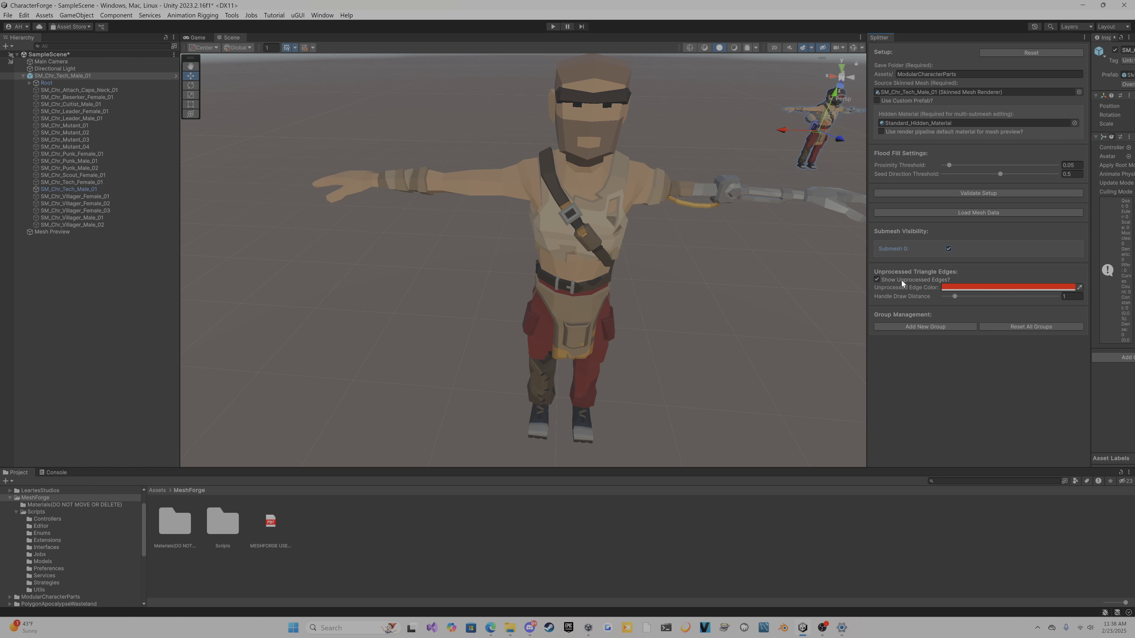
Add a new group for splitting the character mesh
key(a)
right_drag(552, 264, 577, 240)
key(d)
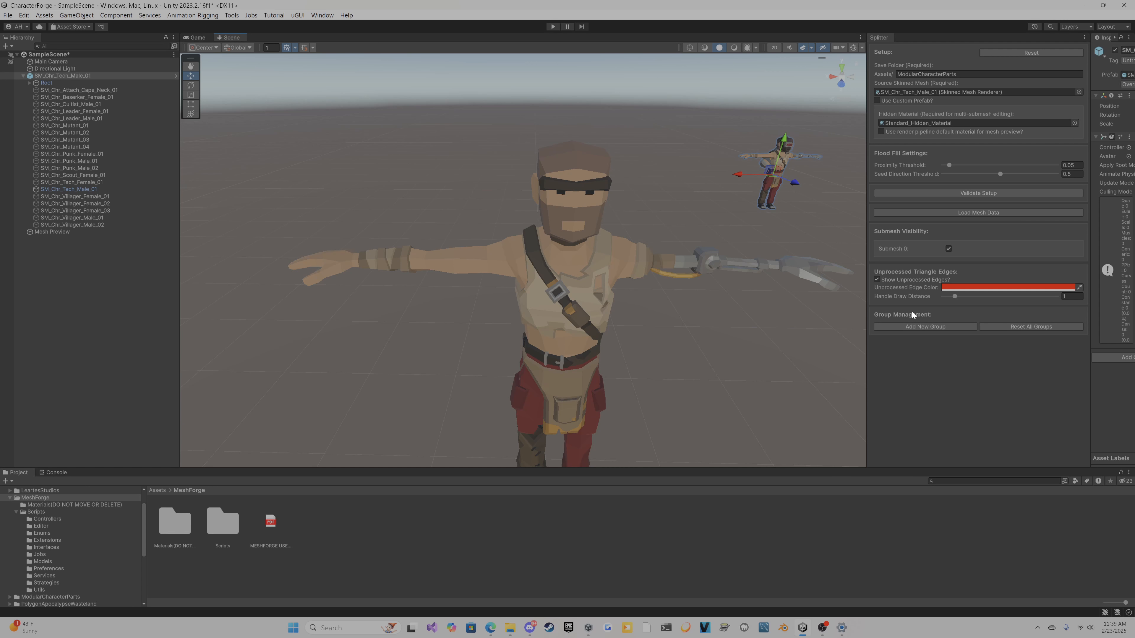
click(925, 326)
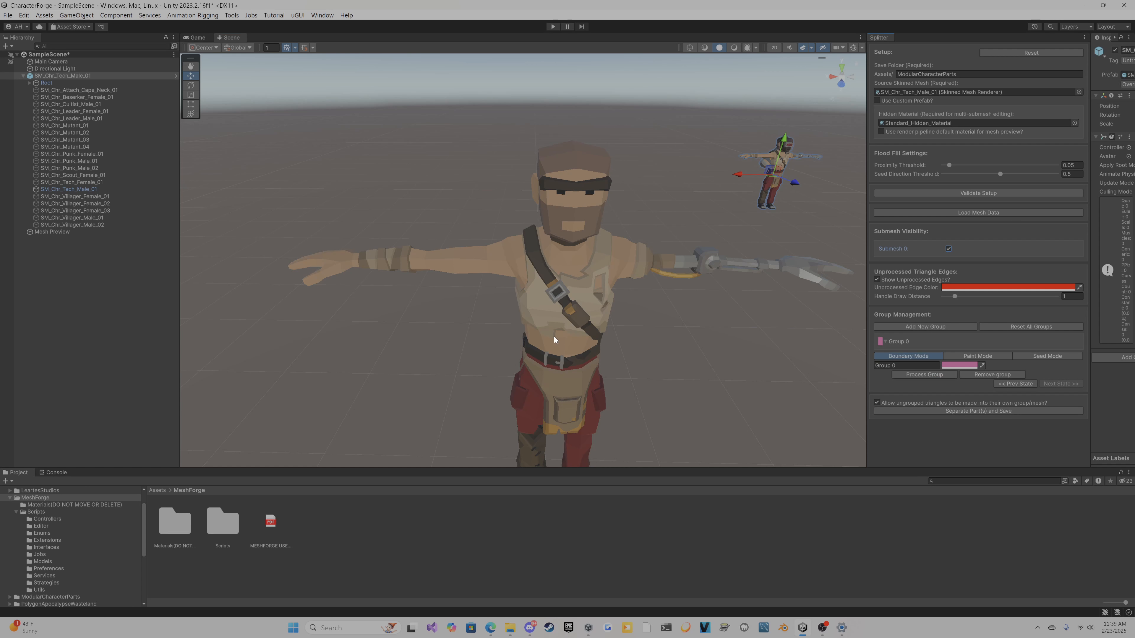
Set the handle draw distance to 0.5 and turn off the display of unprocessed edges
key(w)
right_drag(463, 331, 737, 340)
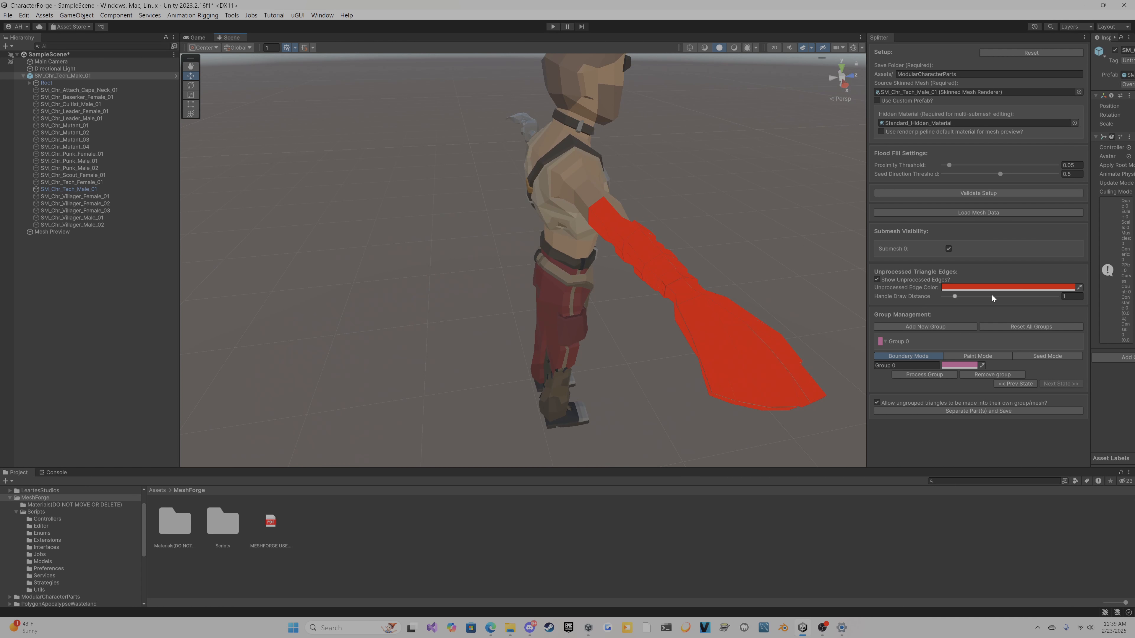
mouse_move(734, 235)
right_down()
mouse_move(760, 249)
mouse_move(525, 210)
mouse_move(337, 243)
mouse_move(438, 225)
mouse_move(578, 274)
mouse_move(547, 225)
mouse_move(550, 239)
mouse_move(689, 254)
mouse_move(683, 236)
mouse_move(661, 251)
mouse_move(415, 224)
mouse_move(146, 222)
mouse_move(93, 249)
mouse_move(1105, 226)
mouse_move(885, 262)
right_up()
click(1071, 296)
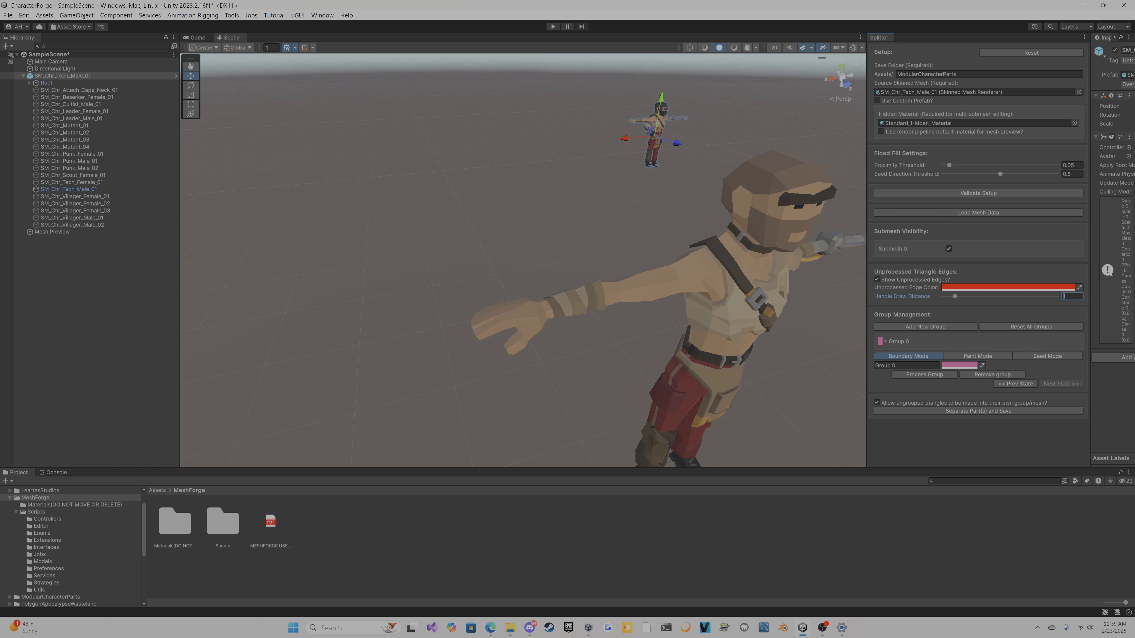
text(.5)
mouse_move(757, 317)
right_down()
mouse_move(810, 363)
mouse_move(806, 322)
mouse_move(818, 336)
mouse_move(671, 319)
mouse_move(793, 324)
mouse_move(781, 343)
mouse_move(884, 332)
mouse_move(905, 264)
mouse_move(930, 298)
right_up()
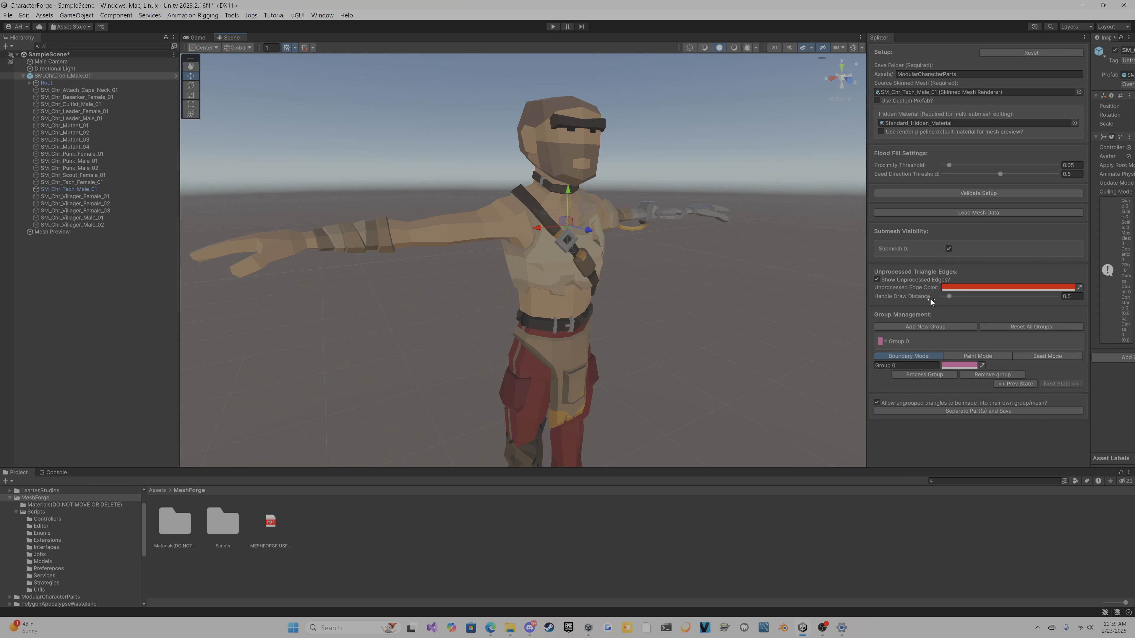
right_drag(455, 319, 413, 321)
click(877, 279)
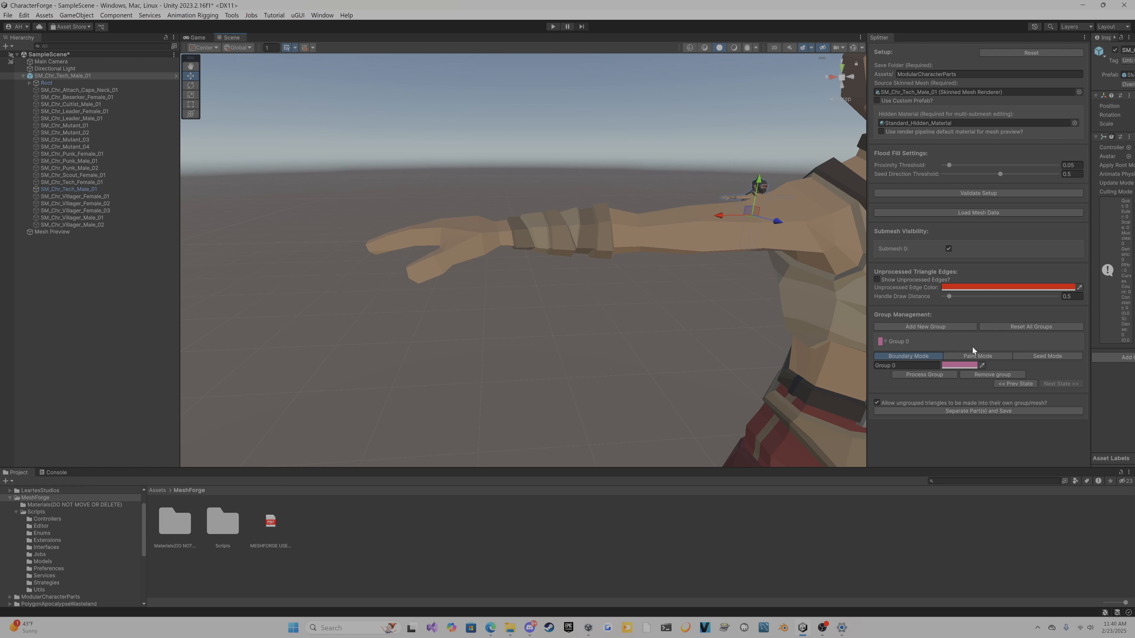
Rename the new group to Hand_R
click(906, 345)
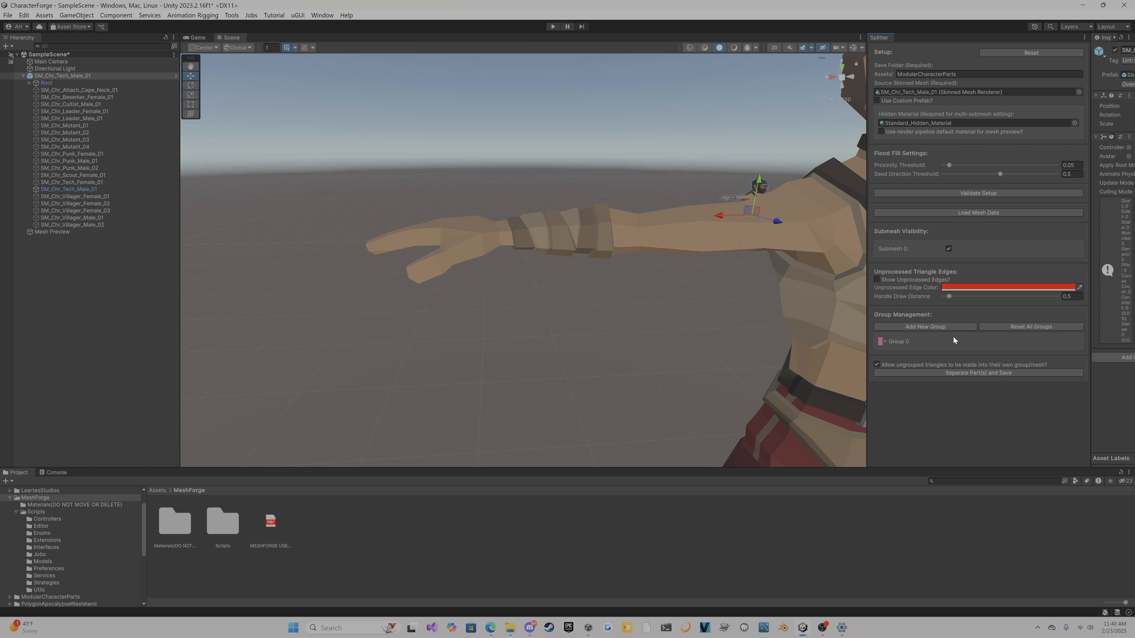
click(913, 341)
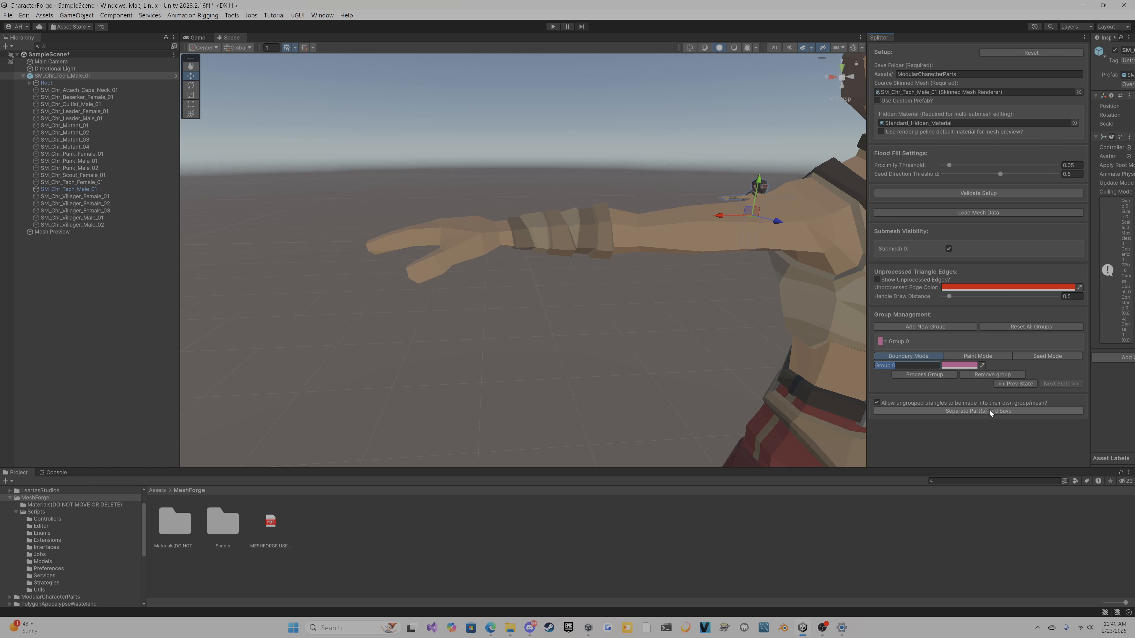
text(H)
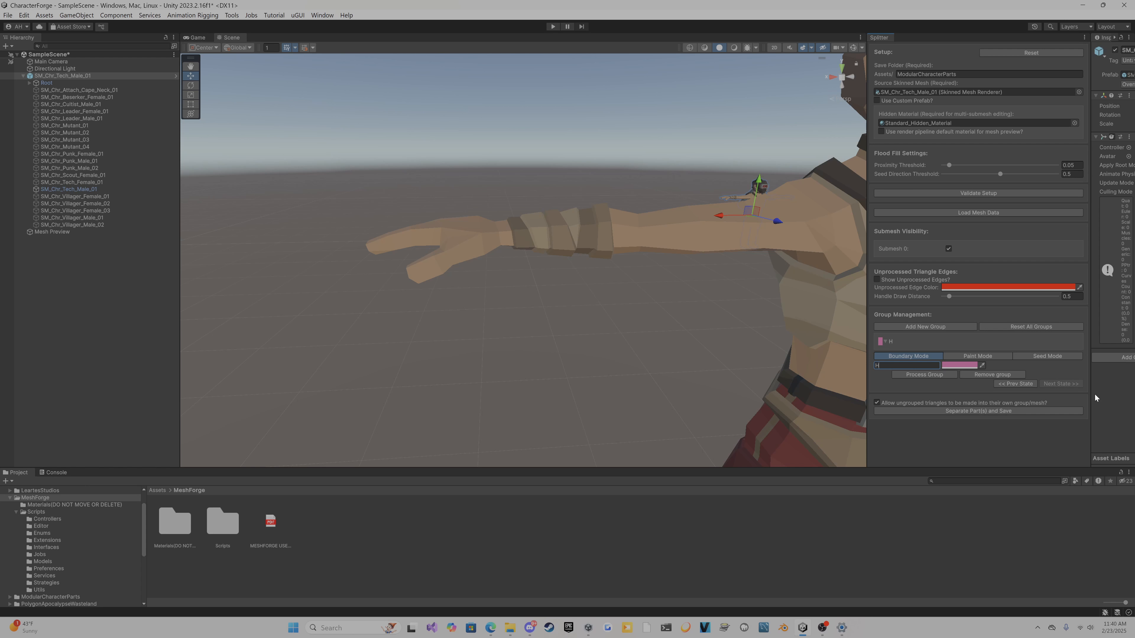
text(and_R)
Paint a band of Hand_R boundary triangles around the character's right wrist
right_drag(655, 342, 576, 358)
key(w)
key(s)
key(w)
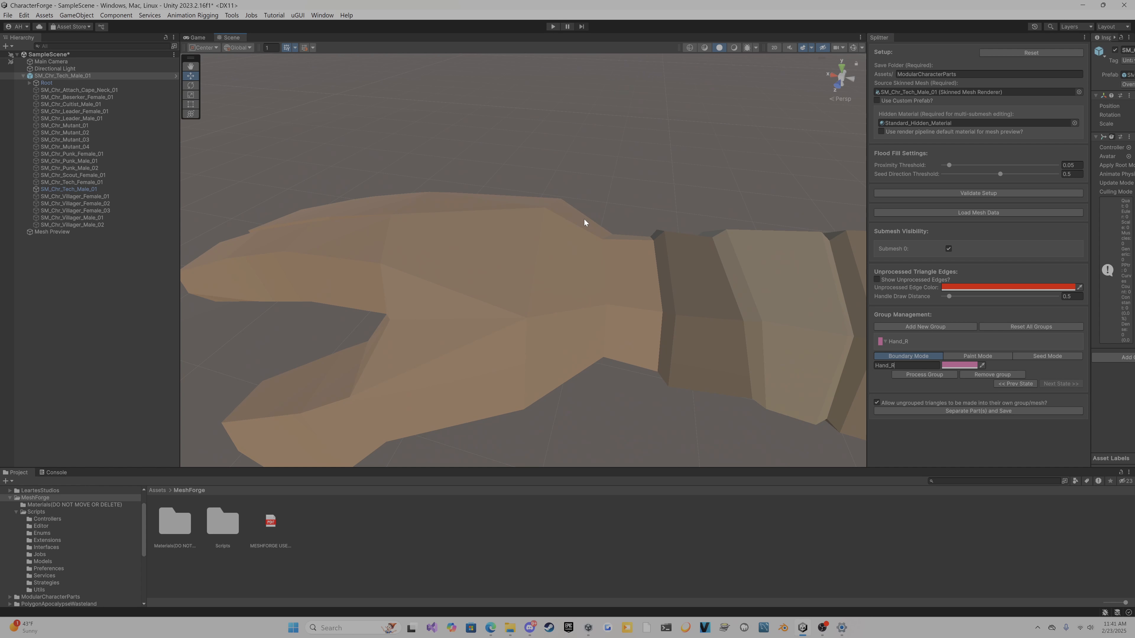
right_drag(689, 200, 446, 282)
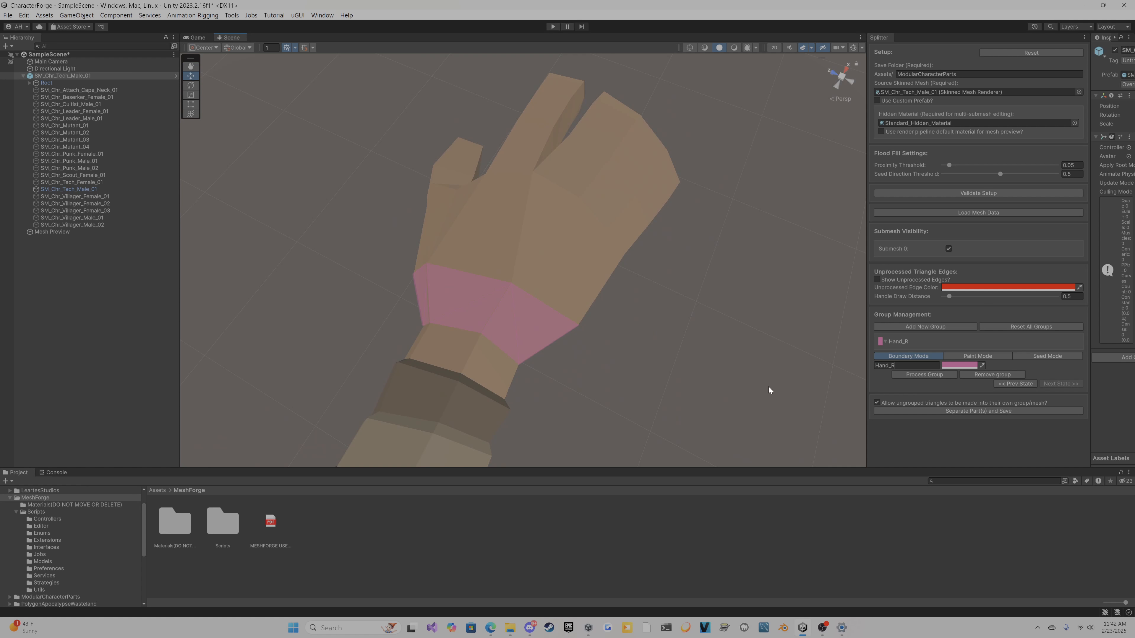
right_drag(740, 322, 589, 201)
drag(545, 198, 499, 283)
mouse_move(443, 321)
right_down()
mouse_move(685, 324)
mouse_move(619, 283)
mouse_move(656, 274)
mouse_move(663, 445)
mouse_move(679, 472)
mouse_move(722, 473)
mouse_move(507, 345)
right_up()
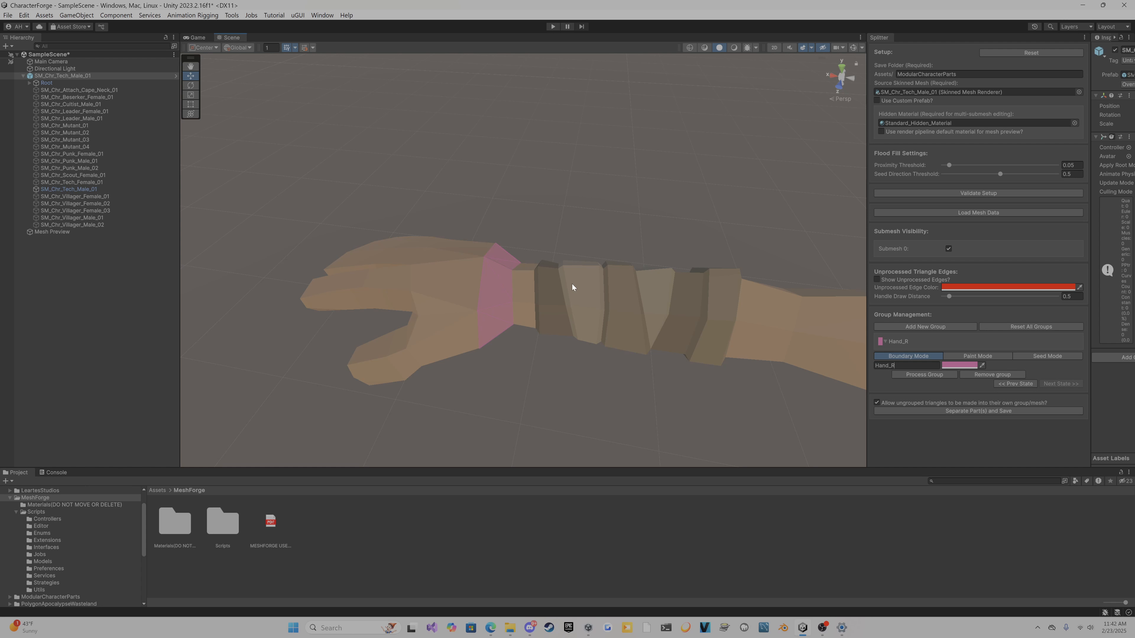
Paint a loop of boundary triangles across the character's upper back, leaving the middle unpainted
right_drag(661, 383, 582, 278)
key(s)
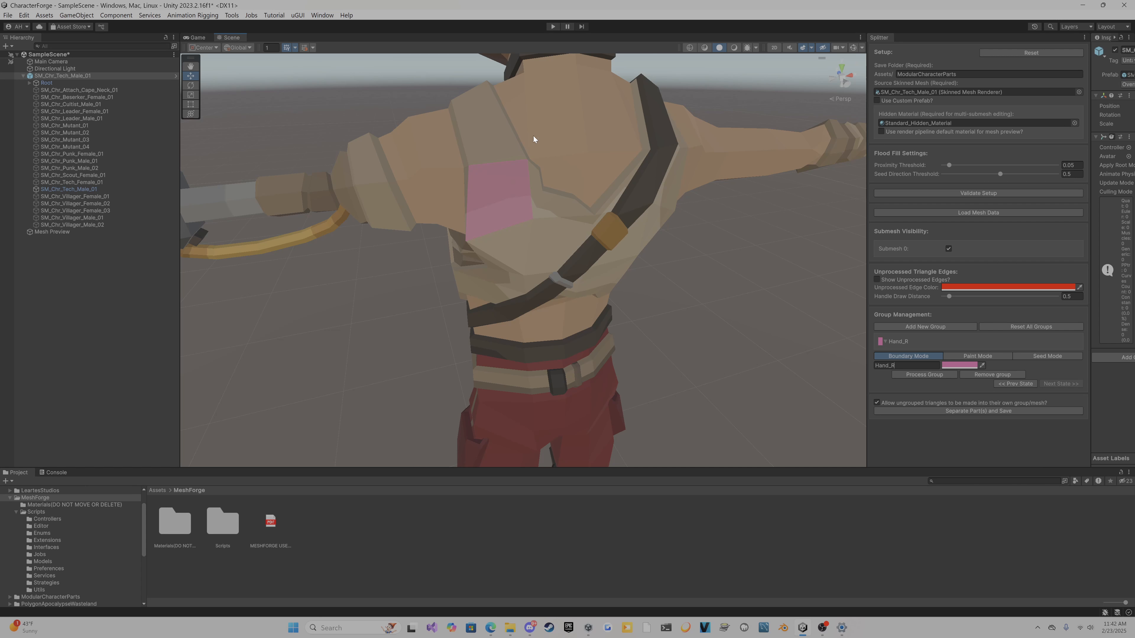
right_drag(520, 192, 507, 211)
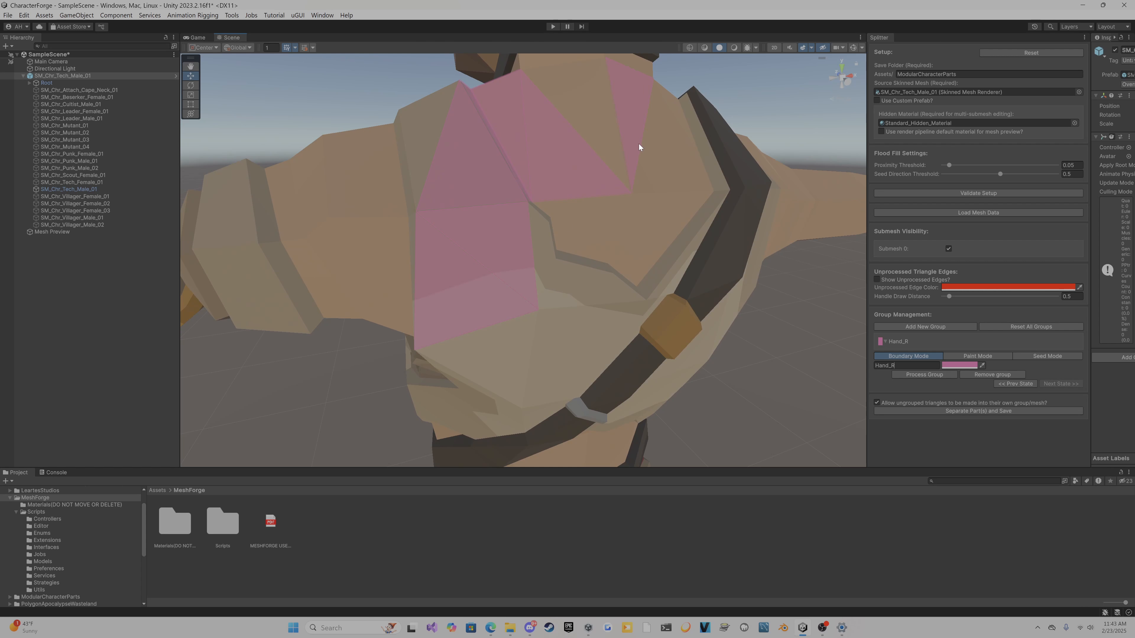
click(718, 281)
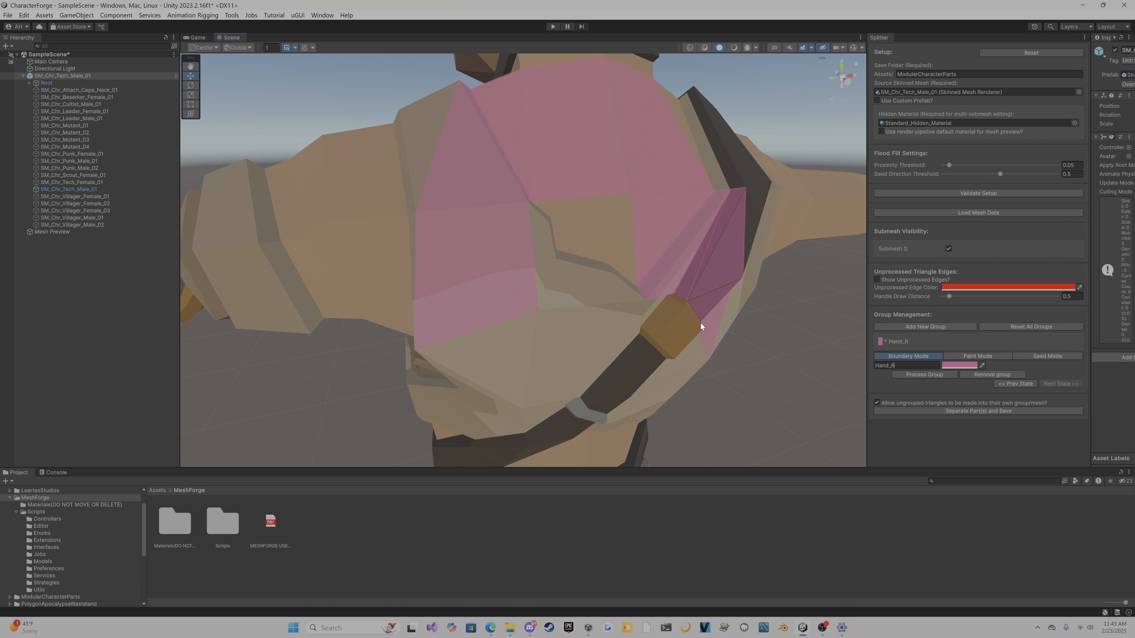
drag(621, 386, 546, 388)
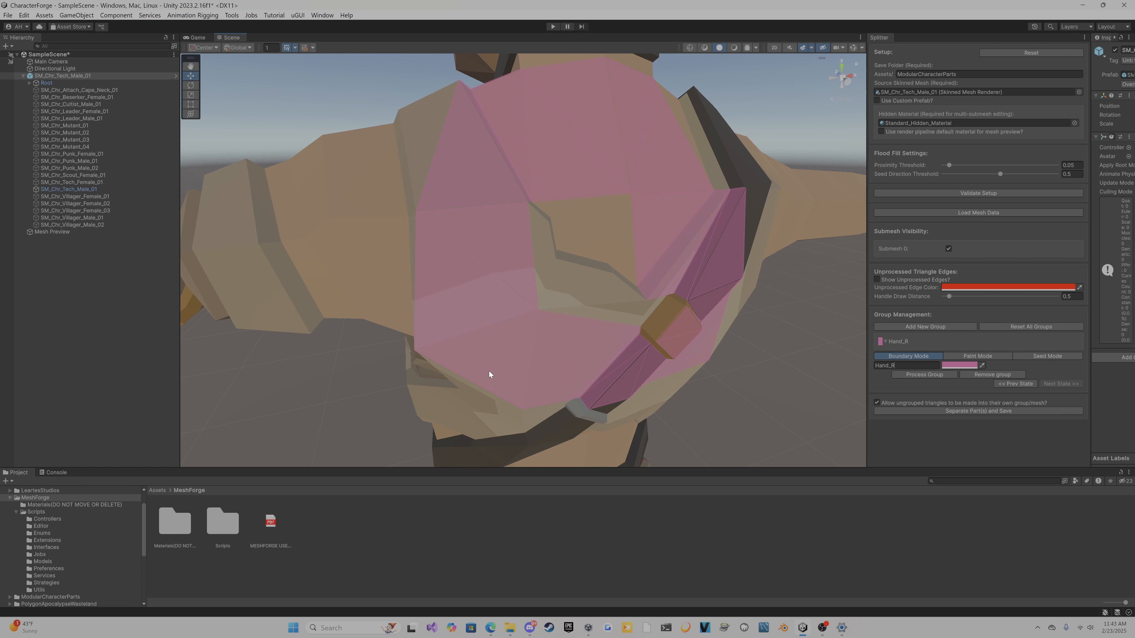
right_drag(707, 393, 650, 283)
key(s)
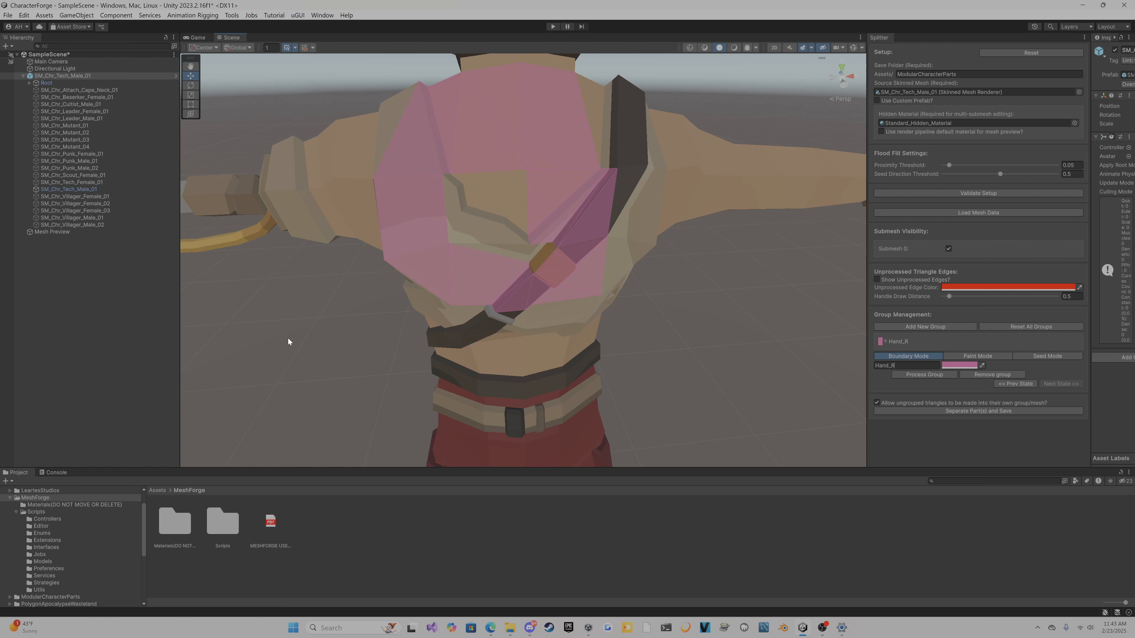
Show the unprocessed edges around the boundary on the character's back, and hide them again
right_drag(288, 338, 666, 299)
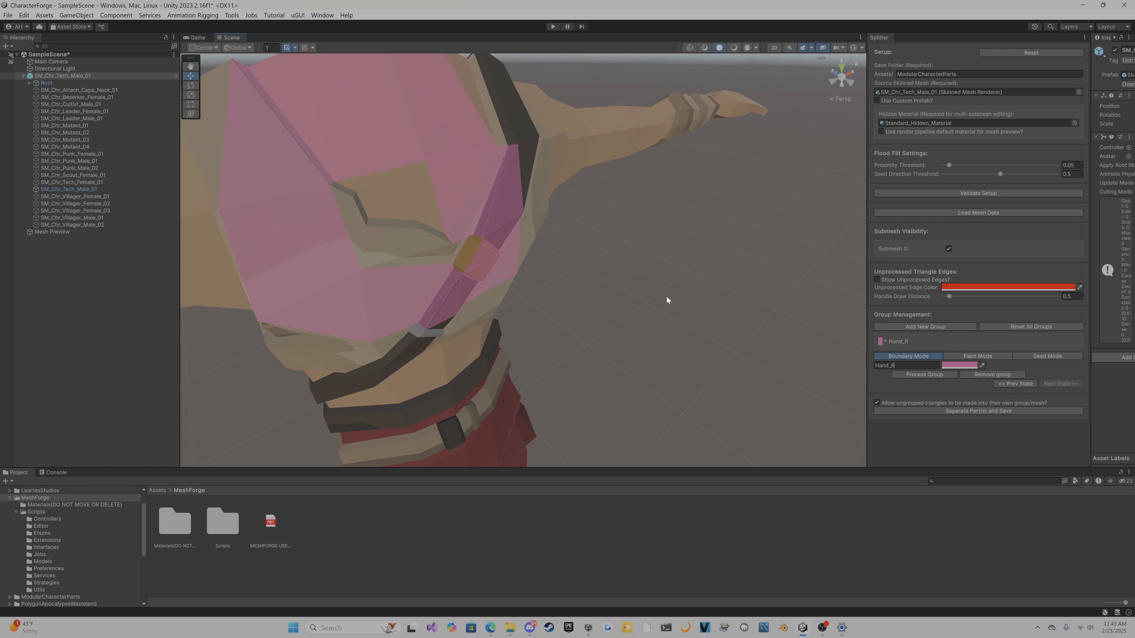
click(876, 279)
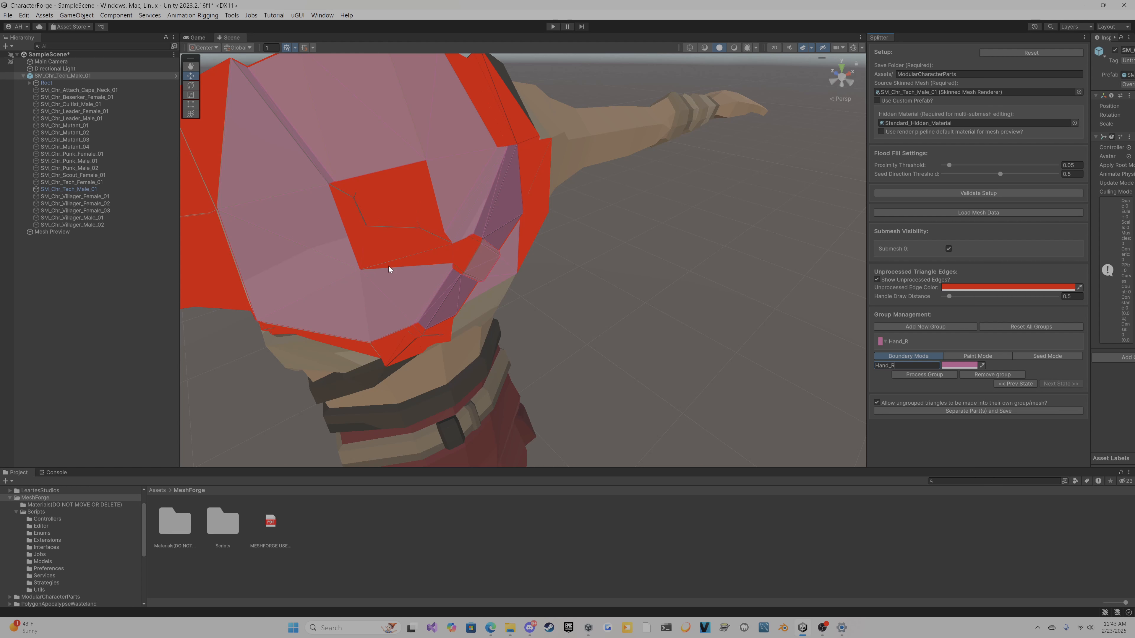
click(893, 280)
right_drag(688, 273, 653, 248)
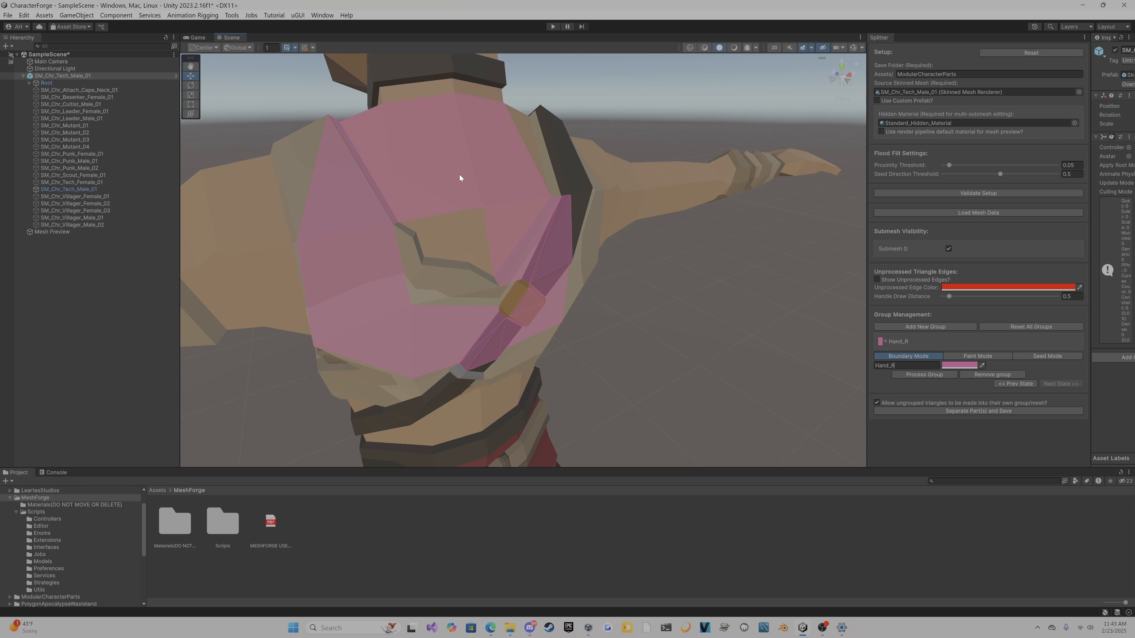
Erase the boundary triangles painted on the character's back
click(370, 174)
mouse_move(530, 244)
mouse_down()
mouse_move(517, 325)
mouse_move(351, 316)
mouse_up()
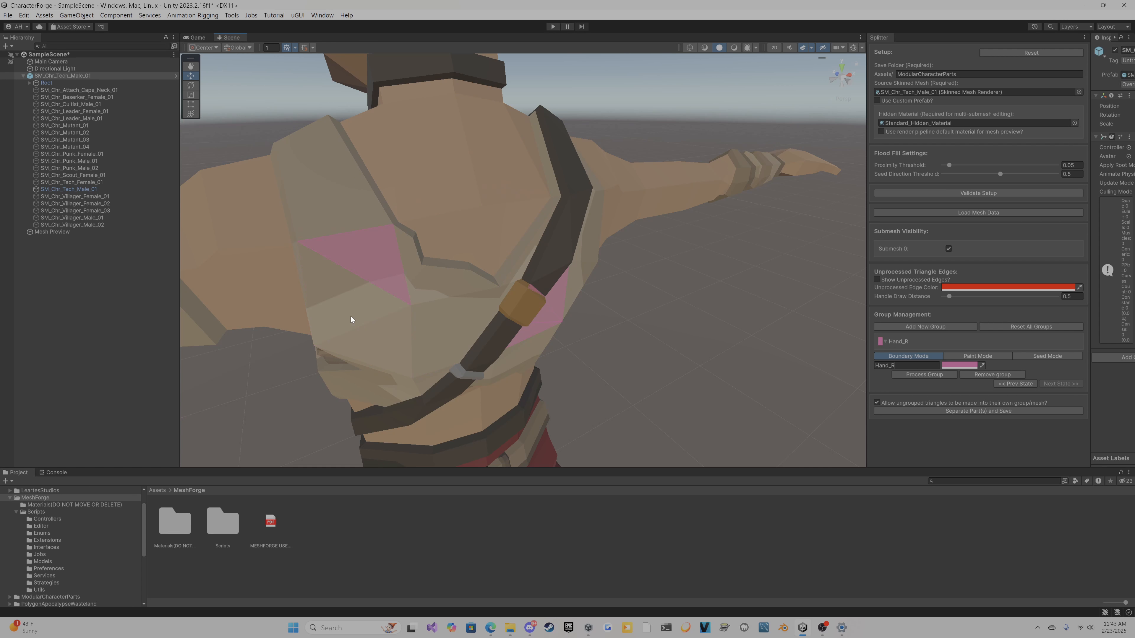
Erase triangles of the right wrist's boundary band and repaint it as a closed ring around the base of the hand
alt+drag(663, 319, 565, 472)
alt+drag(509, 391, 568, 352)
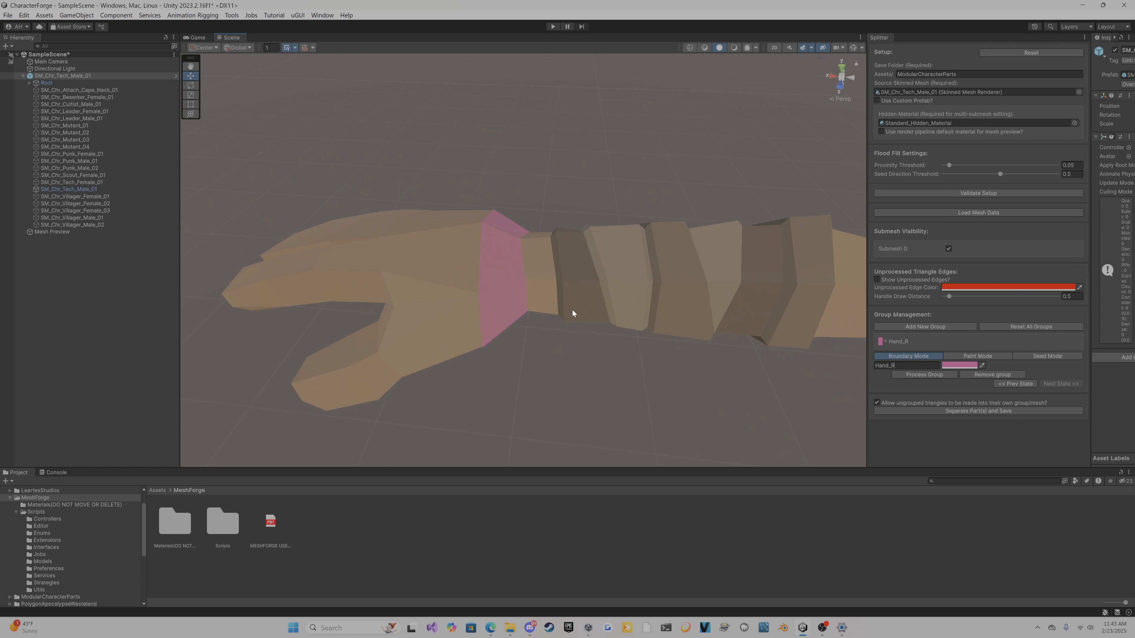
right_drag(552, 216, 534, 201)
key(w)
key(s)
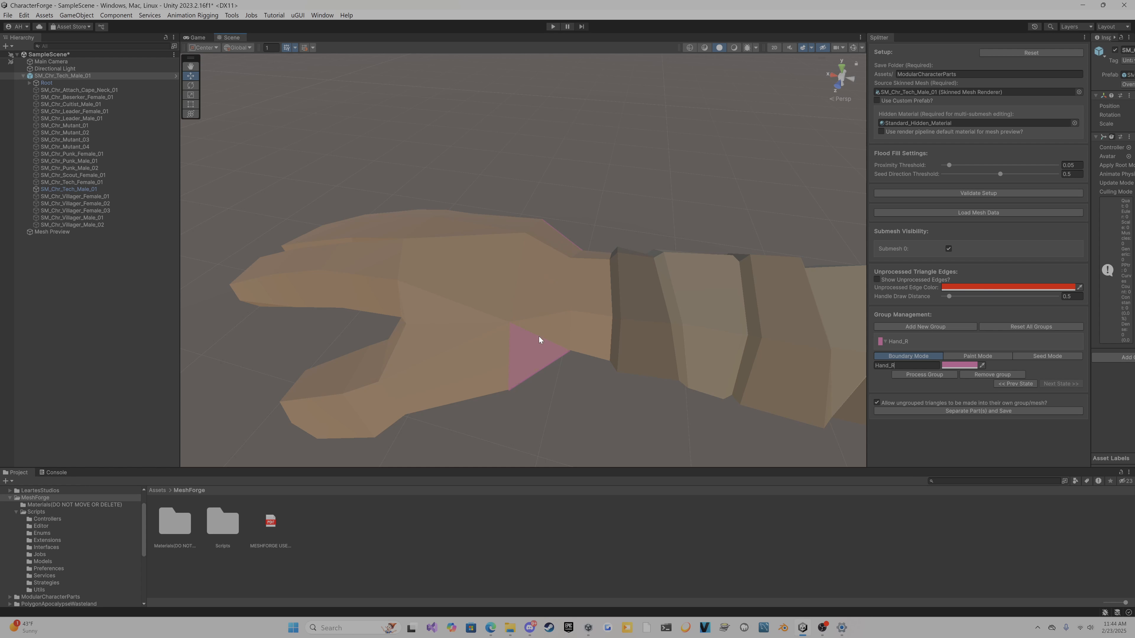
mouse_move(611, 173)
right_down()
mouse_move(540, 152)
mouse_move(598, 145)
mouse_move(614, 172)
right_up()
key(a)
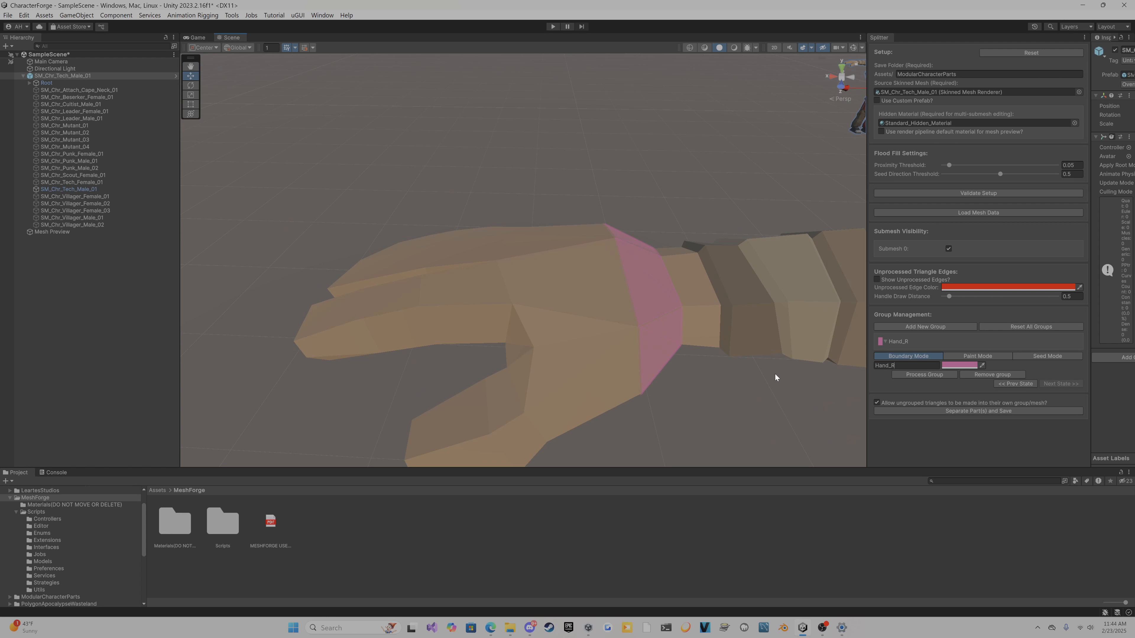
Switch the Hand_R group to Seed Mode and mark seed triangles on the fingers of the right hand
click(1029, 355)
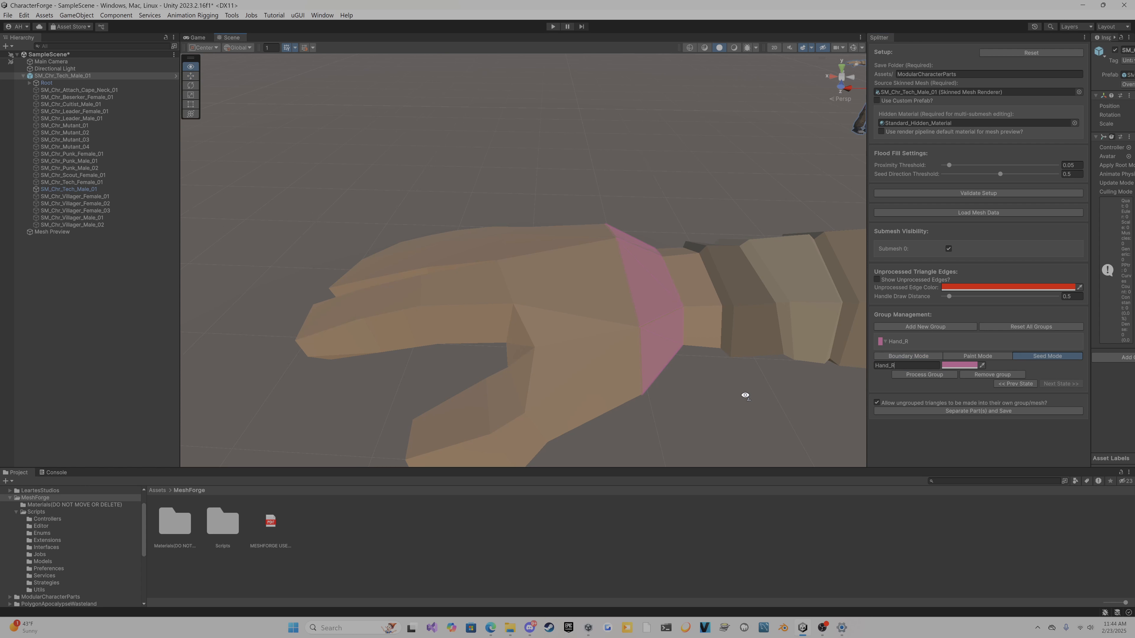
right_drag(745, 395, 339, 369)
alt+drag(507, 360, 520, 225)
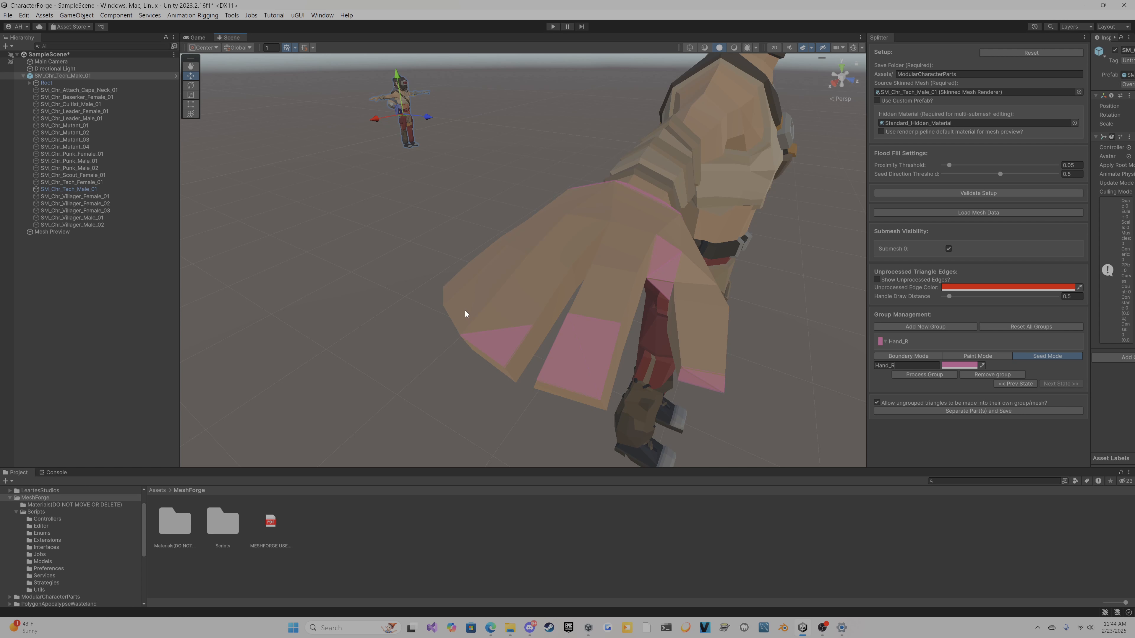
right_drag(409, 341, 520, 344)
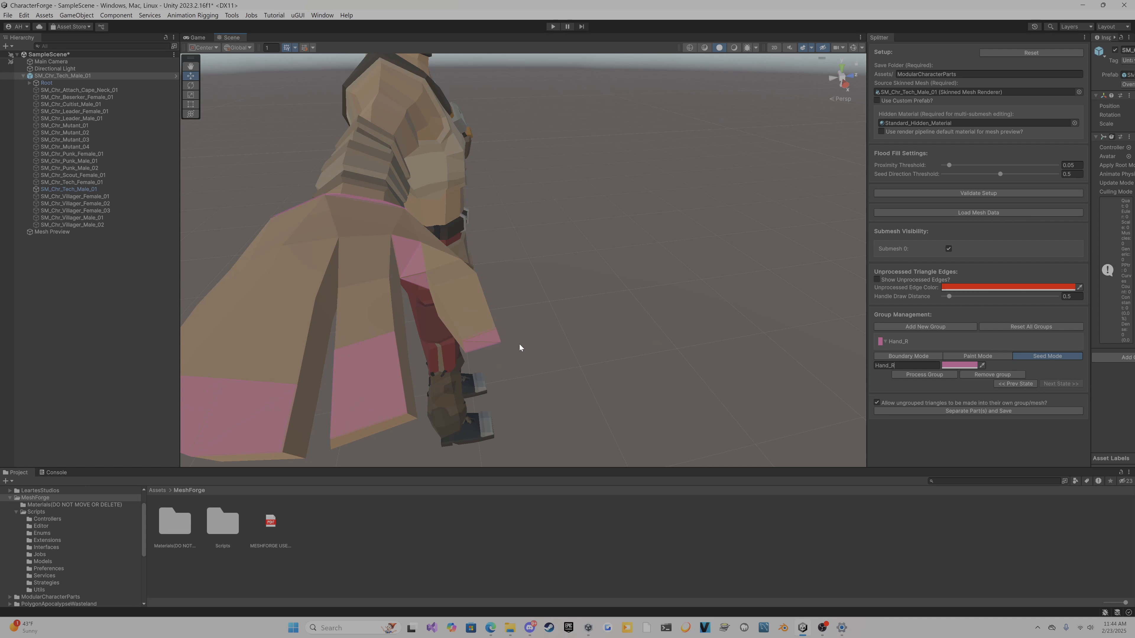
middle_drag(520, 344, 537, 365)
right_drag(697, 330, 626, 340)
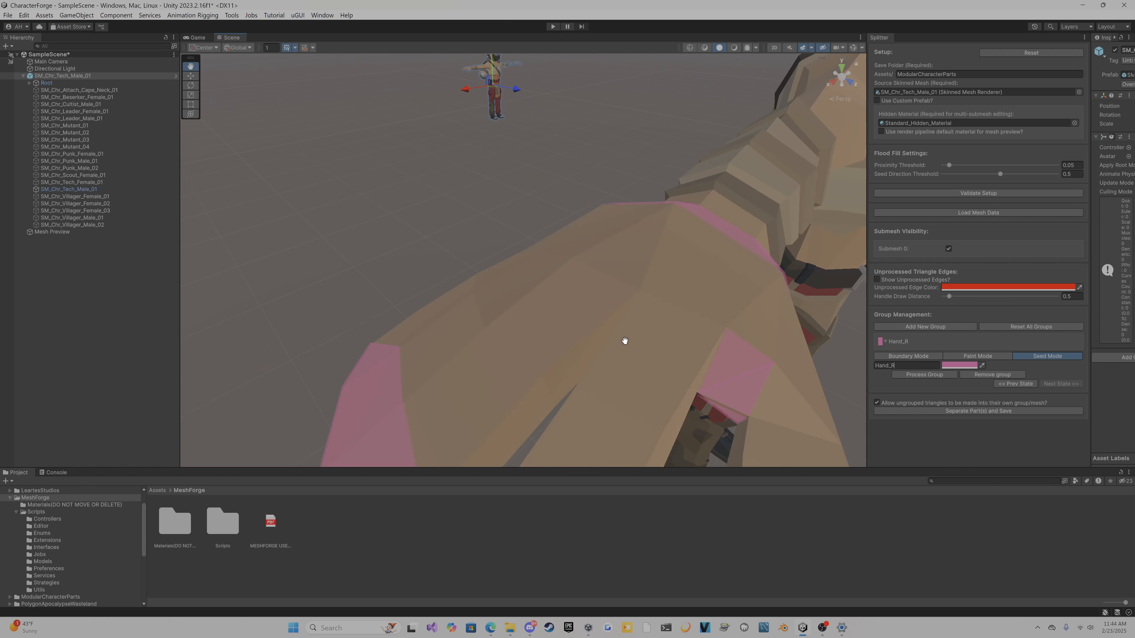
middle_drag(626, 340, 687, 336)
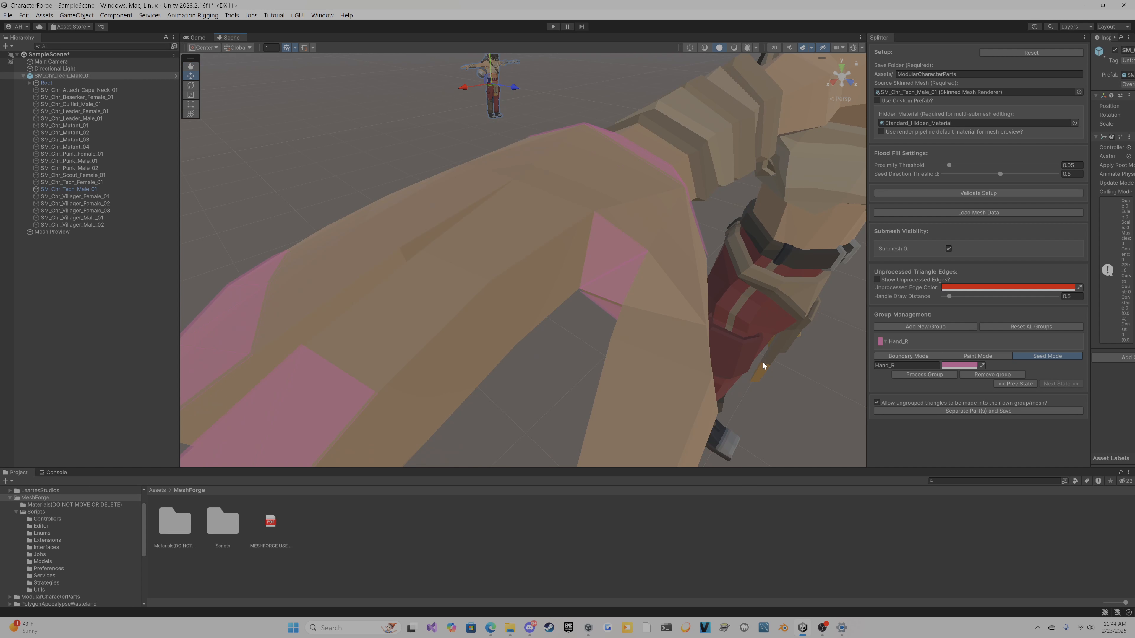
Inspect the Hand_R seed triangles and boundary ring on the right hand from several sides
right_drag(853, 377, 728, 430)
scroll(727, 429, down, 3)
scroll(725, 427, up, 2)
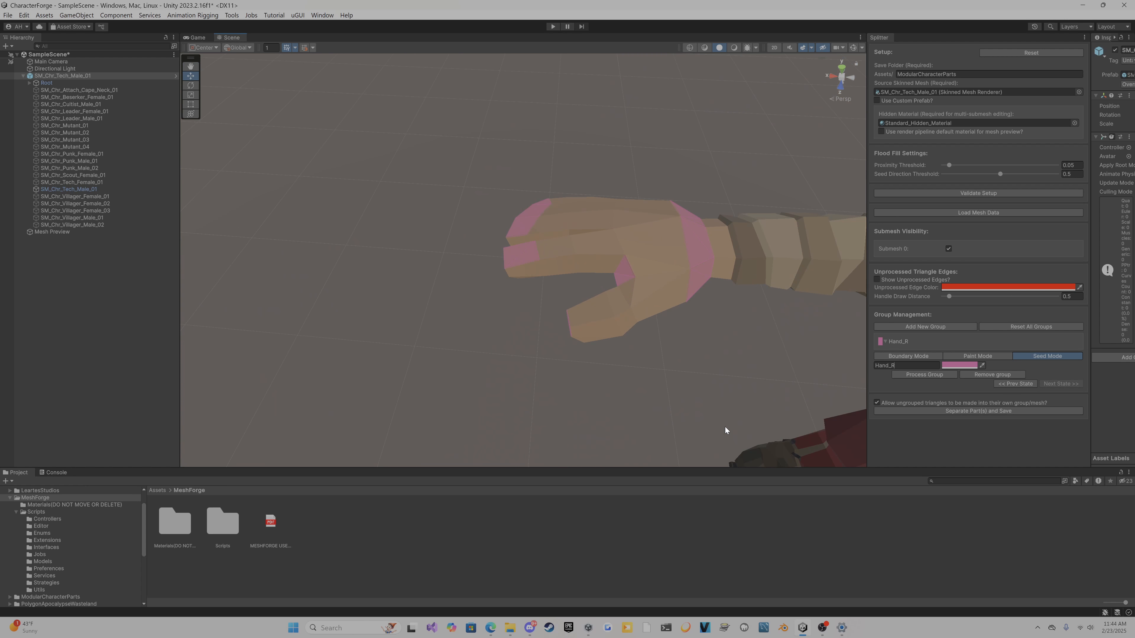
right_drag(718, 410, 730, 390)
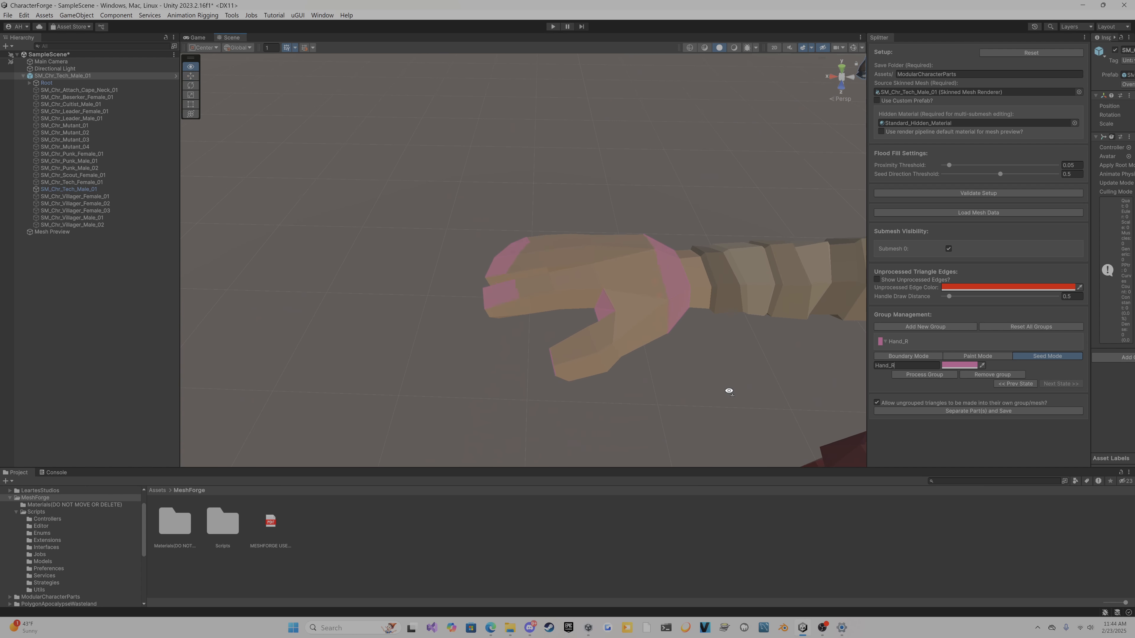
middle_drag(730, 391, 704, 385)
scroll(702, 380, up, 2)
right_drag(654, 412, 697, 420)
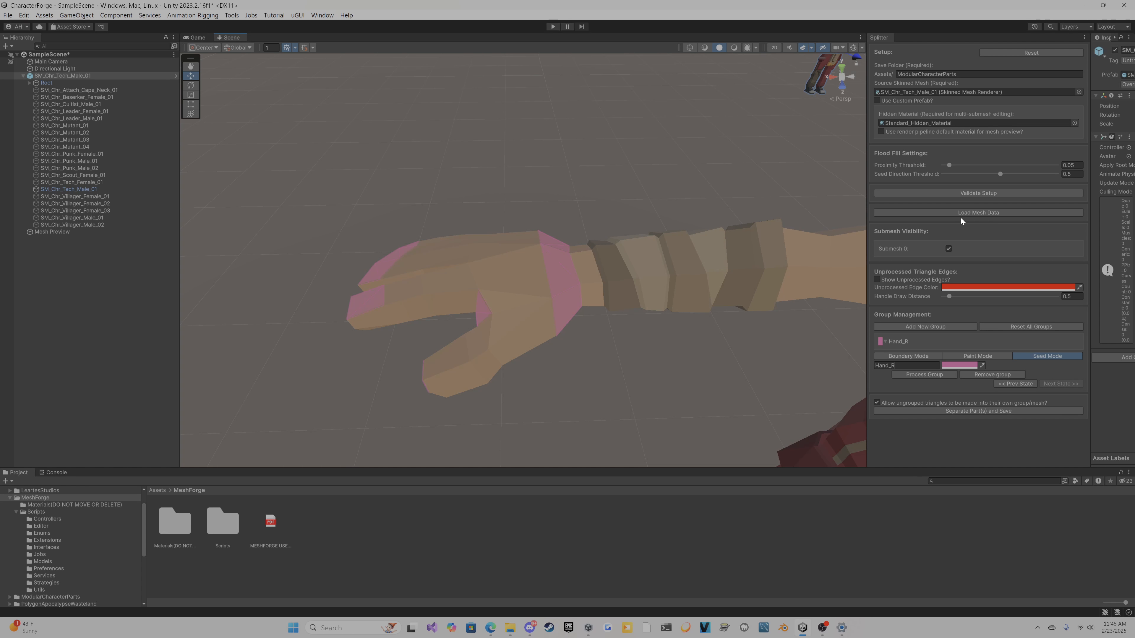
mouse_move(950, 165)
mouse_down()
mouse_move(930, 170)
mouse_move(949, 168)
mouse_up()
click(1071, 165)
text(0)
Process the Hand_R group to fill the right hand out to its wrist boundary
right_drag(651, 164, 651, 234)
scroll(651, 233, down, 3)
scroll(648, 237, up, 8)
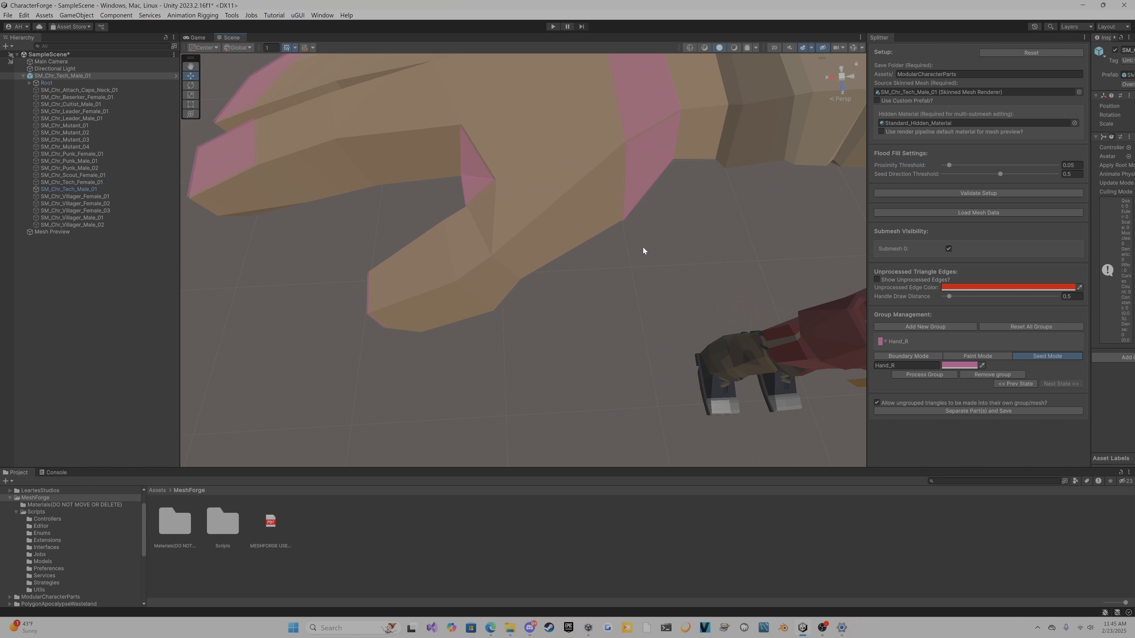
scroll(648, 255, down, 3)
scroll(674, 261, up, 4)
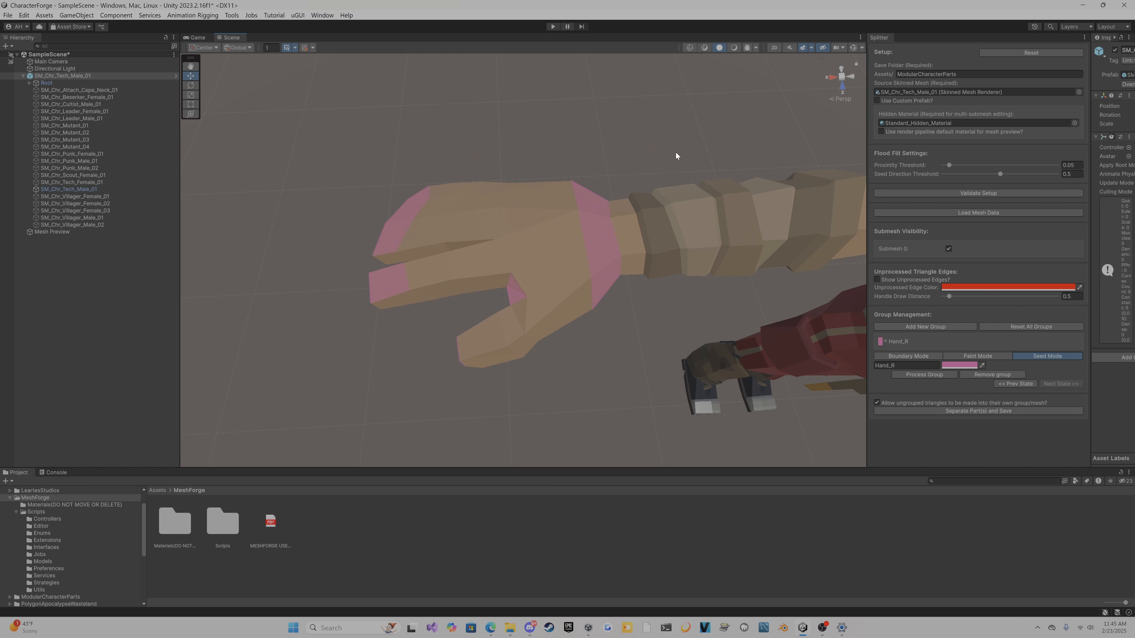
right_drag(676, 153, 629, 231)
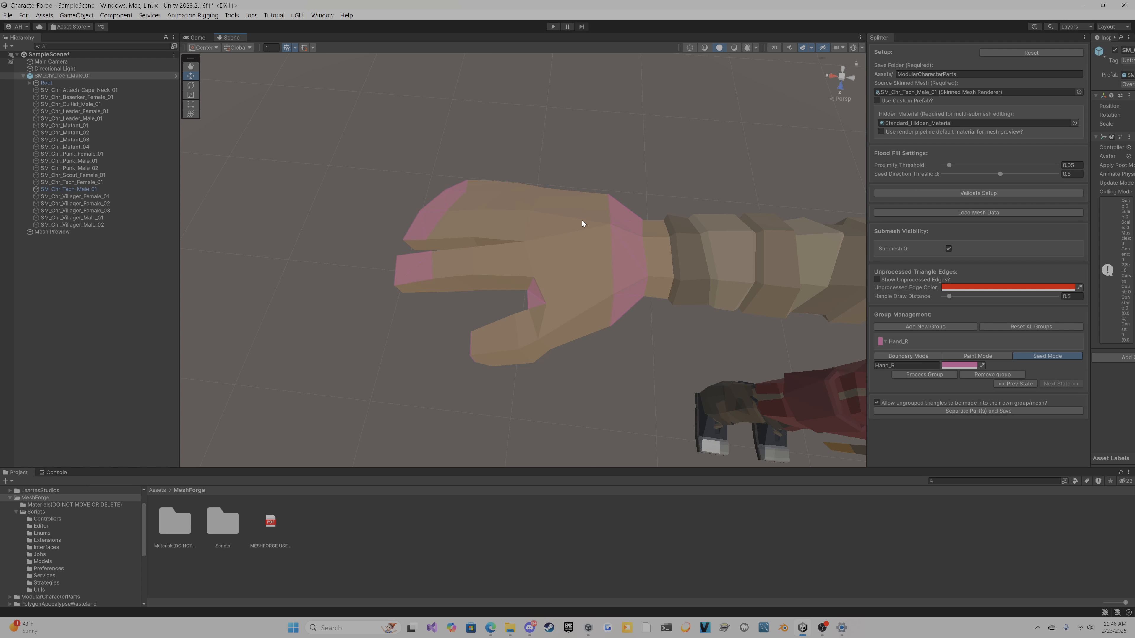
right_drag(608, 198, 562, 197)
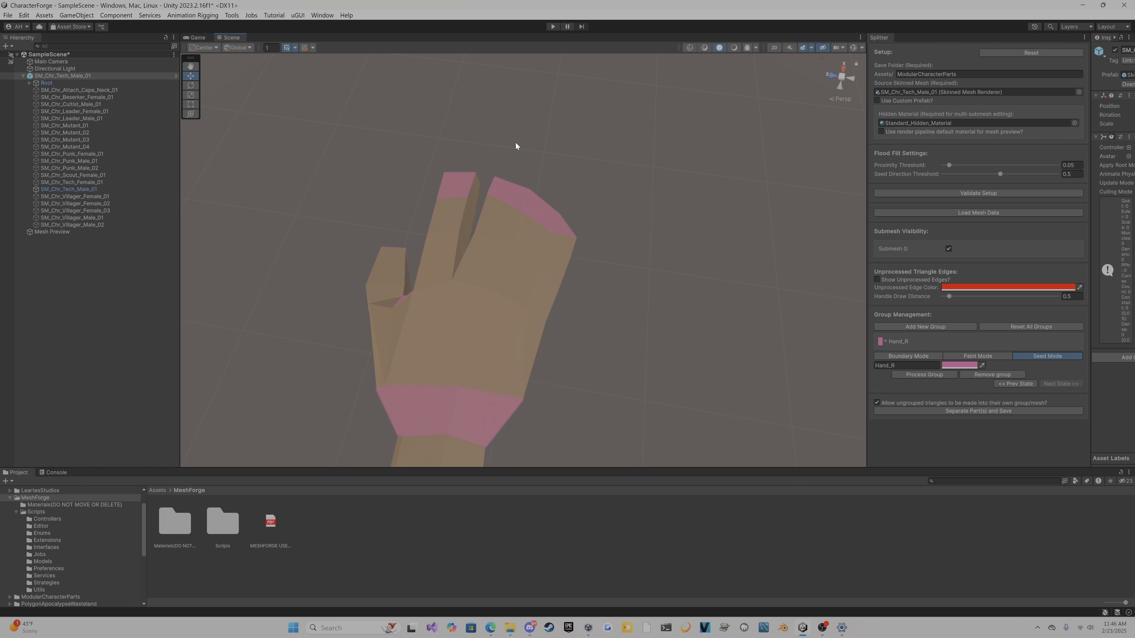
right_drag(517, 145, 550, 232)
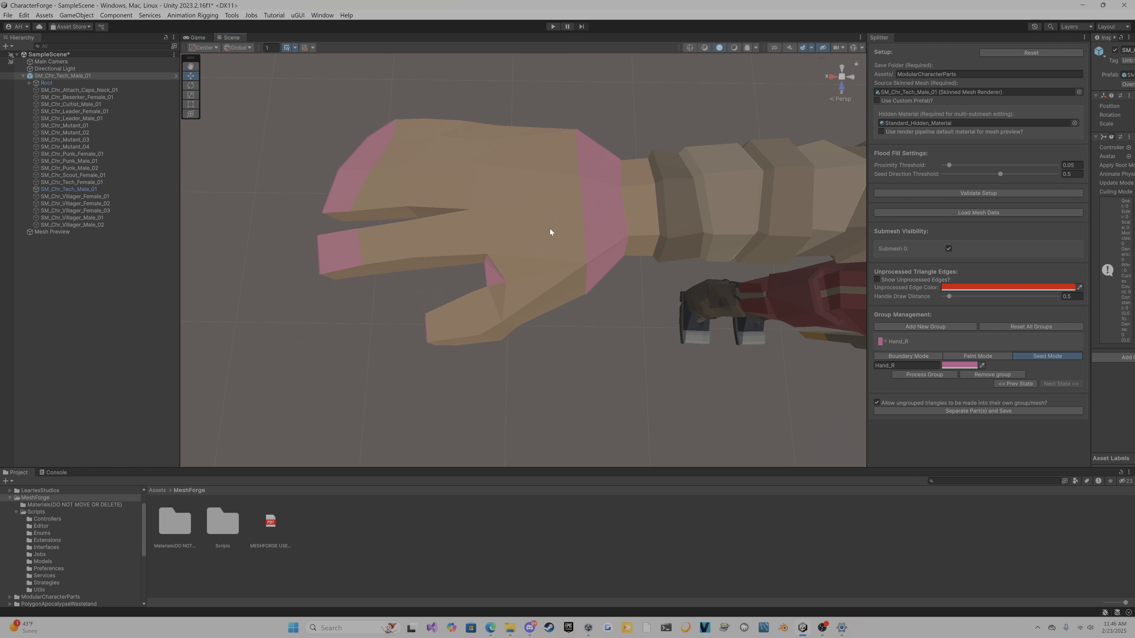
middle_drag(632, 309, 625, 312)
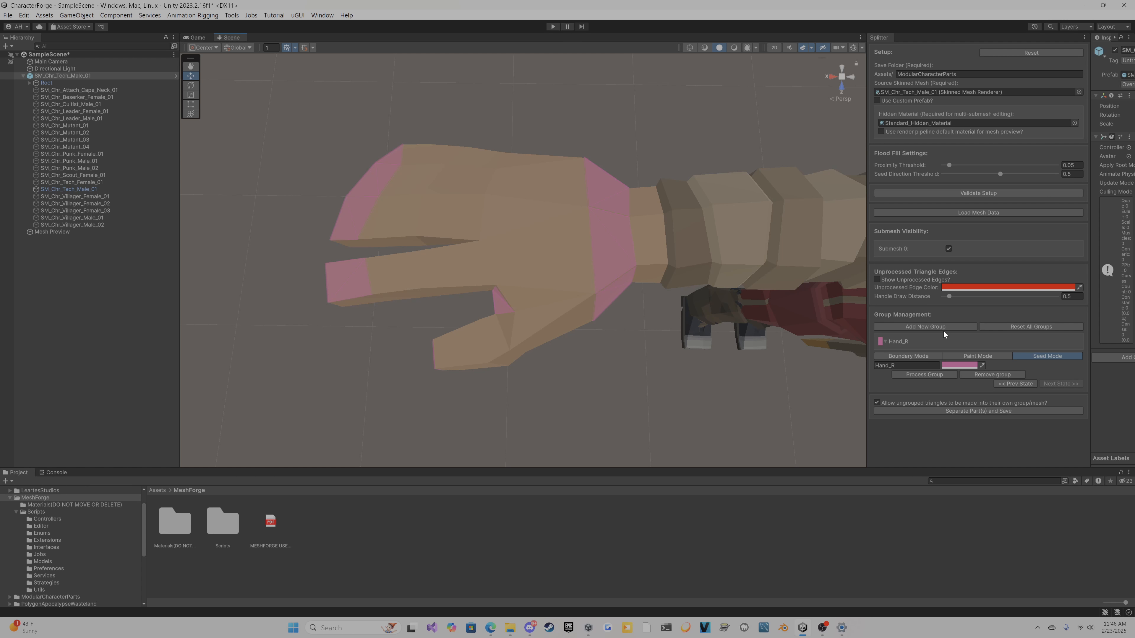
right_drag(594, 162, 418, 111)
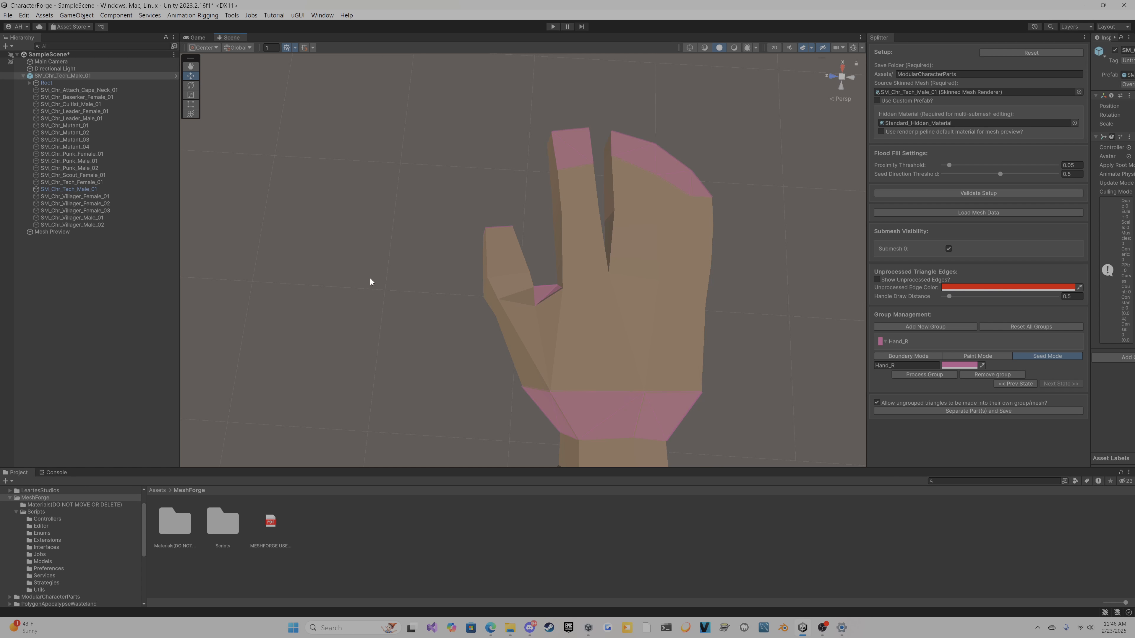
right_drag(372, 281, 604, 269)
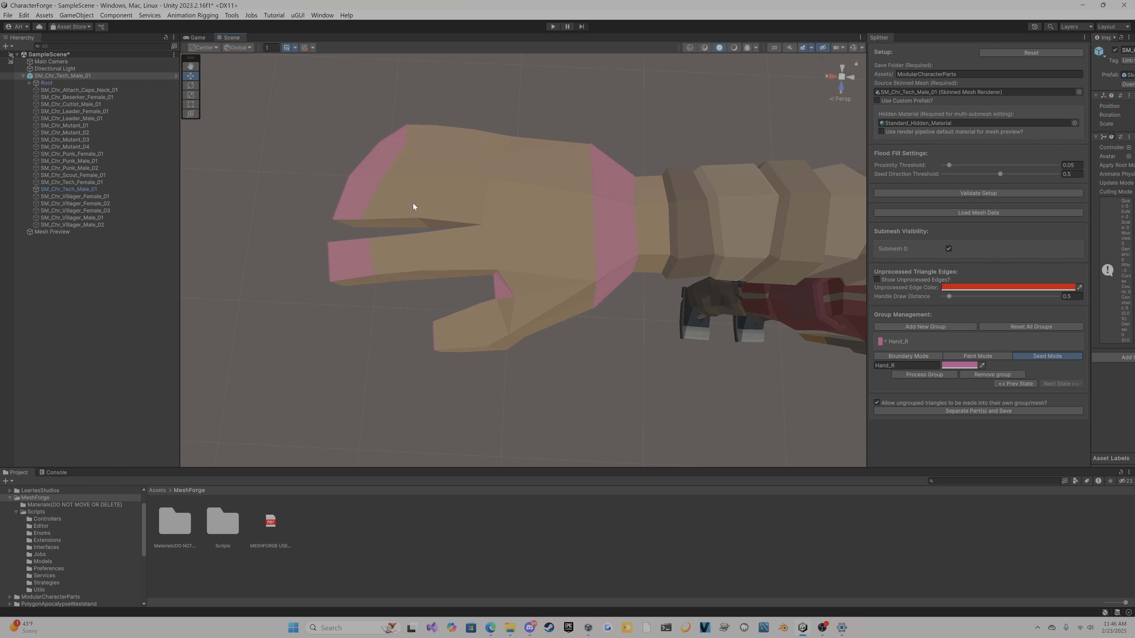
click(934, 376)
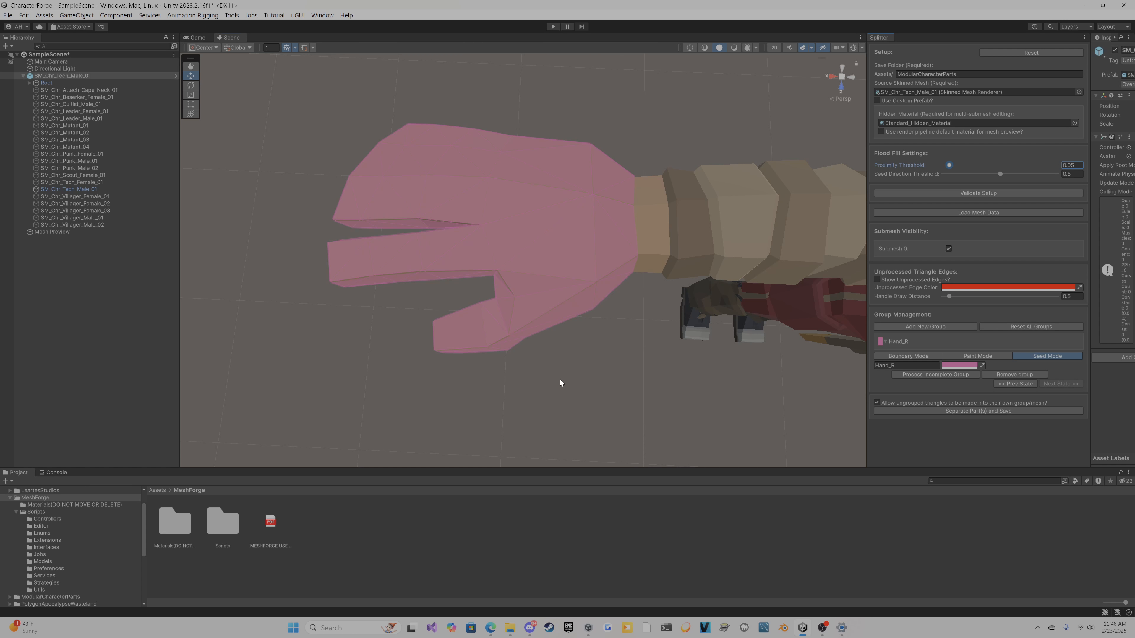
right_drag(312, 294, 616, 380)
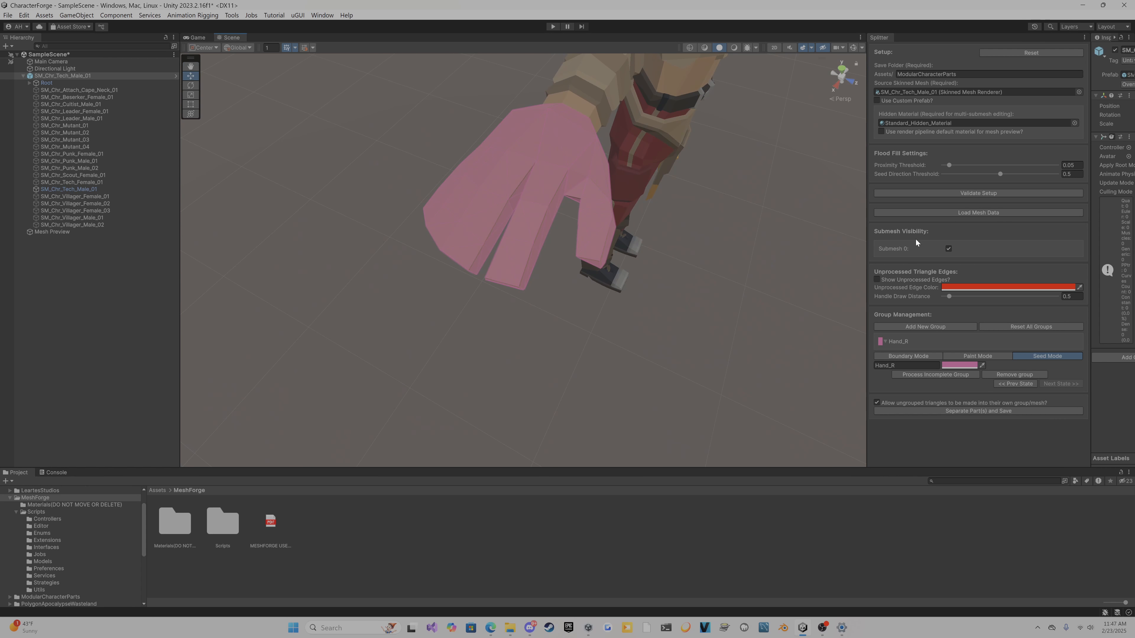
Show the unprocessed edges beside the processed right hand and along the forearm, and hide them again
click(892, 281)
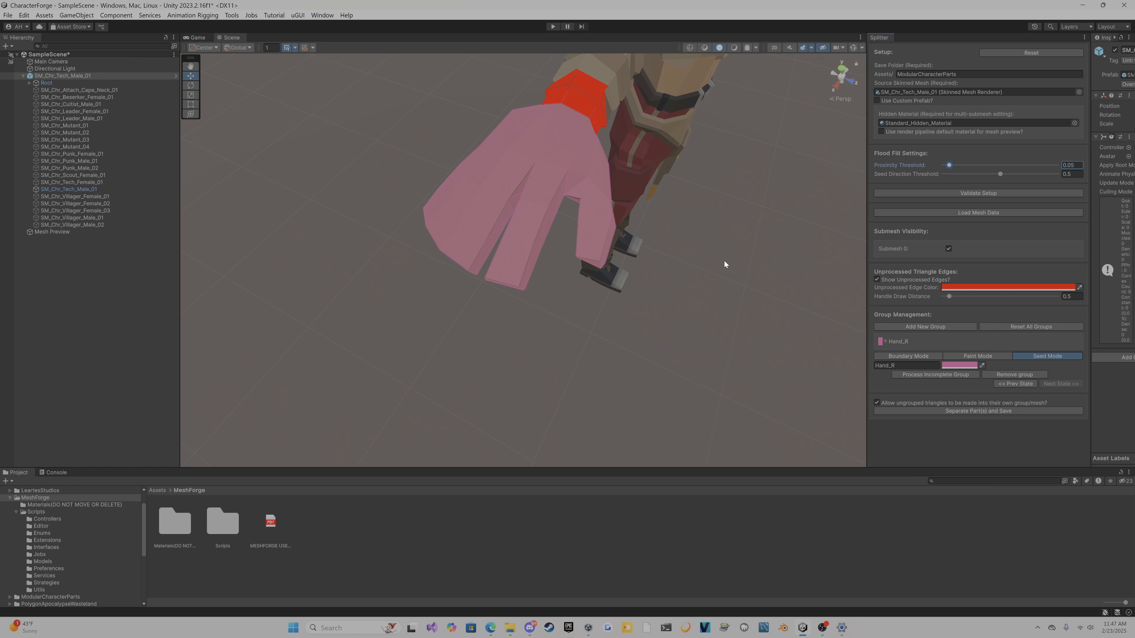
right_drag(724, 262, 552, 253)
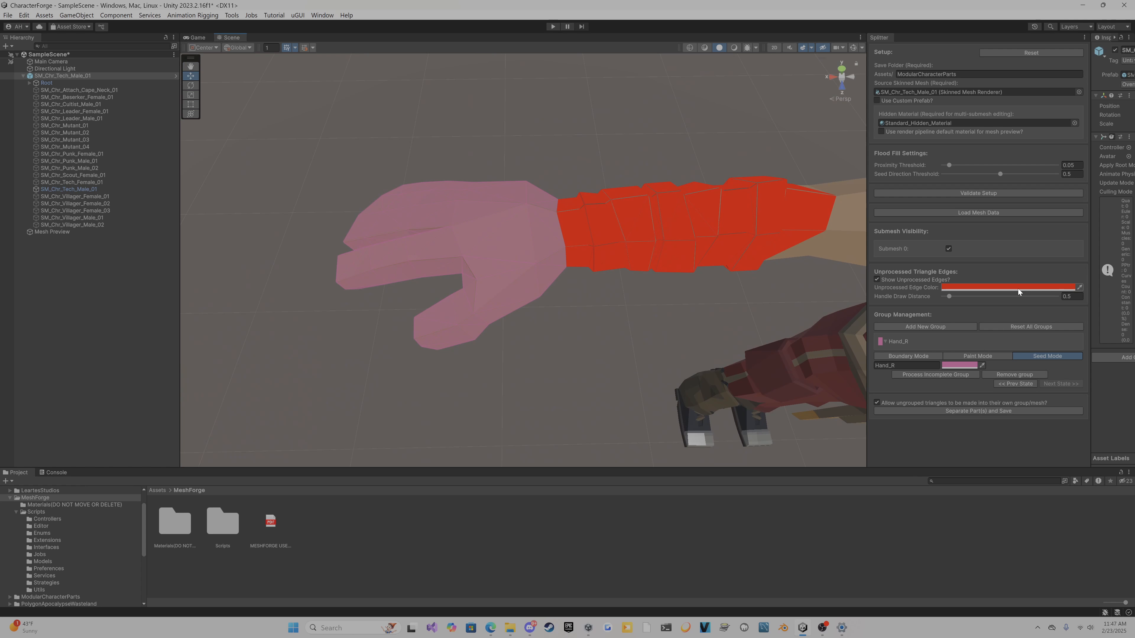
click(883, 278)
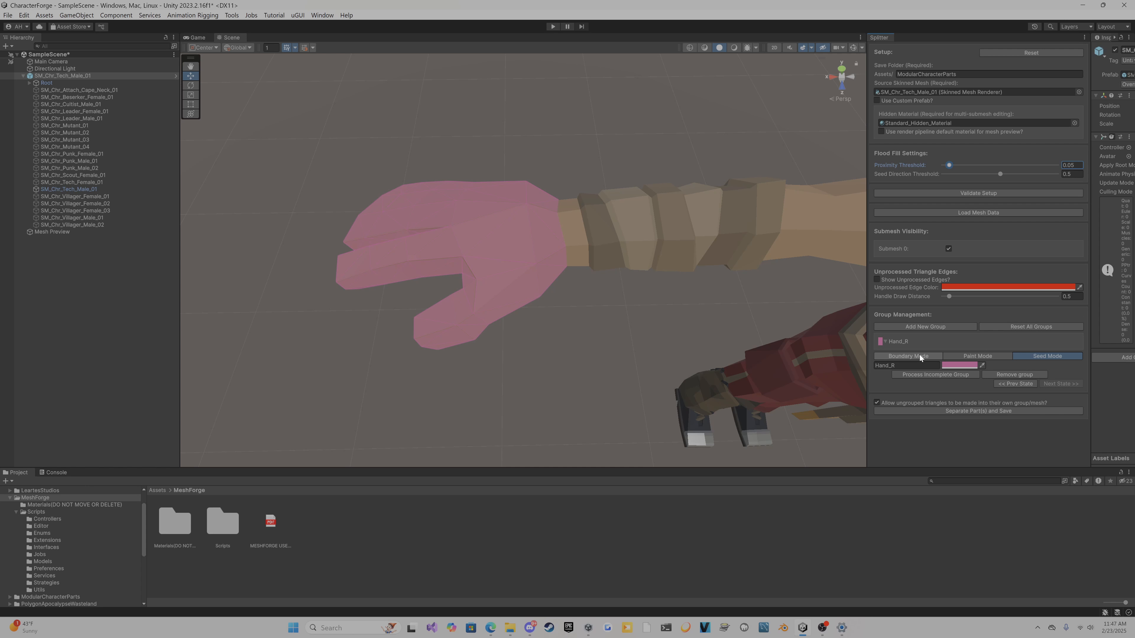
Add a new group and name it Arm_R
click(927, 328)
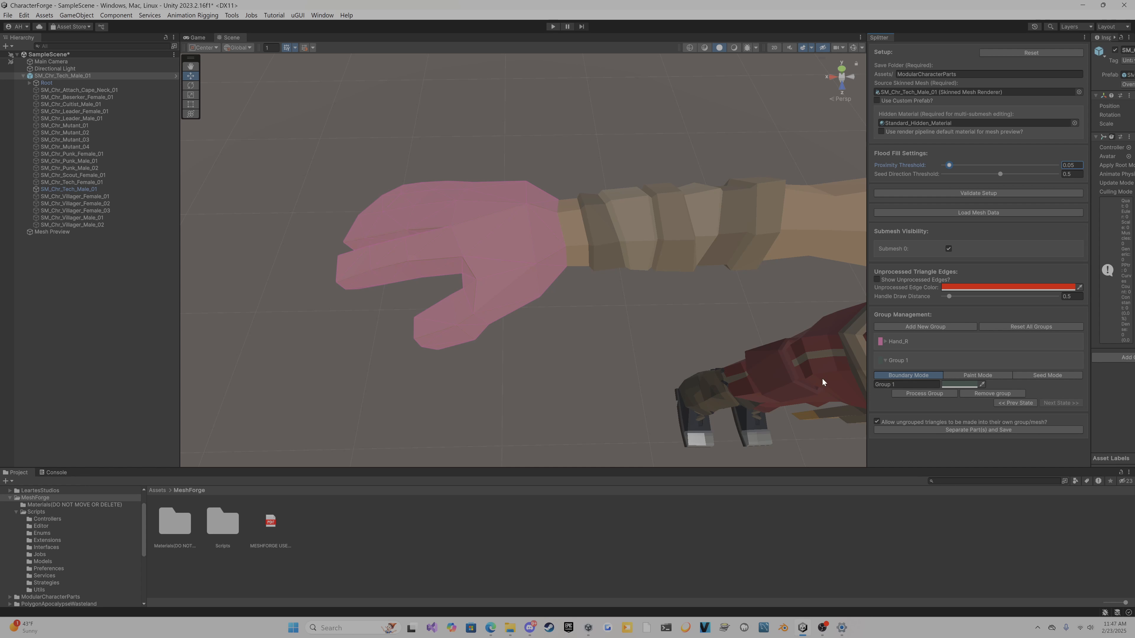
click(915, 386)
text(Arm_R)
Paint the Arm_R boundary triangles in a ring around the upper right arm near the shoulder
alt+drag(573, 342, 585, 233)
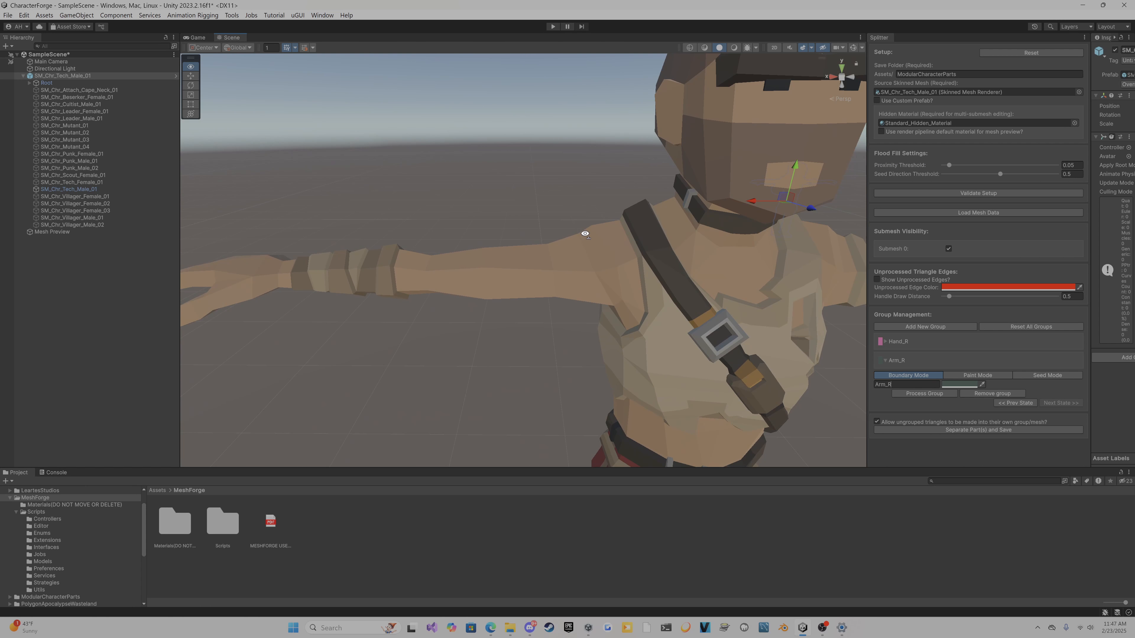
mouse_move(585, 234)
right_down()
mouse_move(526, 232)
mouse_move(603, 228)
mouse_move(653, 243)
mouse_move(574, 224)
right_up()
key(s)
key(w)
key(s)
key(a)
key(d)
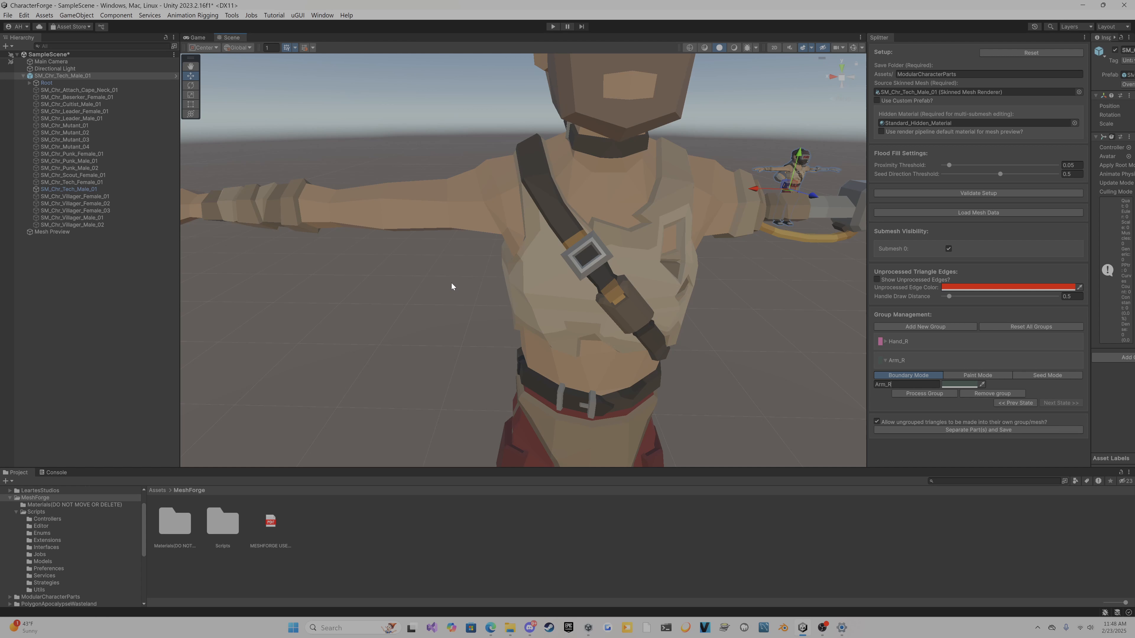
mouse_move(463, 287)
alt+mouse_down()
mouse_move(444, 271)
mouse_move(472, 268)
mouse_move(473, 283)
alt+mouse_up()
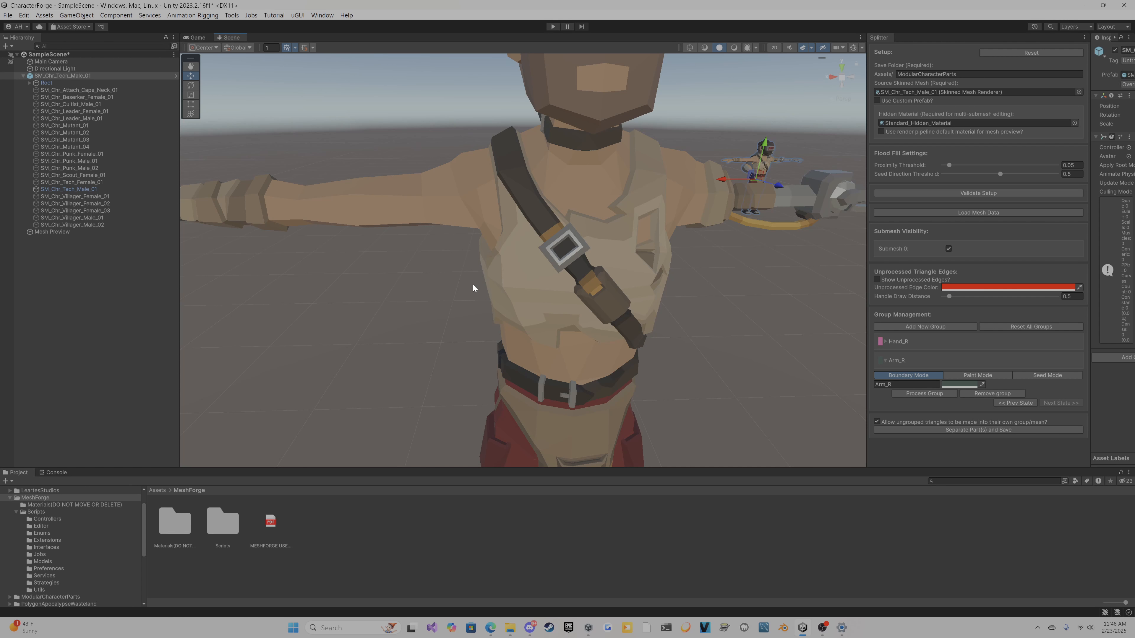
right_drag(463, 289, 439, 349)
key(w)
key(s)
key(w)
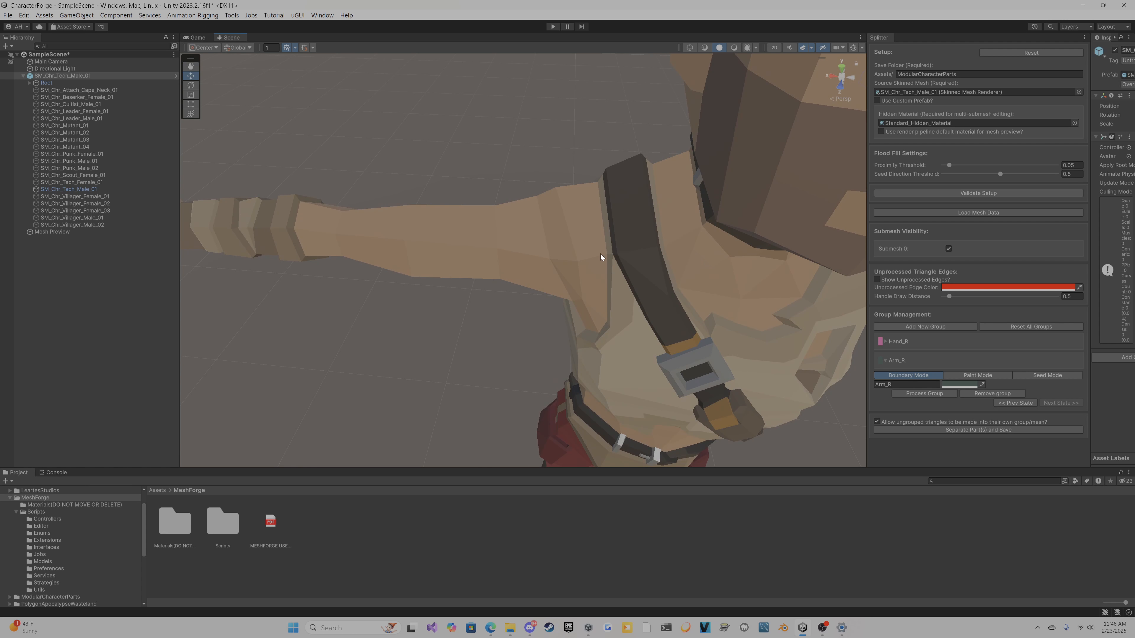
right_drag(600, 257, 542, 247)
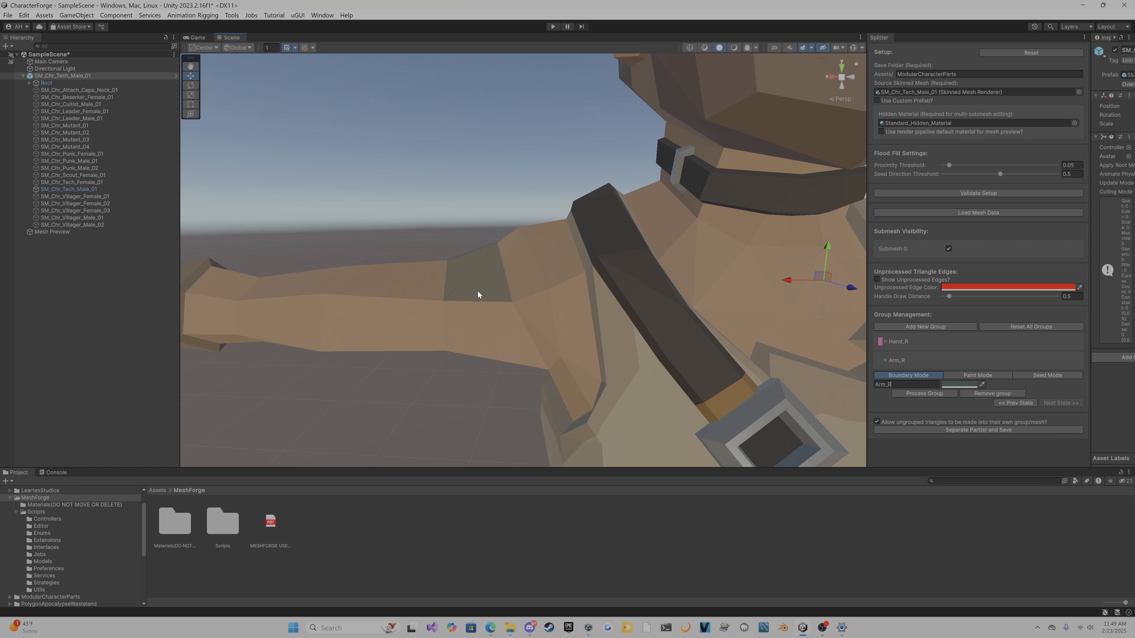
drag(478, 297, 483, 334)
right_drag(424, 411, 251, 183)
click(619, 182)
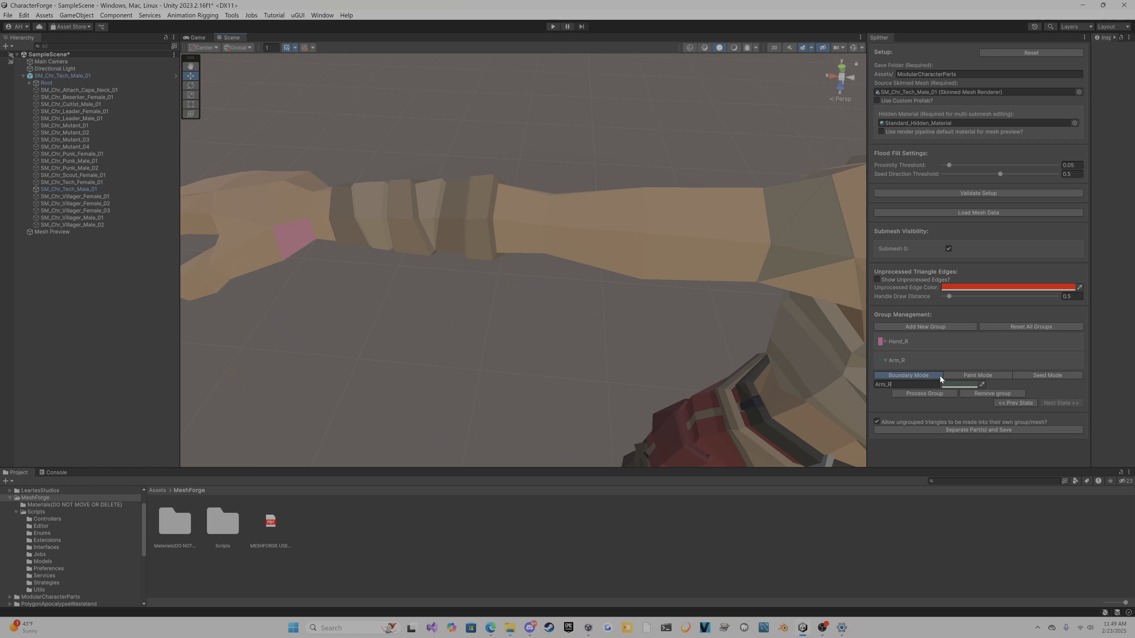
Switch the Arm_R group to Seed Mode and mark seed triangles on the right wrist next to the hand
click(1037, 375)
right_drag(533, 322, 594, 309)
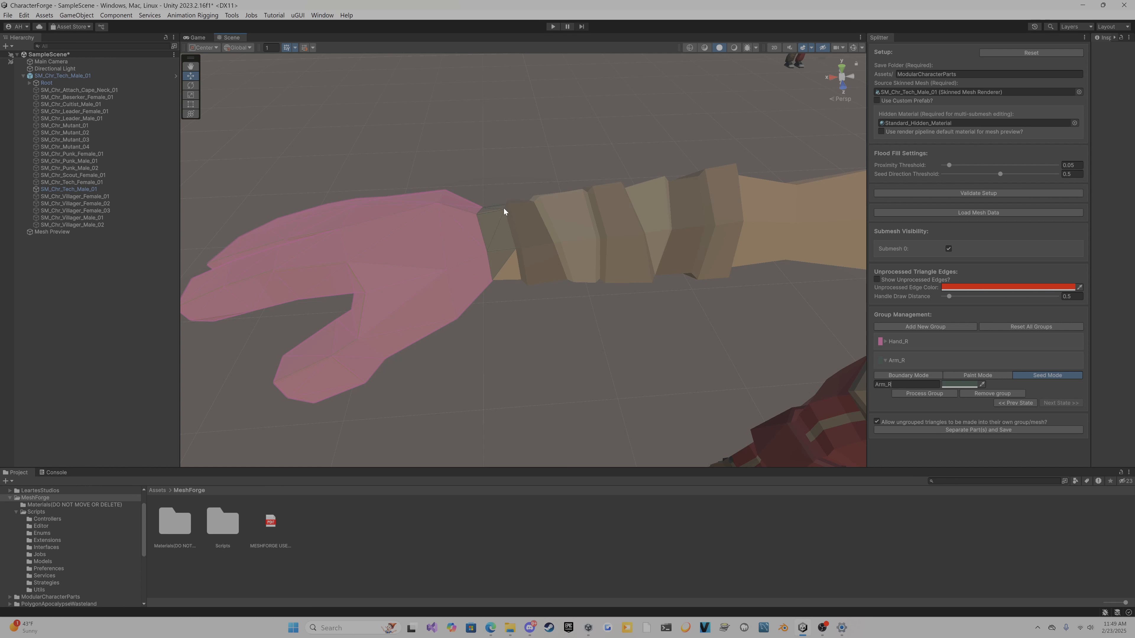
right_drag(504, 221, 552, 308)
key(d)
key(a)
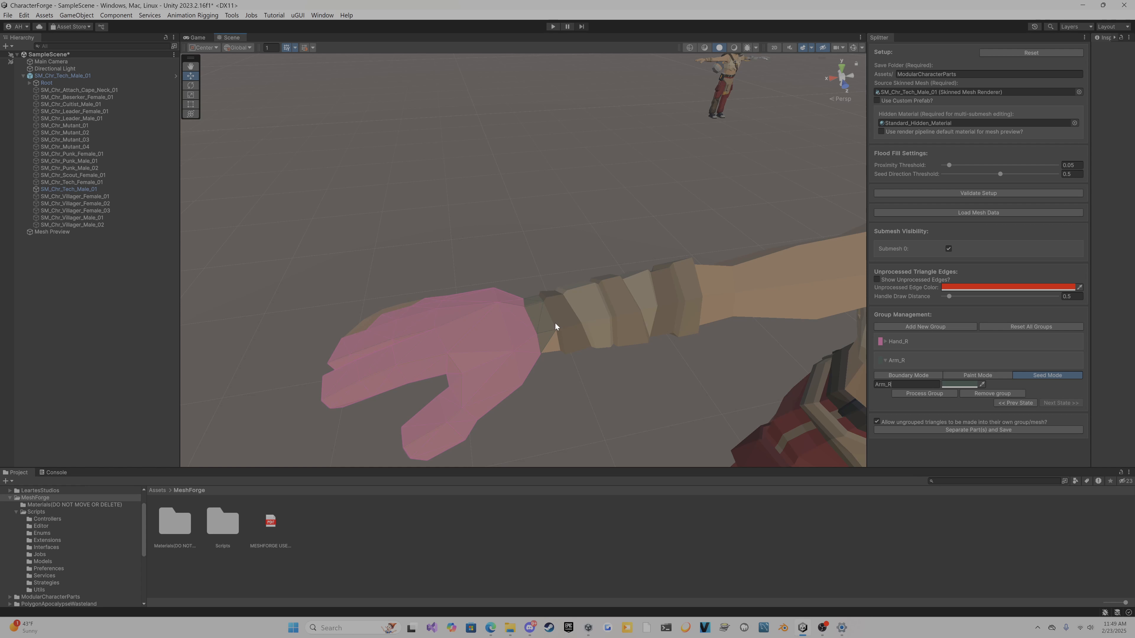
right_drag(585, 273, 566, 270)
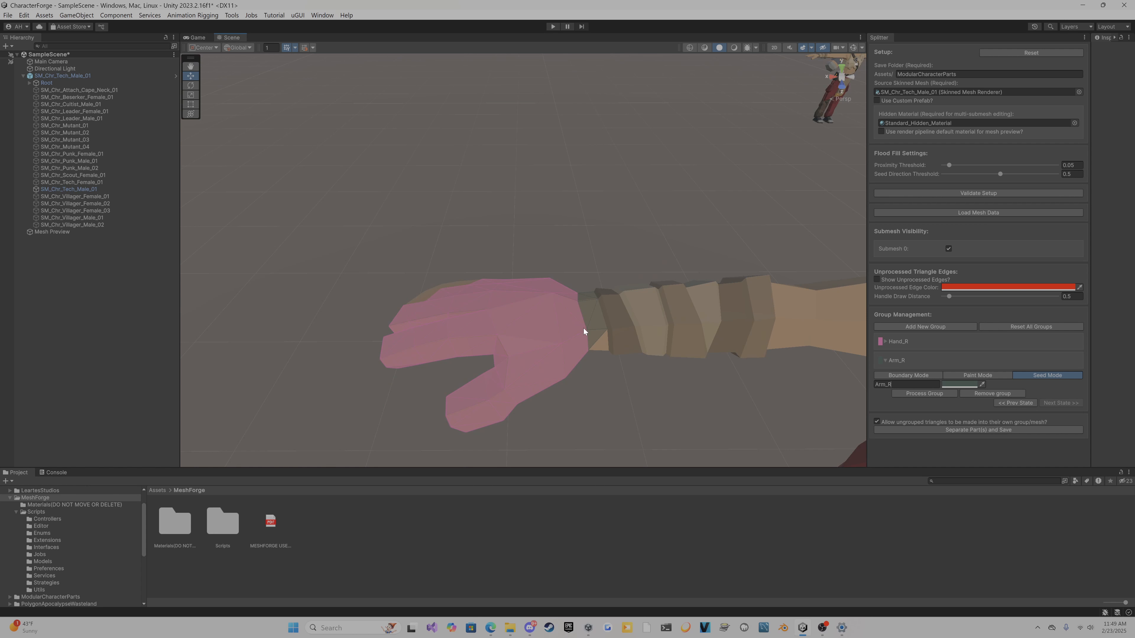
right_drag(599, 384, 588, 359)
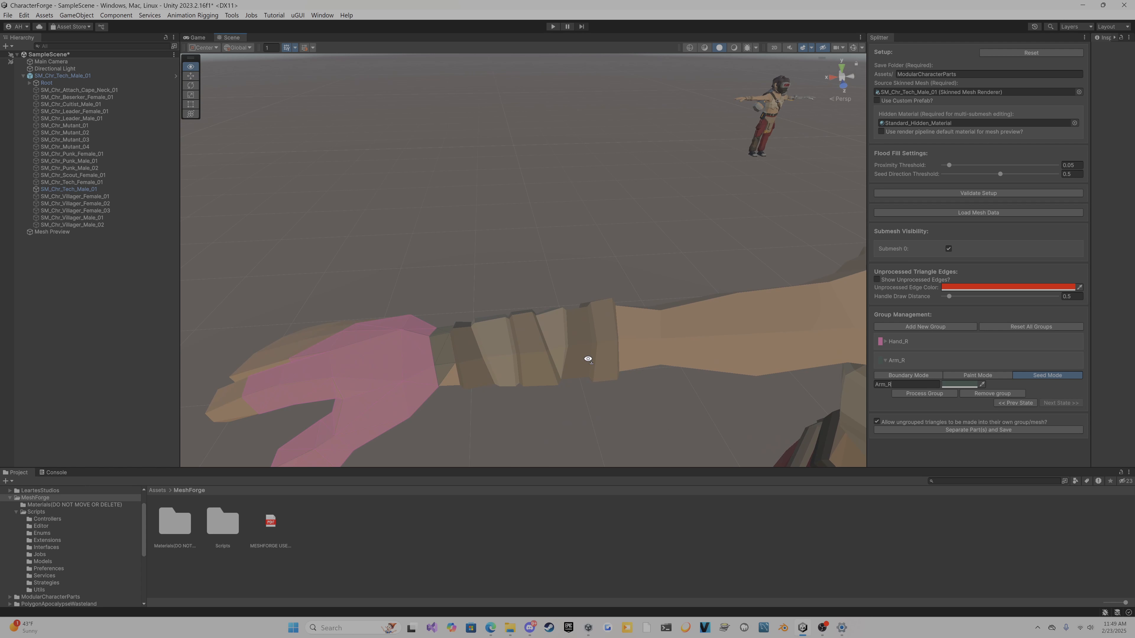
Process the Arm_R group to fill the right arm between the wrist and the shoulder boundary
key(s)
key(d)
key(w)
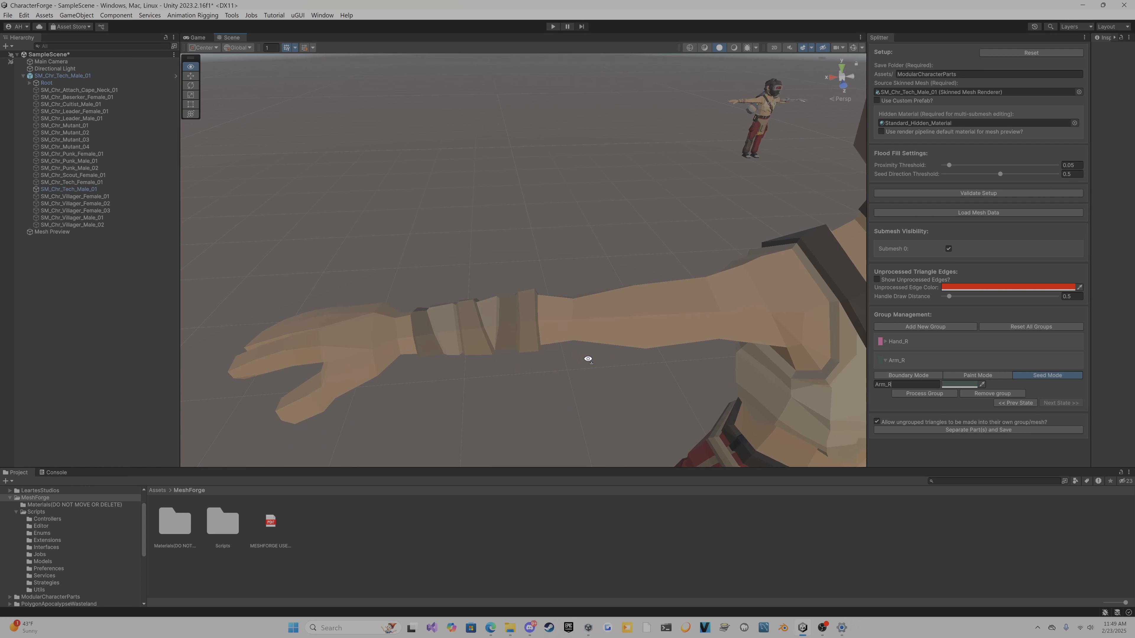
key(d)
key(w)
right_drag(588, 359, 547, 327)
key(s)
key(w)
key(d)
key(a)
right_drag(572, 379, 598, 469)
key(w)
key(s)
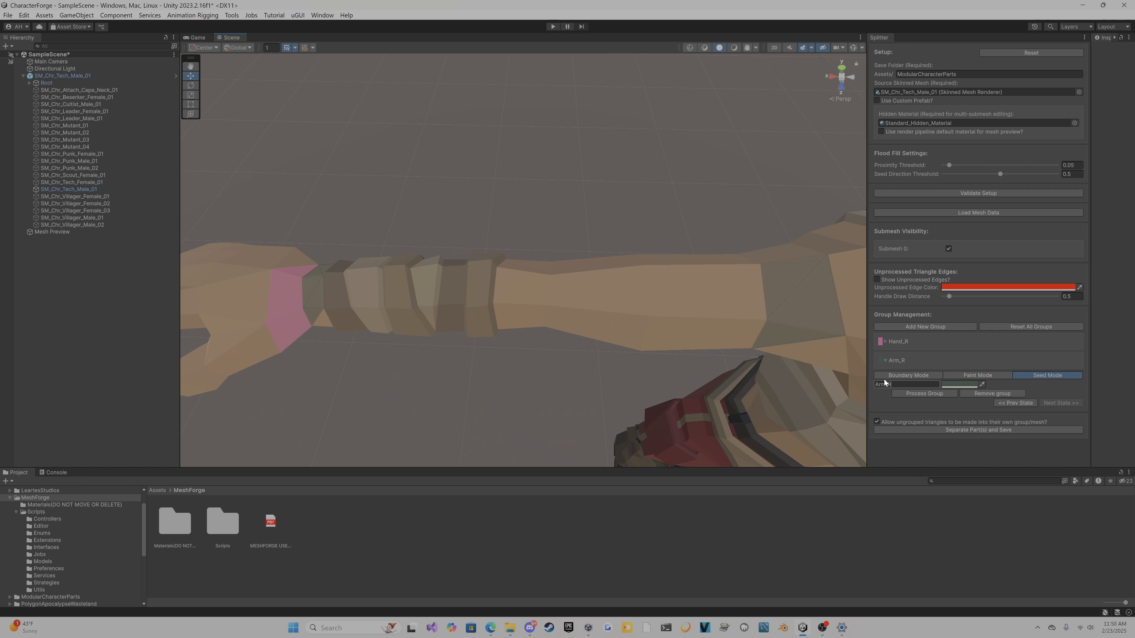
click(913, 393)
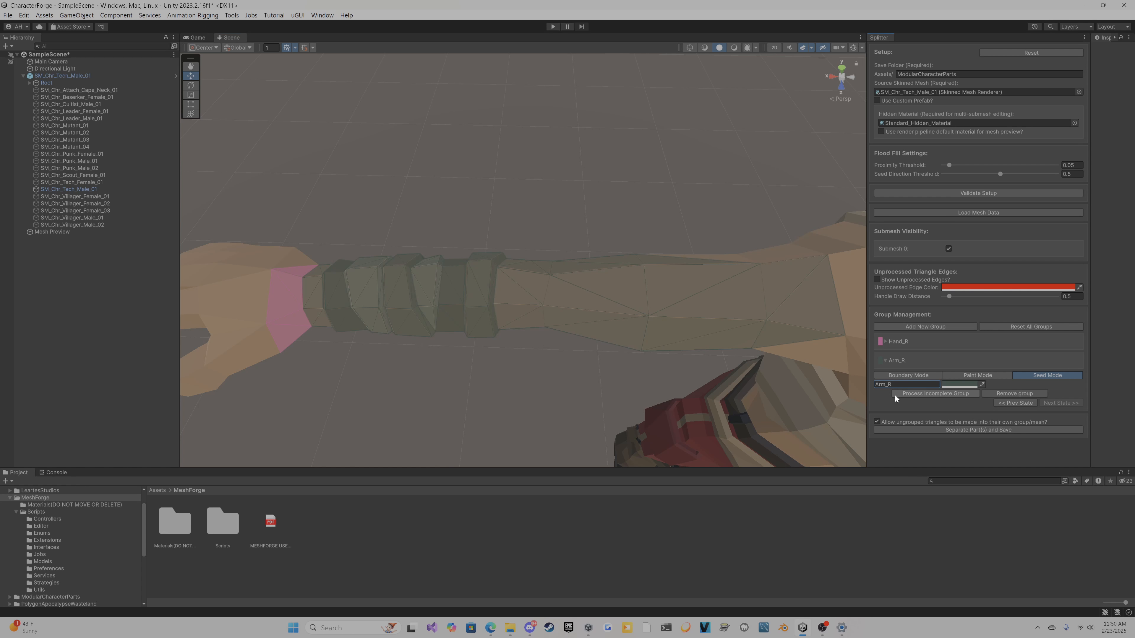
Set the handle draw distance to 0.8
mouse_move(520, 358)
right_down()
mouse_move(629, 351)
mouse_move(724, 326)
right_up()
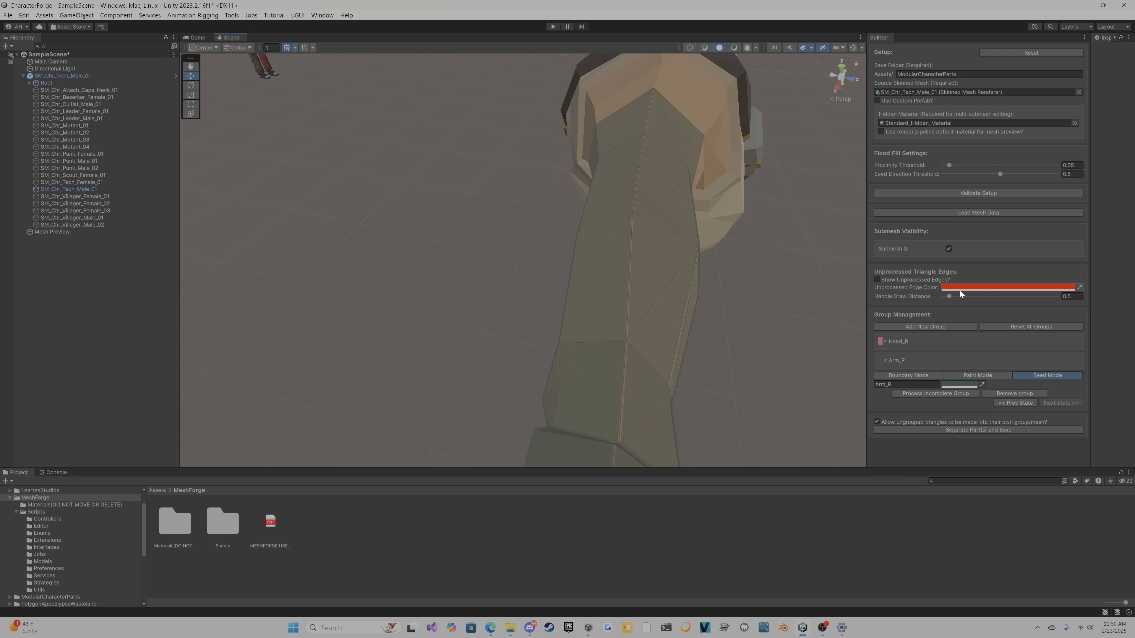
click(949, 295)
text(.8)
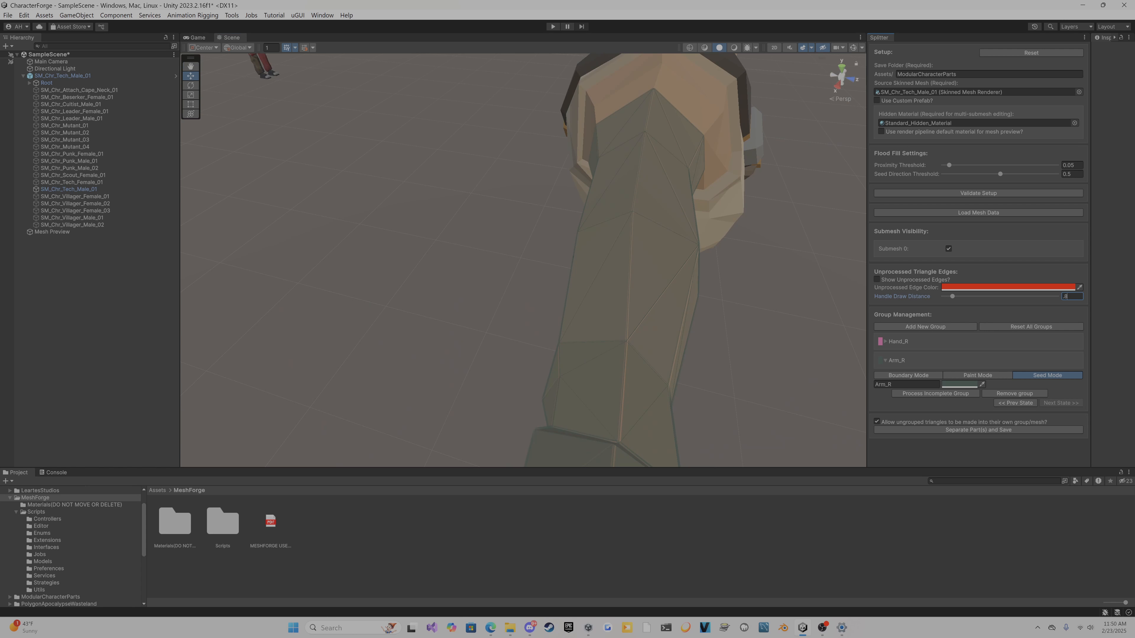
Show the unprocessed edges and examine where the processed right arm meets the shoulder from front and back
mouse_move(760, 327)
right_down()
mouse_move(777, 307)
mouse_move(486, 325)
mouse_move(670, 295)
mouse_move(674, 268)
mouse_move(633, 264)
mouse_move(804, 251)
right_up()
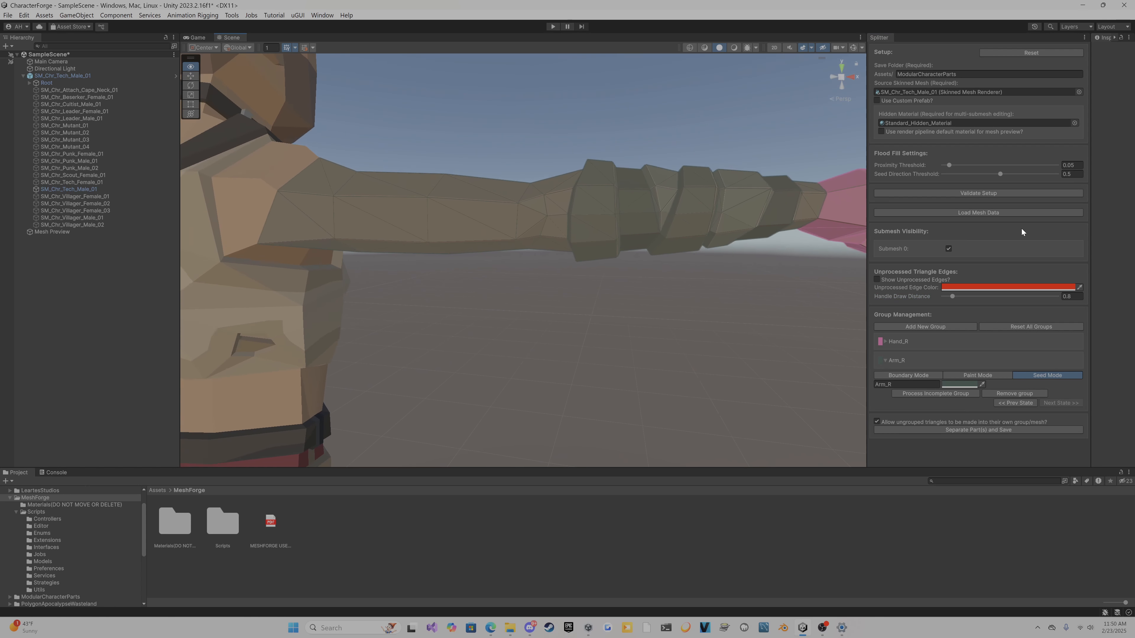
click(891, 280)
right_drag(581, 303, 201, 132)
right_drag(121, 119, 179, 325)
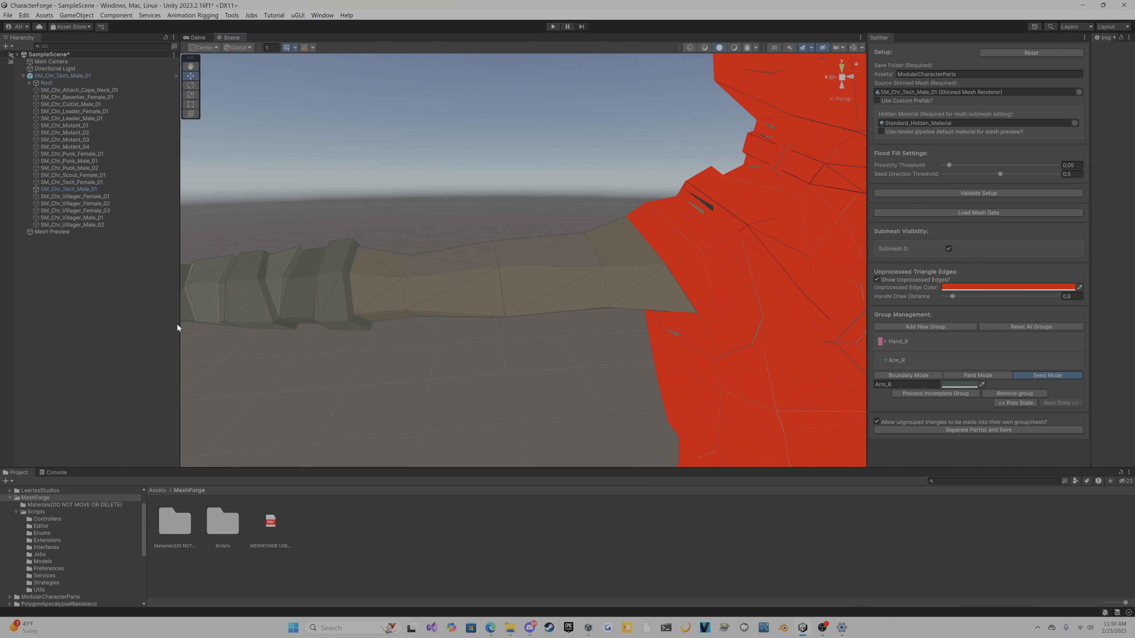
right_drag(443, 353, 44, 400)
right_drag(1078, 397, 1020, 399)
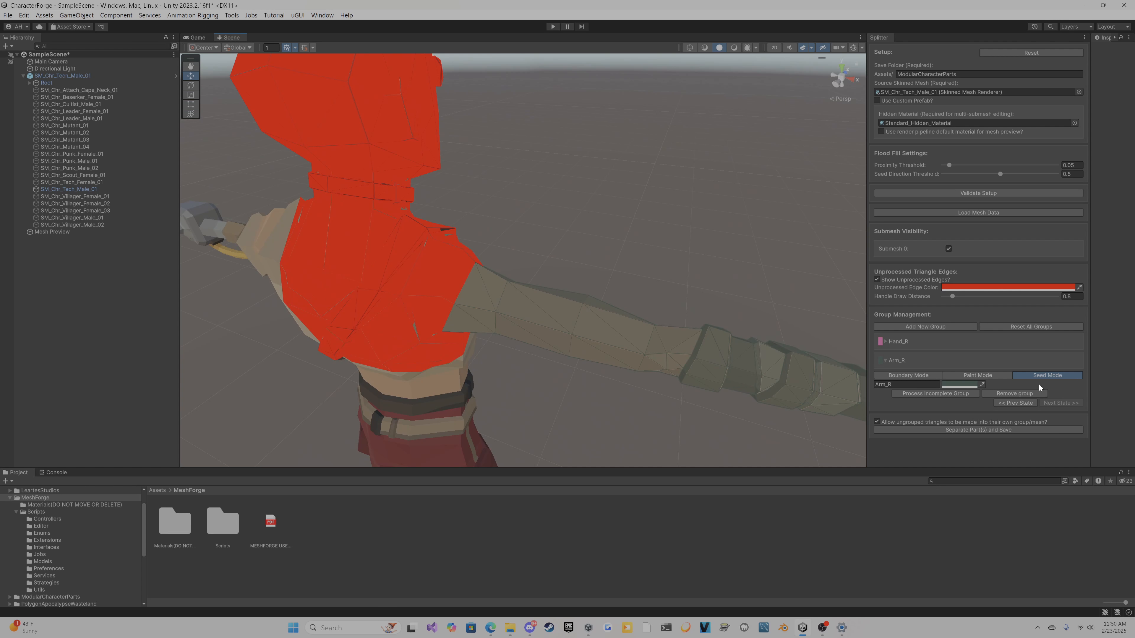
Hide the unprocessed edges and add a new group named Hand_L
click(893, 280)
right_drag(659, 266, 619, 368)
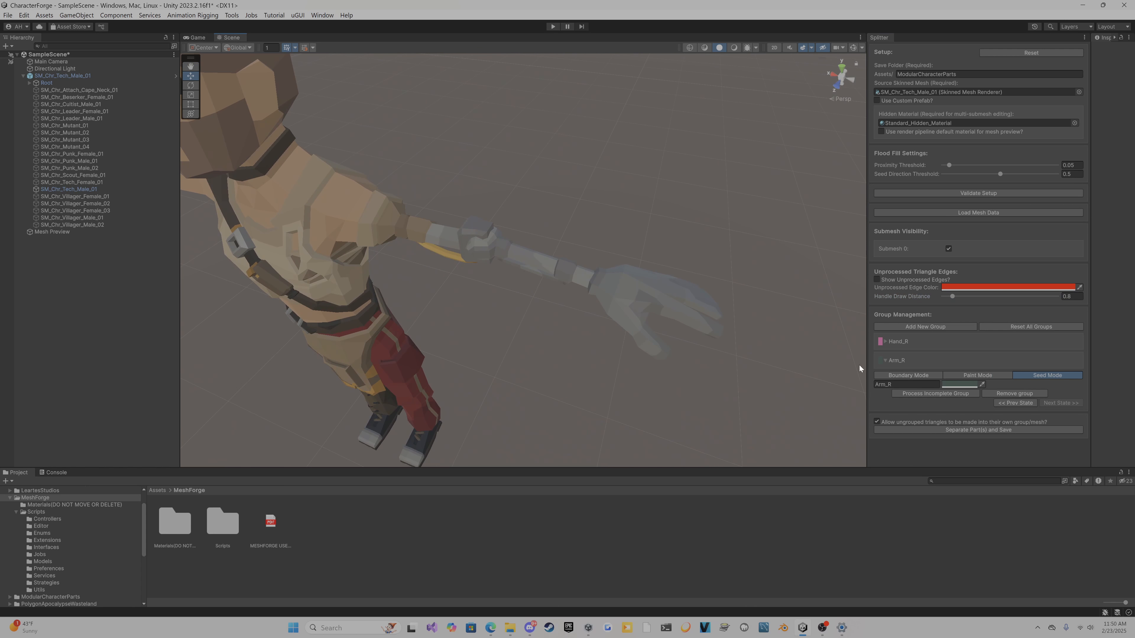
click(914, 326)
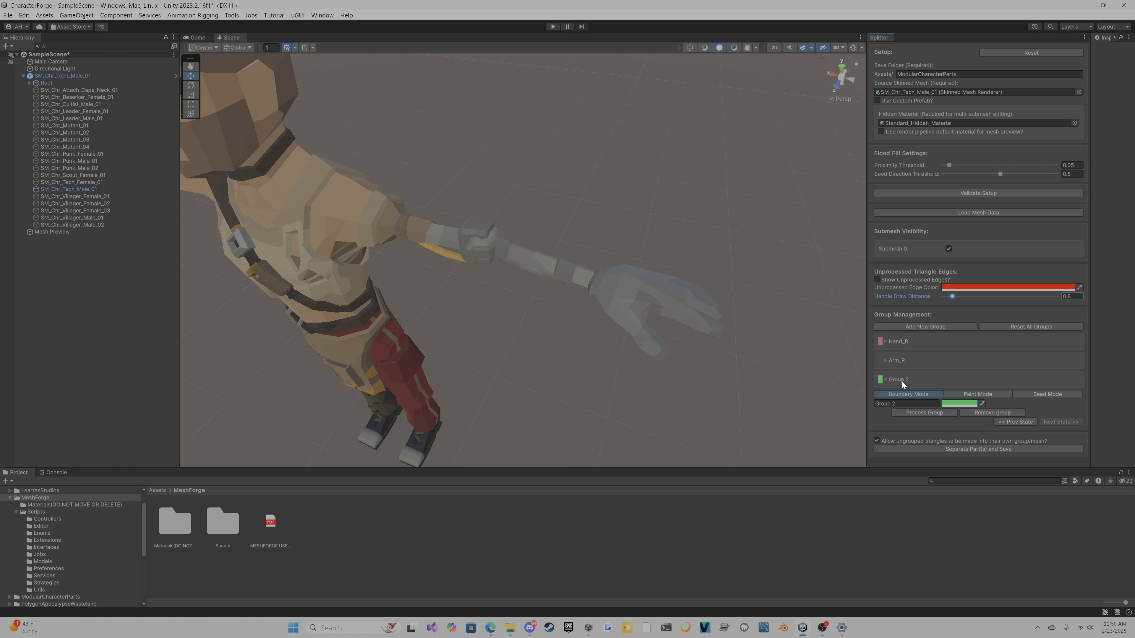
drag(905, 403, 864, 402)
text(Hand_L)
Mark the Hand_L boundary triangles all around the base of the left hand where it meets the wrist
right_drag(693, 395, 569, 283)
key(w)
key(s)
key(w)
key(s)
key(w)
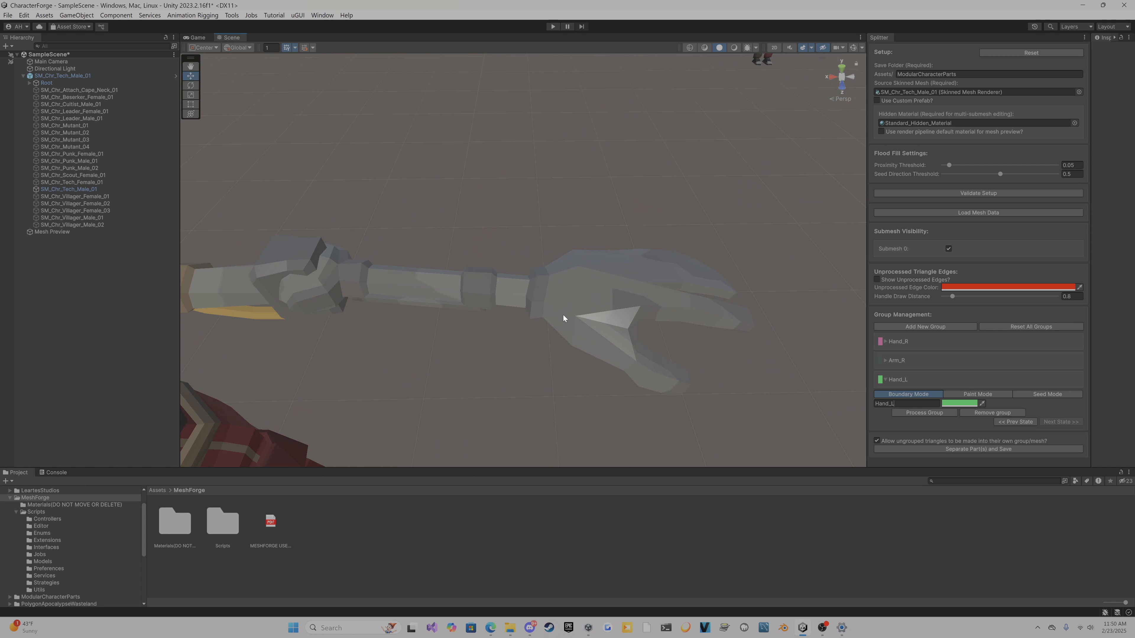
key(s)
right_drag(720, 372, 431, 245)
right_drag(730, 429, 816, 425)
key(w)
right_drag(583, 410, 611, 412)
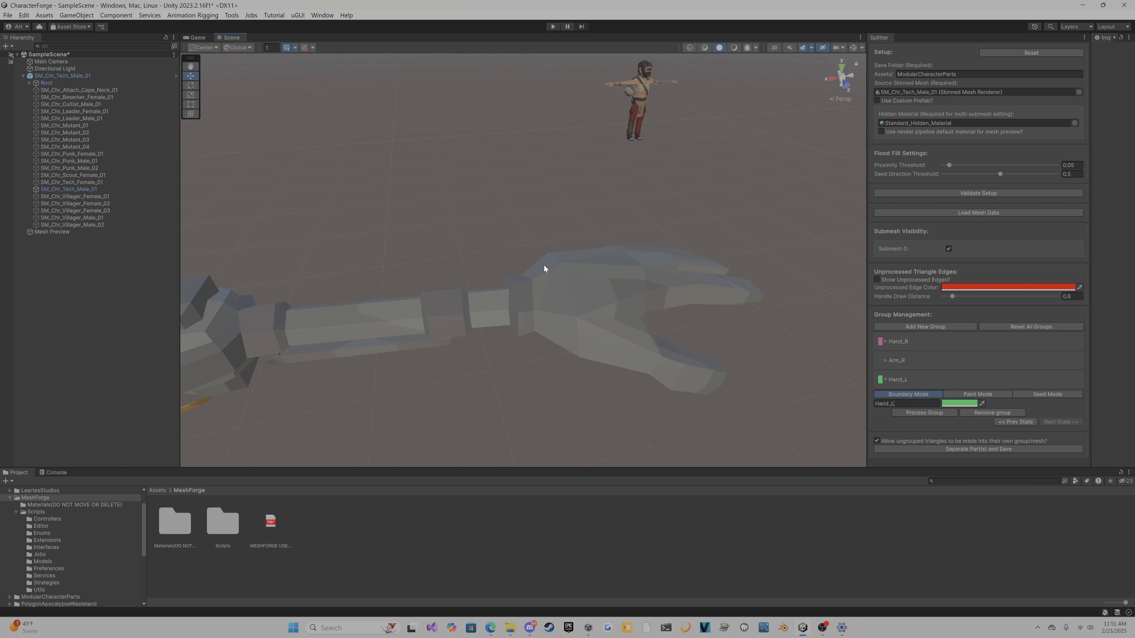
right_drag(555, 336, 537, 163)
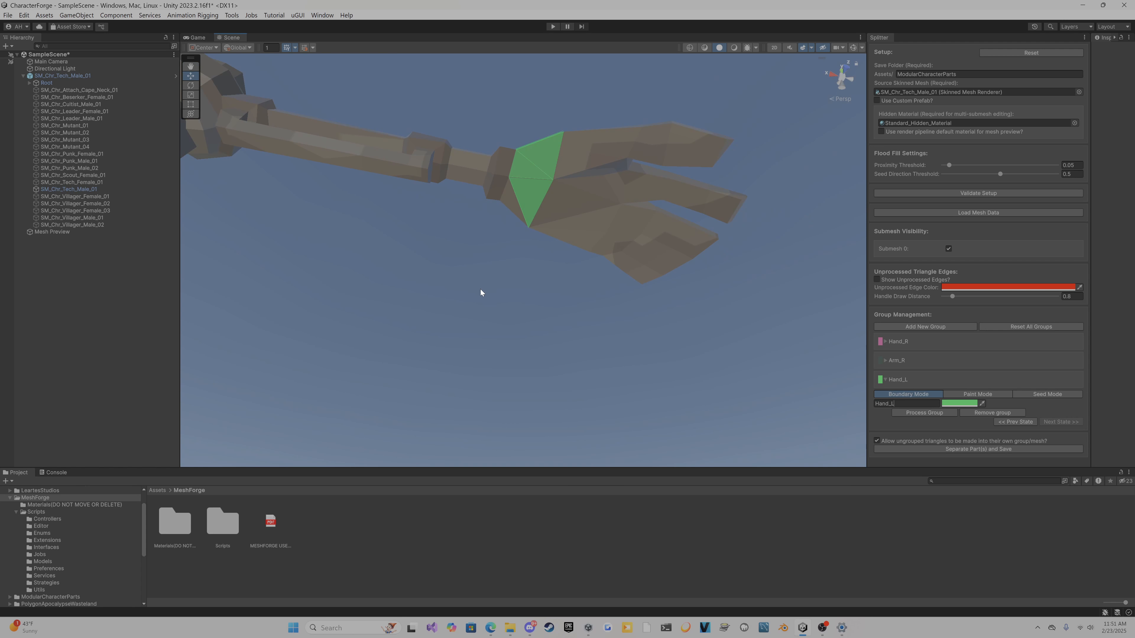
right_drag(480, 289, 667, 458)
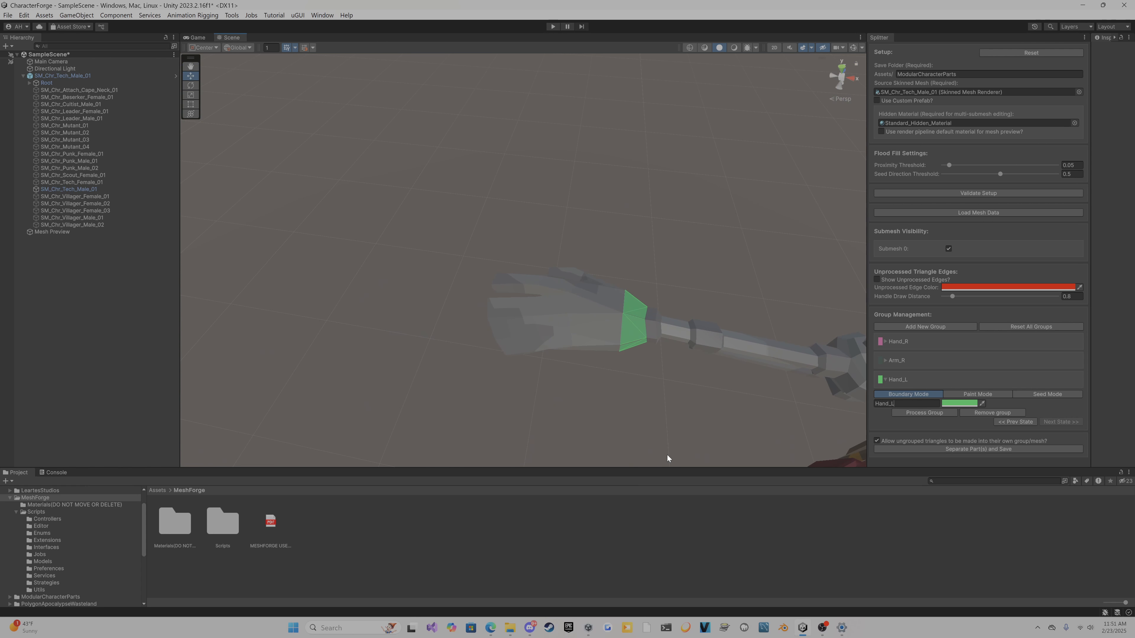
Switch the Hand_L group to Seed Mode and mark seed triangles on the left fingertips and thumb tip
click(1065, 395)
drag(492, 305, 509, 352)
mouse_move(545, 393)
right_down()
mouse_move(591, 379)
mouse_move(505, 319)
right_up()
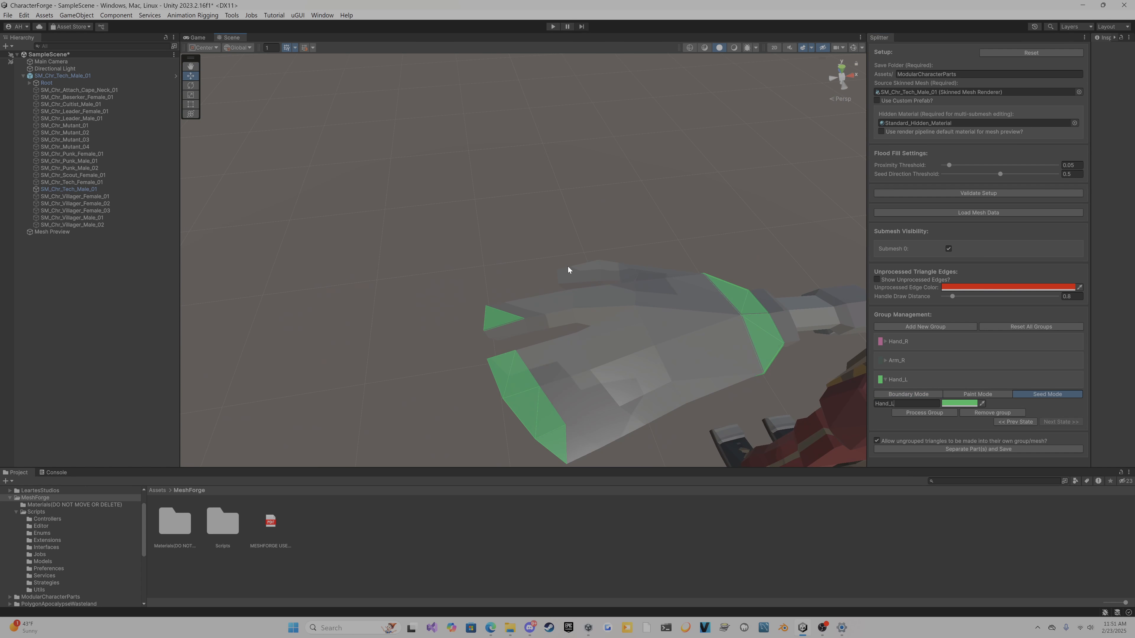
right_drag(570, 269, 487, 352)
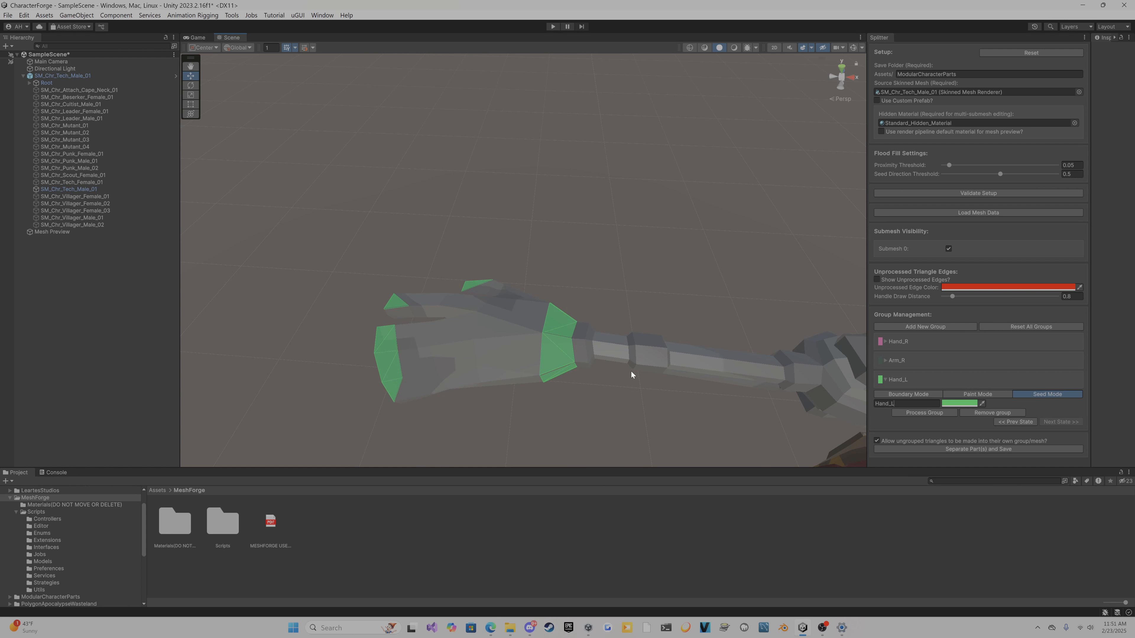
Process the Hand_L group to fill the left hand, and inspect its edge at the wrist
click(917, 410)
right_drag(595, 286, 585, 127)
right_drag(627, 68, 522, 291)
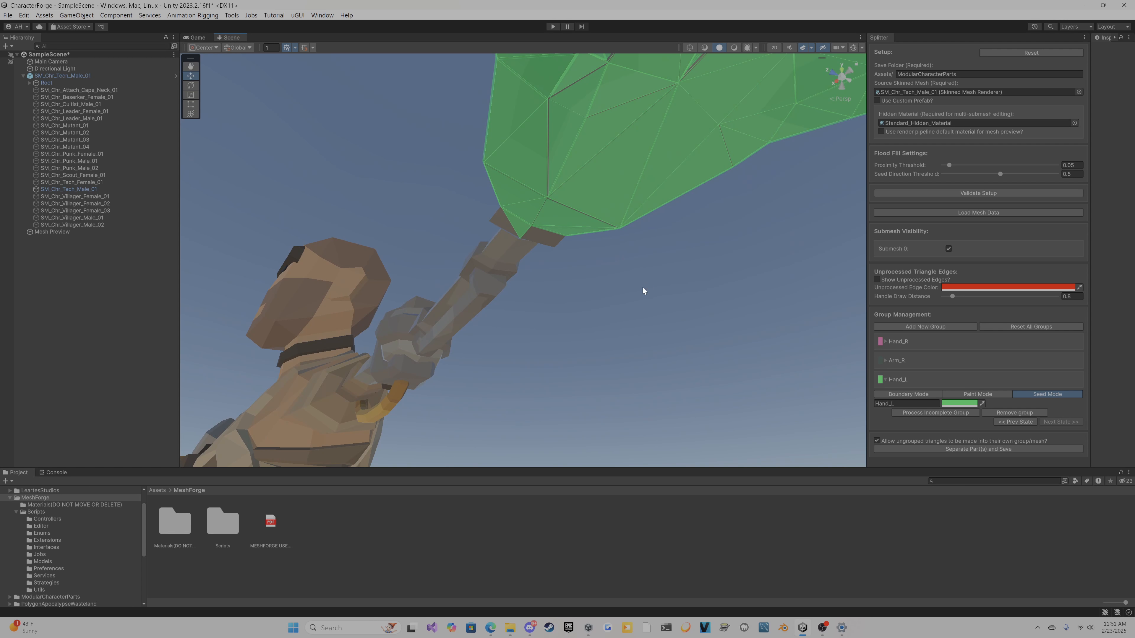
mouse_move(641, 291)
right_down()
mouse_move(464, 330)
mouse_move(478, 341)
mouse_move(573, 345)
mouse_move(691, 332)
mouse_move(707, 338)
mouse_move(641, 337)
mouse_move(869, 398)
mouse_move(656, 281)
mouse_move(628, 296)
right_up()
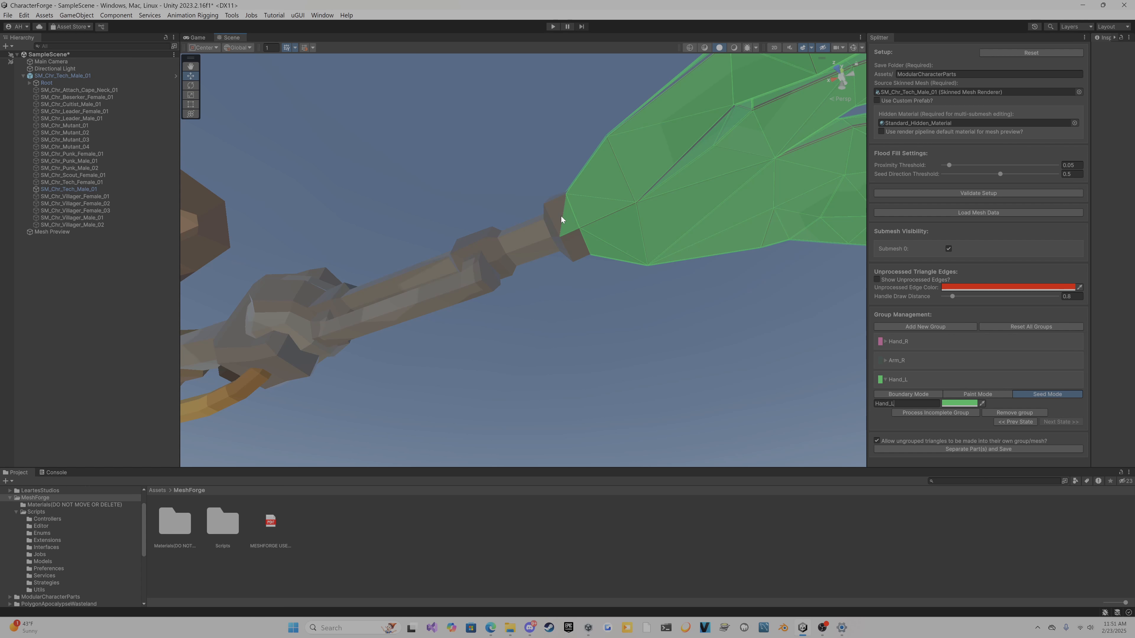
right_drag(599, 313, 596, 318)
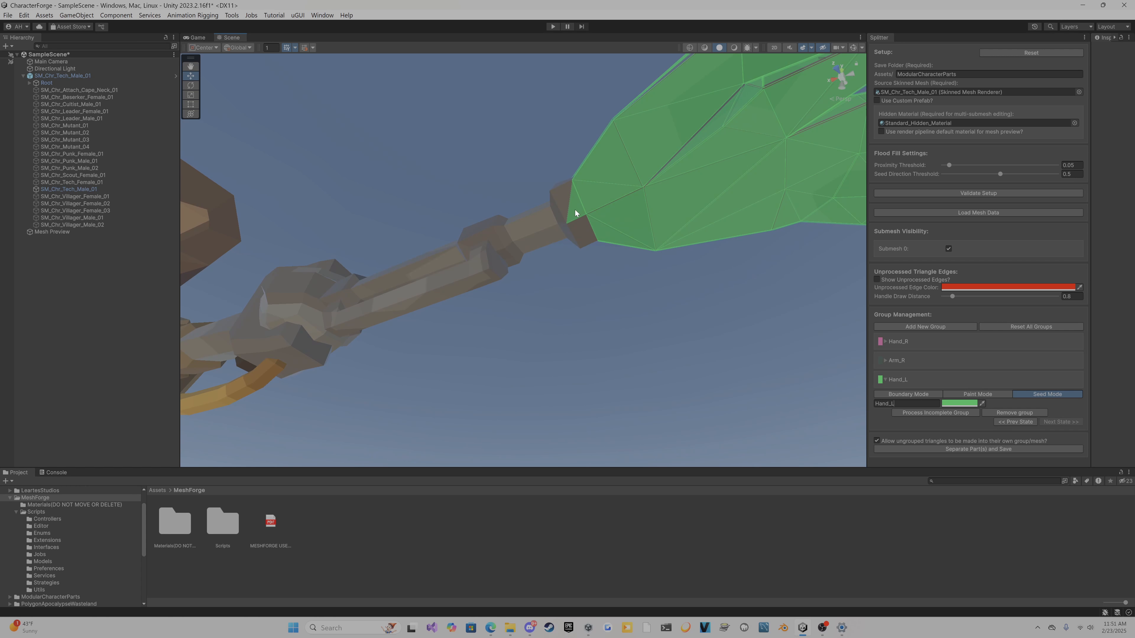
right_drag(667, 299, 255, 523)
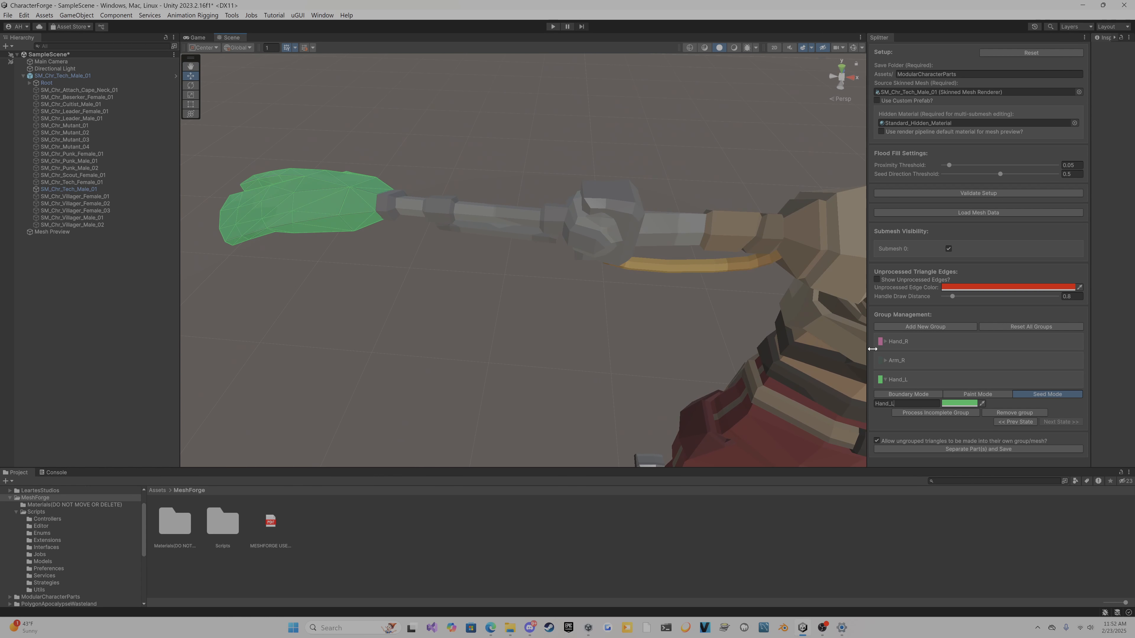
Add another group and name it Arm_L
click(912, 327)
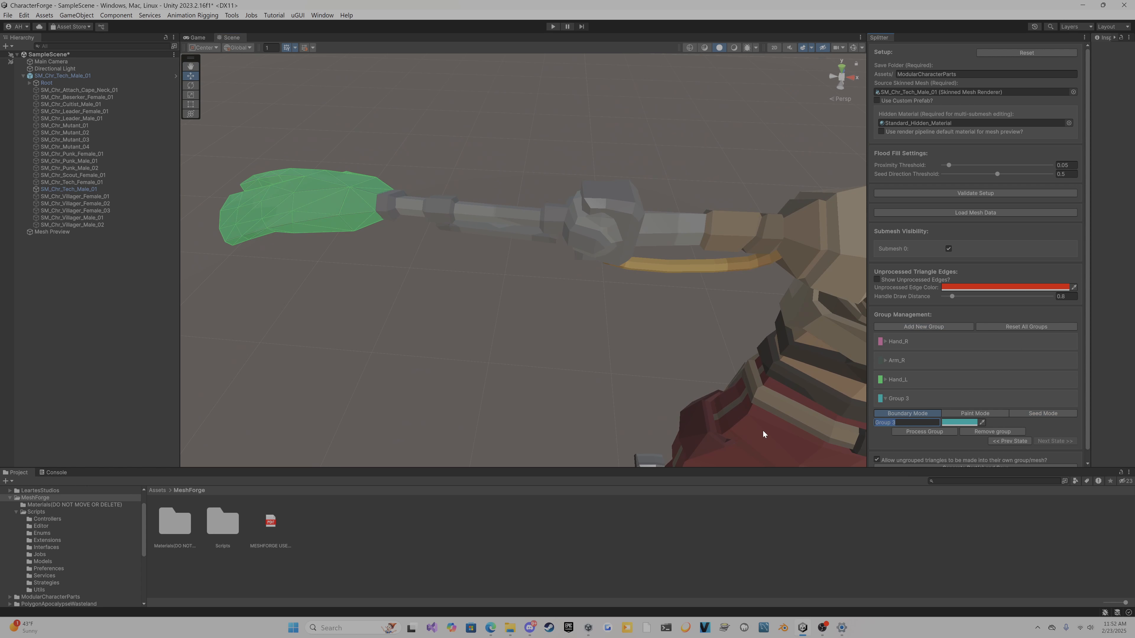
text(AS)
Mark Arm_L boundary triangles in a band on the left upper arm just below the shoulder, including the underside
right_drag(729, 425, 484, 343)
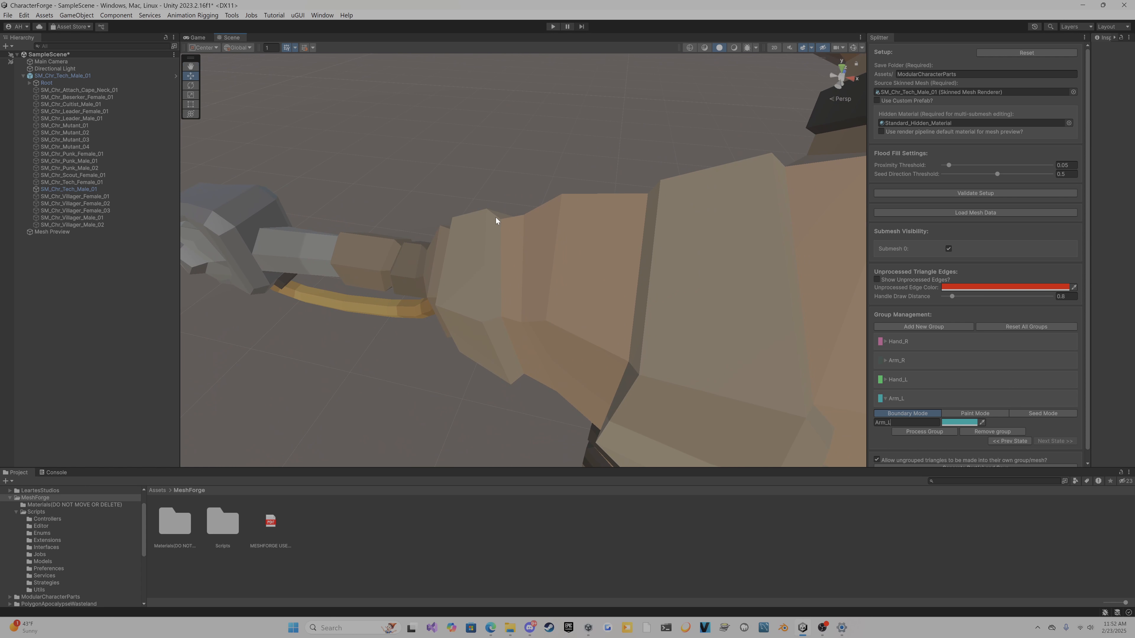
right_drag(496, 220, 538, 134)
key(a)
key(w)
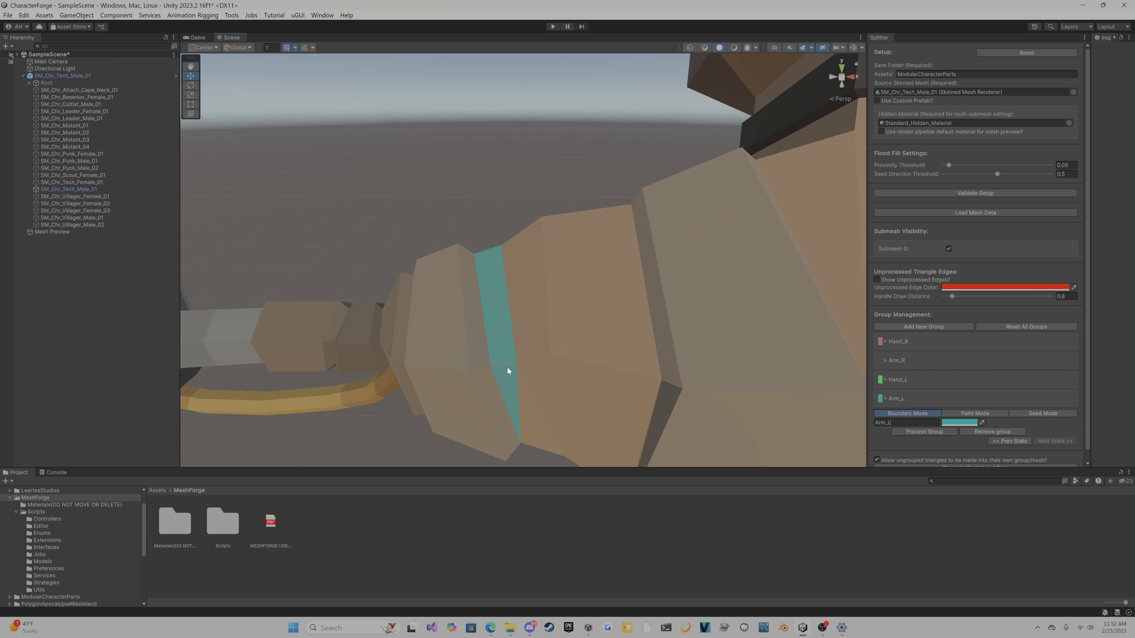
alt+drag(440, 172, 768, 193)
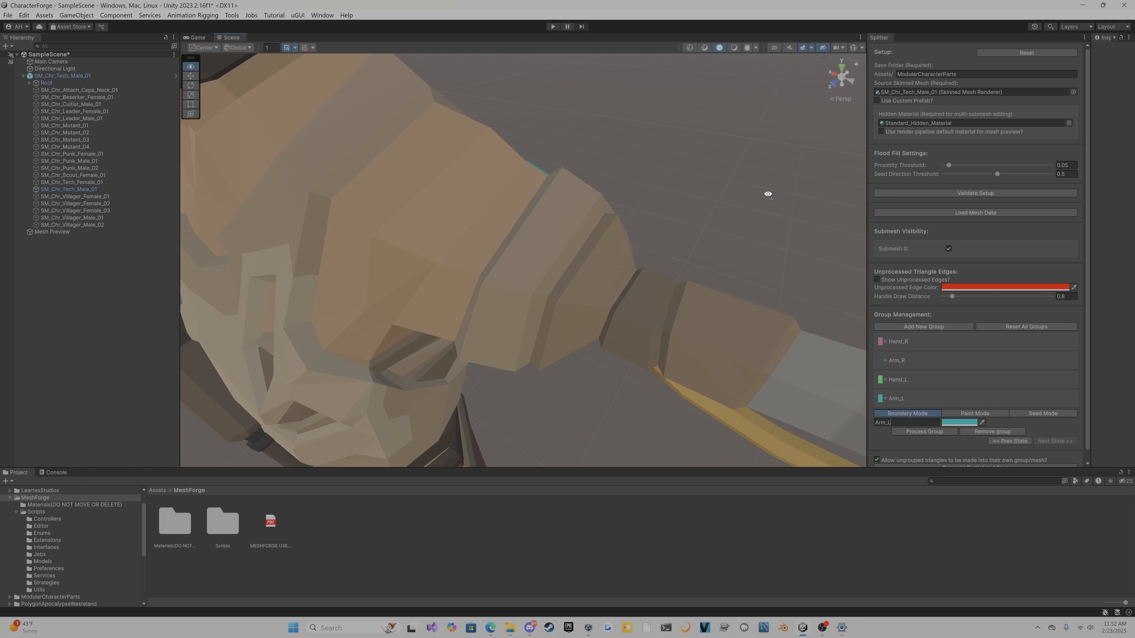
right_drag(592, 148, 409, 559)
key(w)
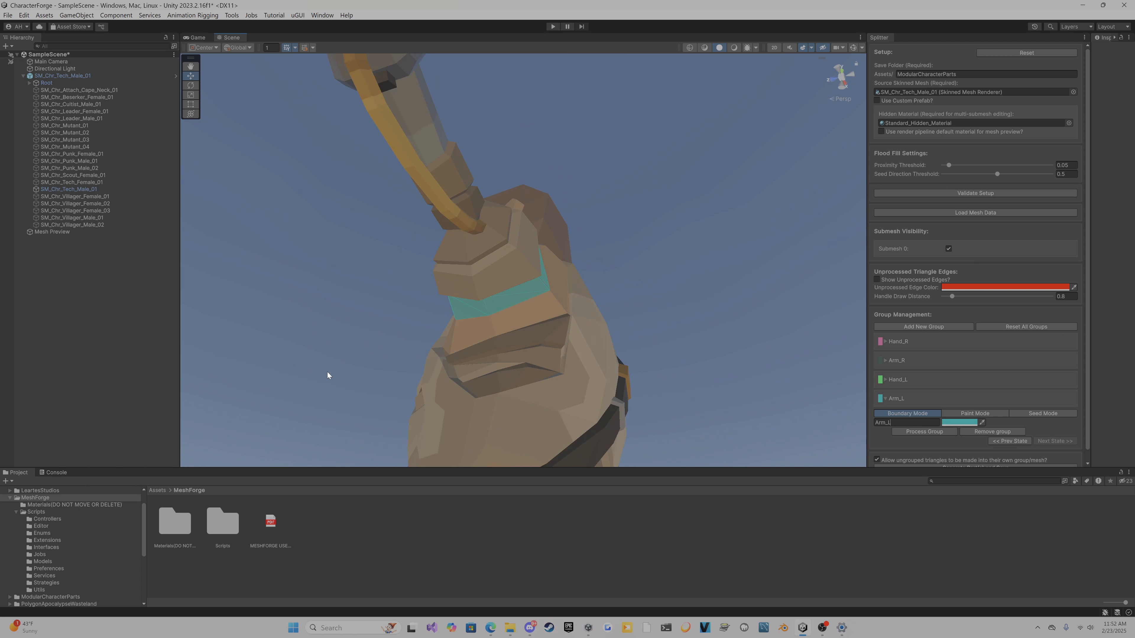
Compare with the right arm's cut and complete the Arm_L boundary band over the top and around the left upper arm
right_drag(326, 375, 377, 344)
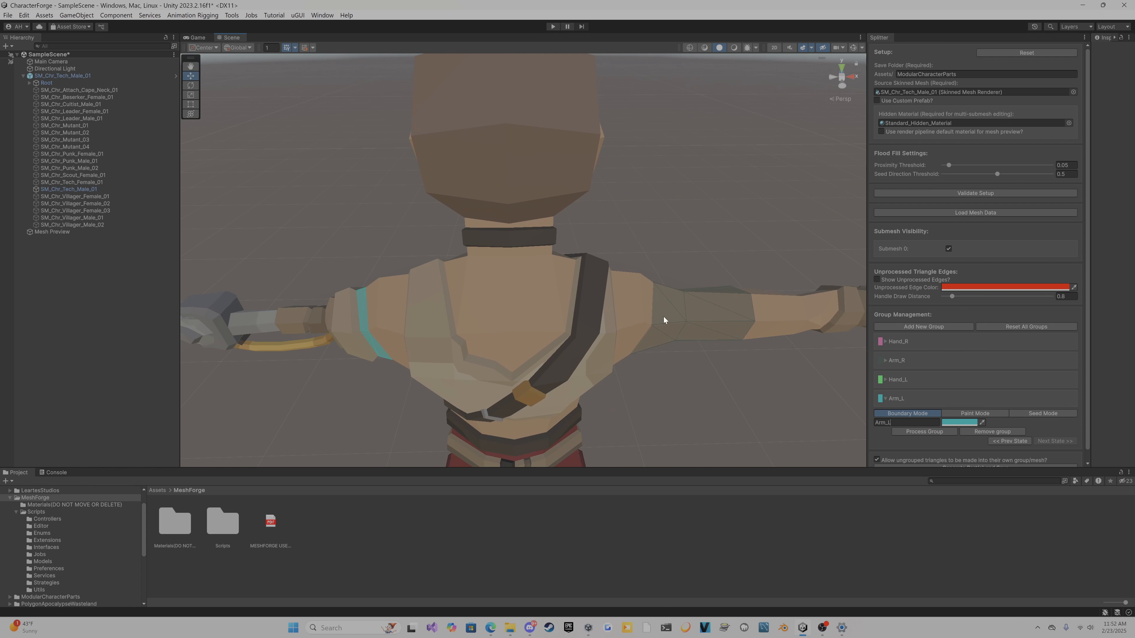
right_drag(562, 363, 348, 408)
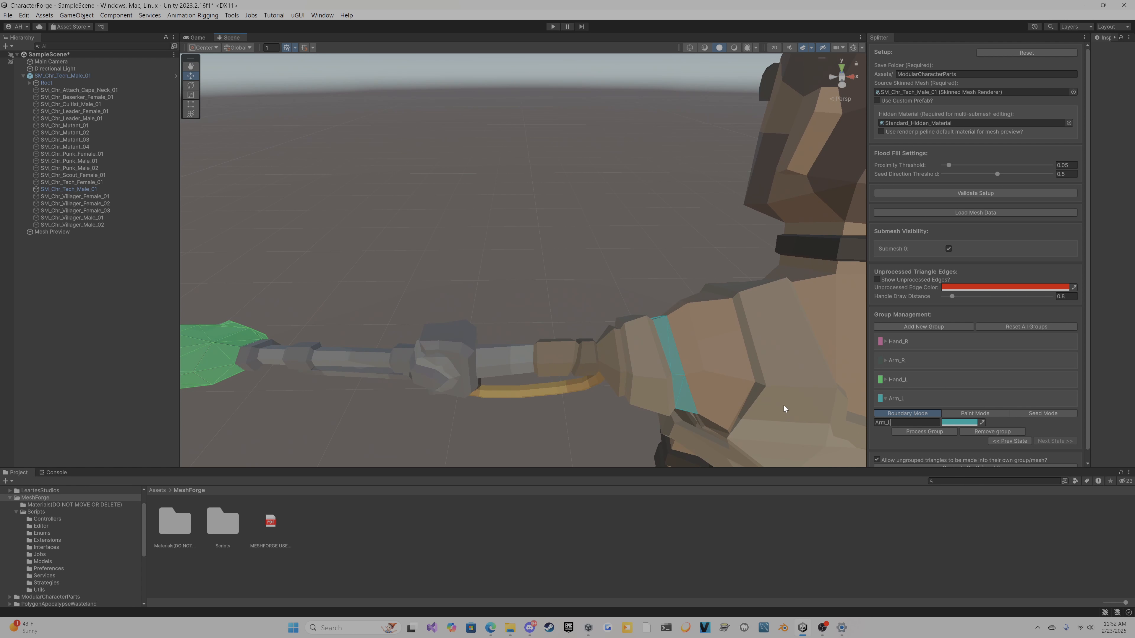
right_drag(553, 428, 505, 428)
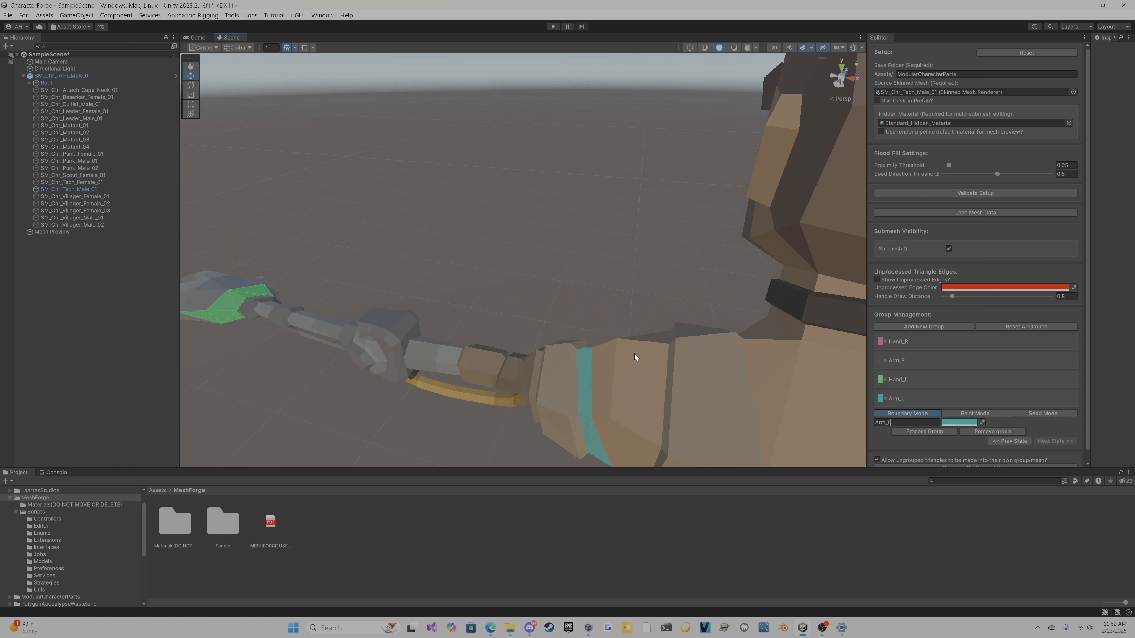
right_drag(476, 329, 535, 327)
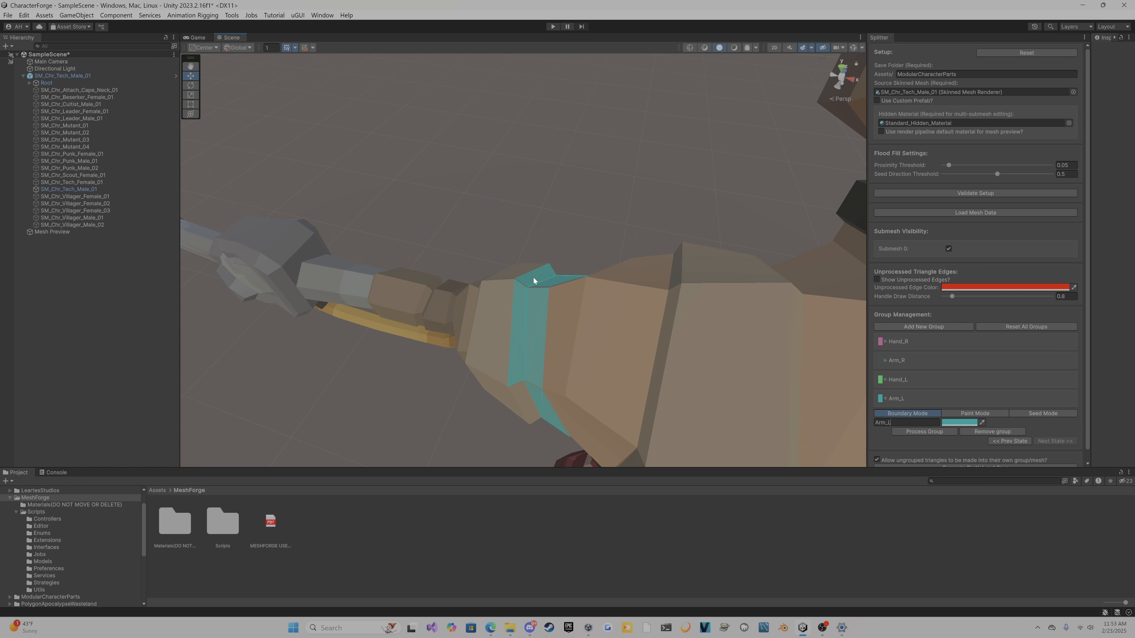
alt+drag(604, 236, 314, 247)
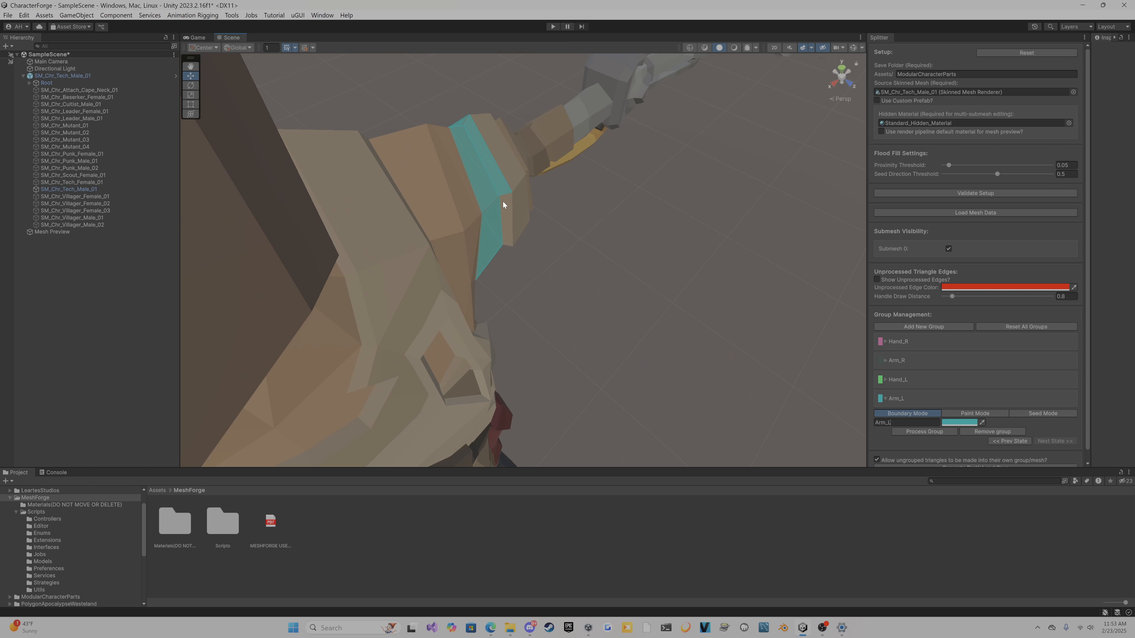
alt+drag(506, 222, 511, 119)
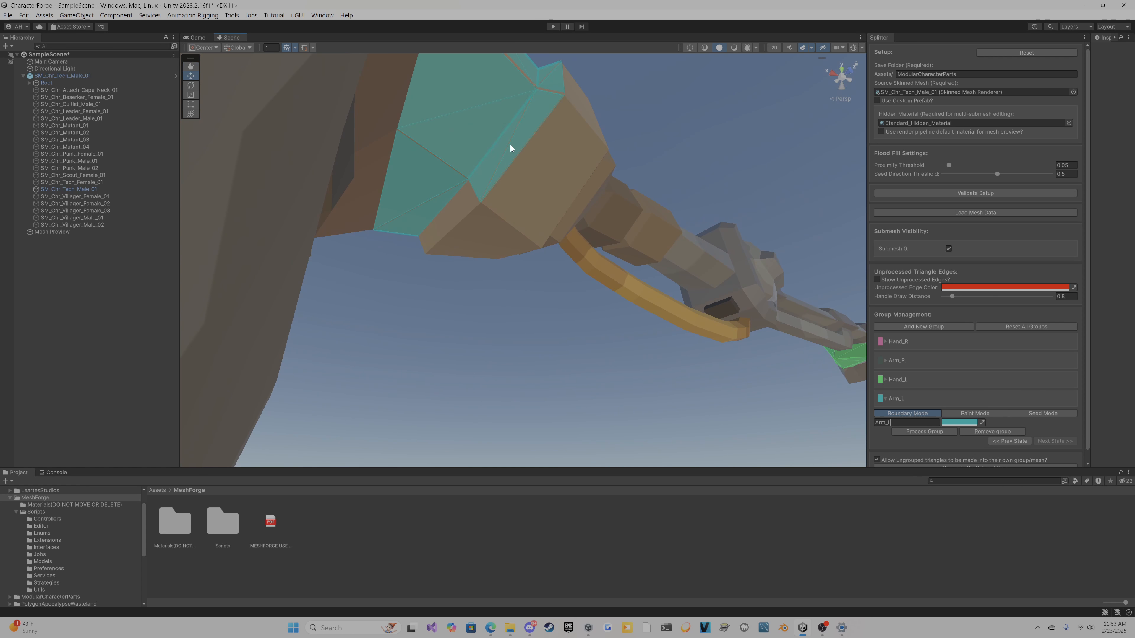
alt+drag(452, 220, 458, 252)
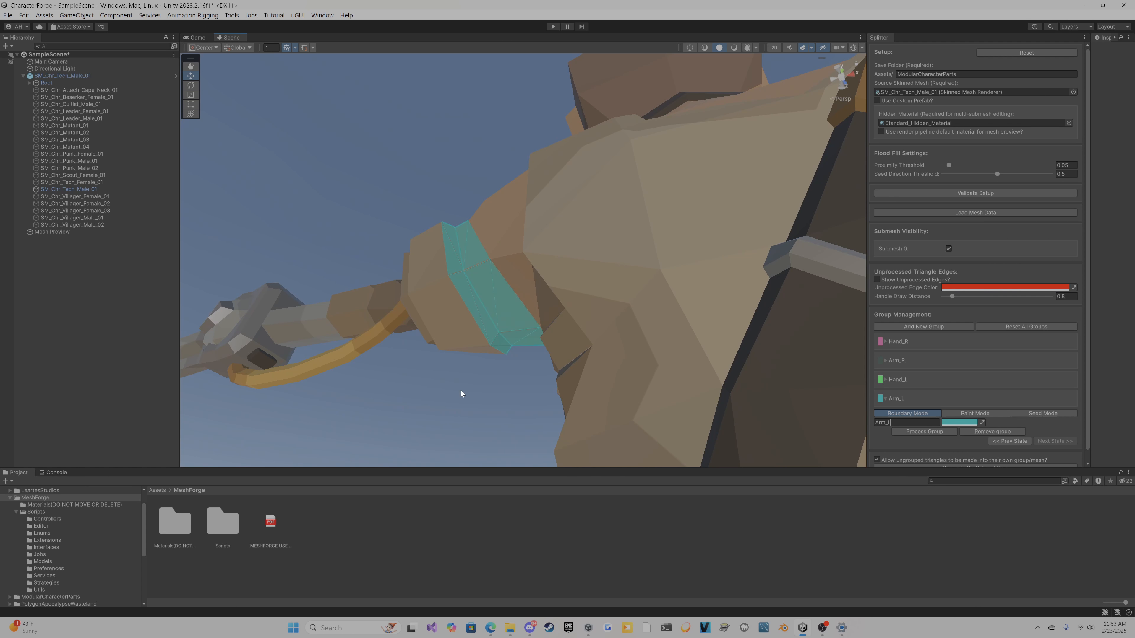
alt+drag(462, 393, 508, 295)
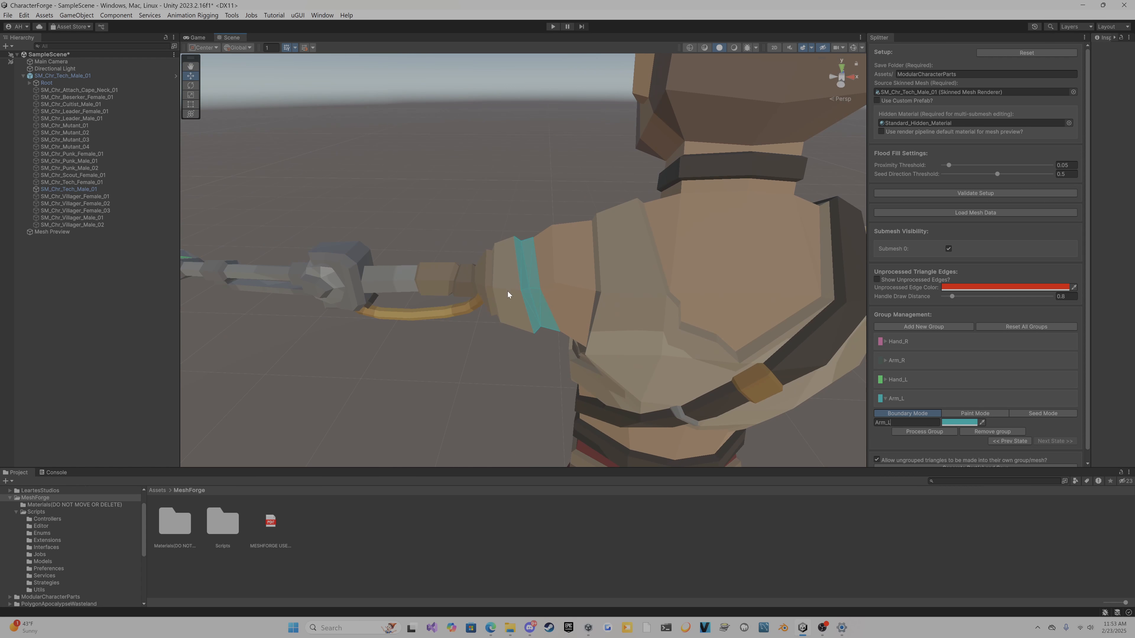
alt+drag(507, 357, 520, 372)
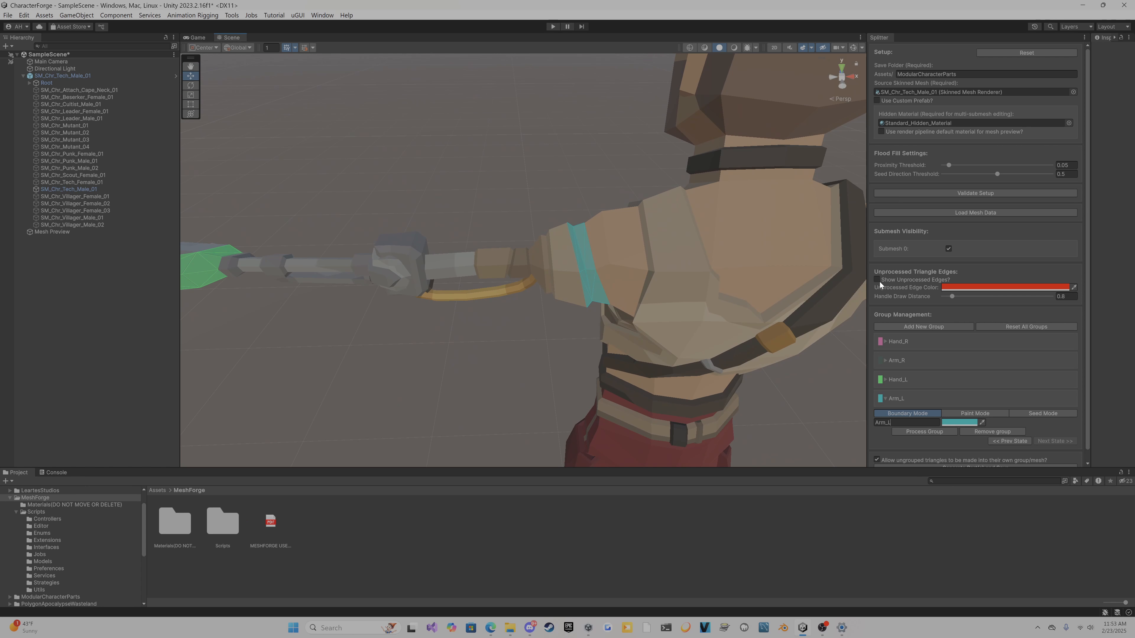
Switch the Arm_L group to Seed Mode and mark seed triangles on the left wrist and forearm next to the hand
key(a)
right_drag(362, 318, 353, 304)
alt+drag(513, 344, 517, 391)
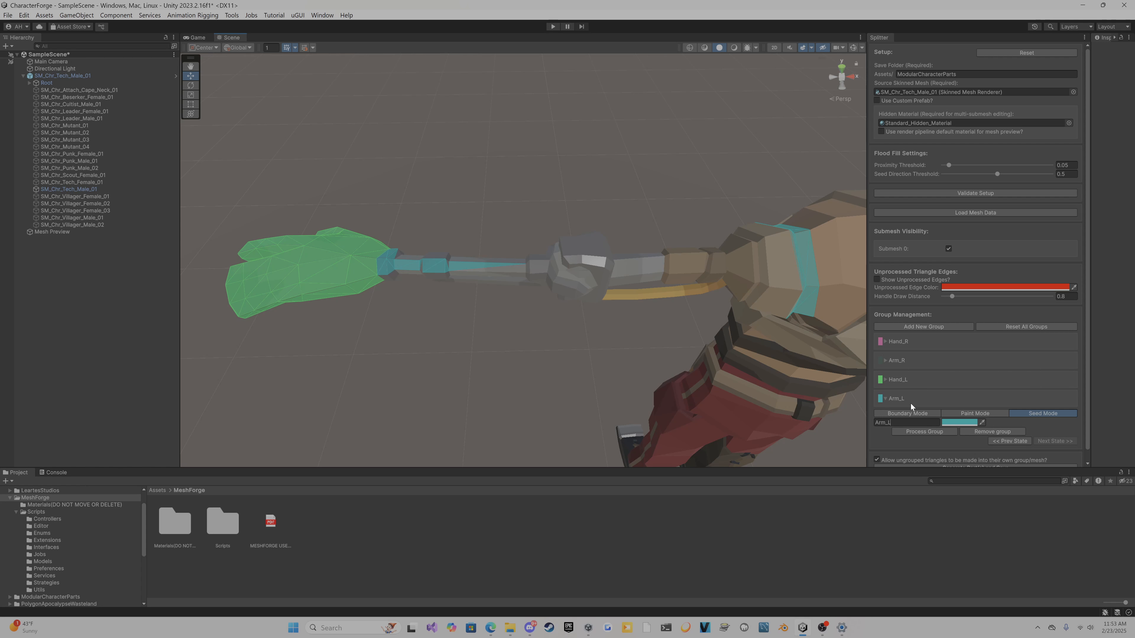
Process the Arm_L group to fill the left arm, and check its shoulder edge with the unprocessed edges shown
click(911, 432)
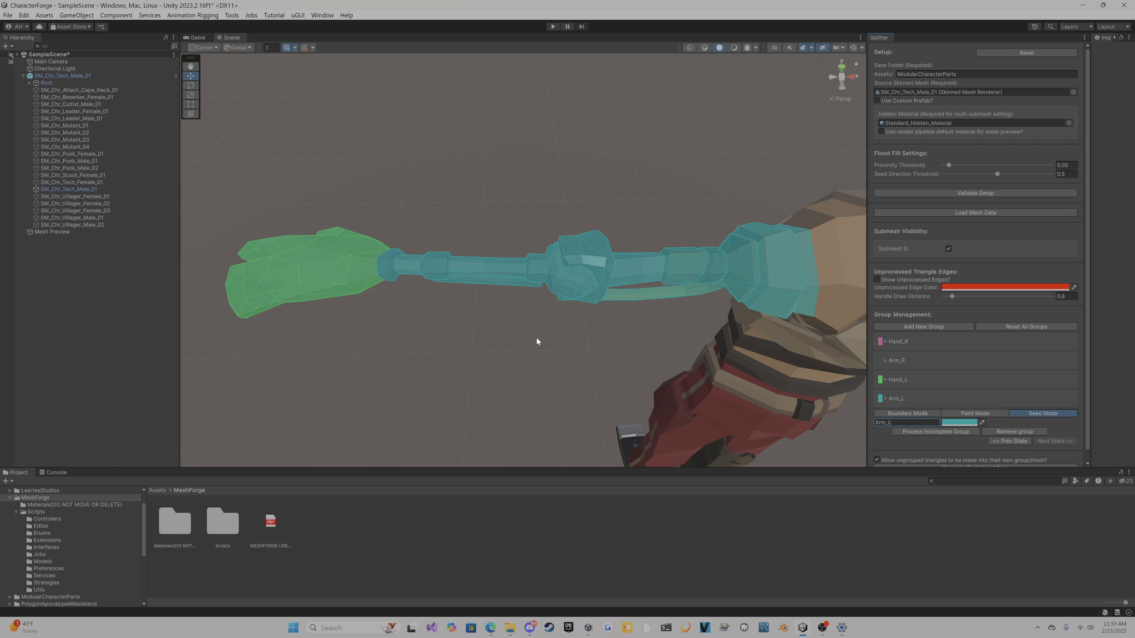
alt+drag(536, 338, 515, 292)
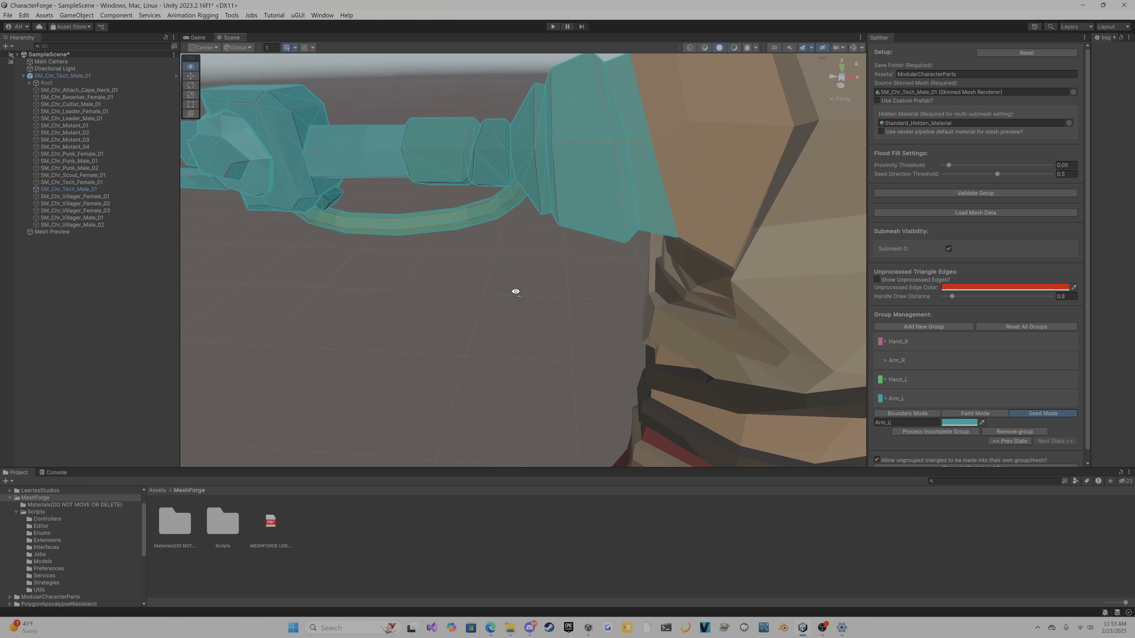
click(889, 279)
alt+drag(446, 257, 402, 277)
right_drag(402, 276, 1122, 287)
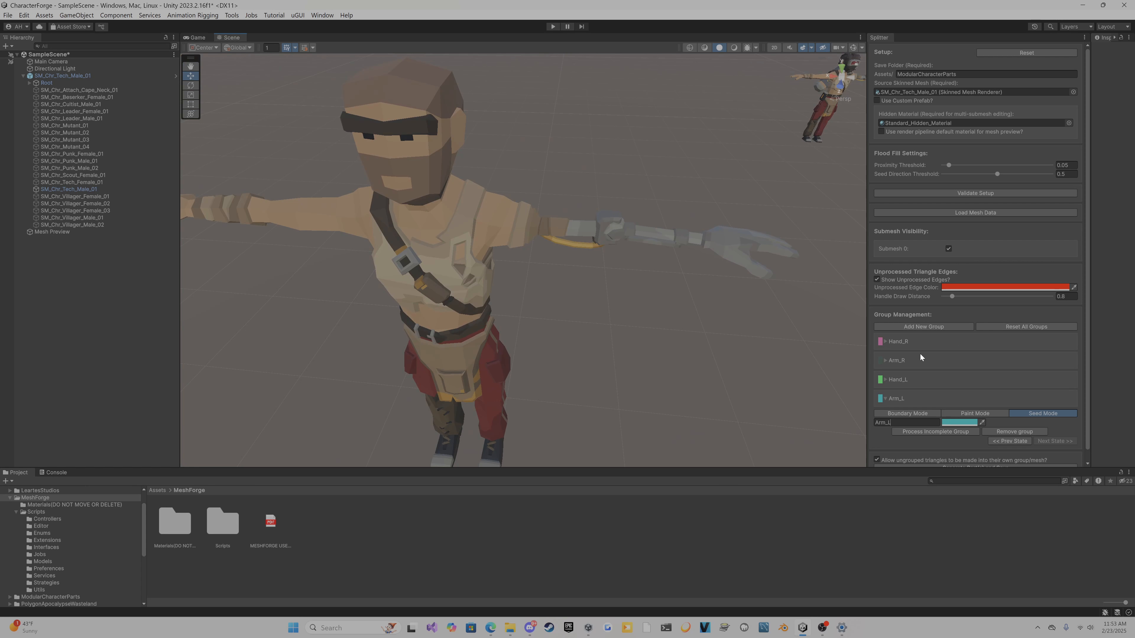
Turn off the unprocessed edge display and add a new group named Head
click(897, 277)
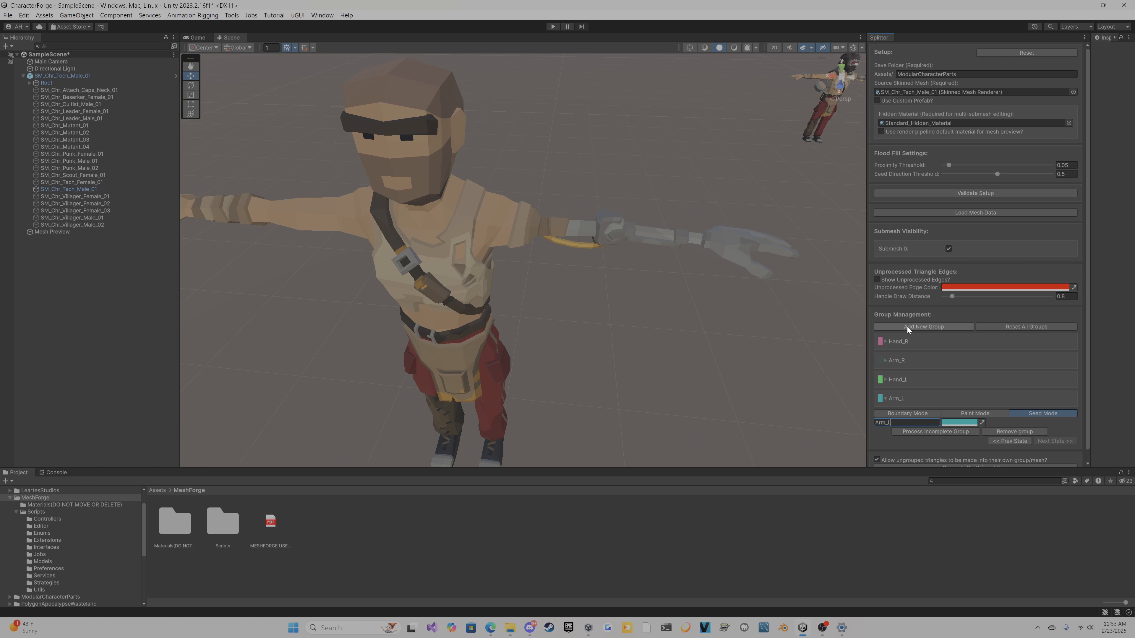
click(907, 327)
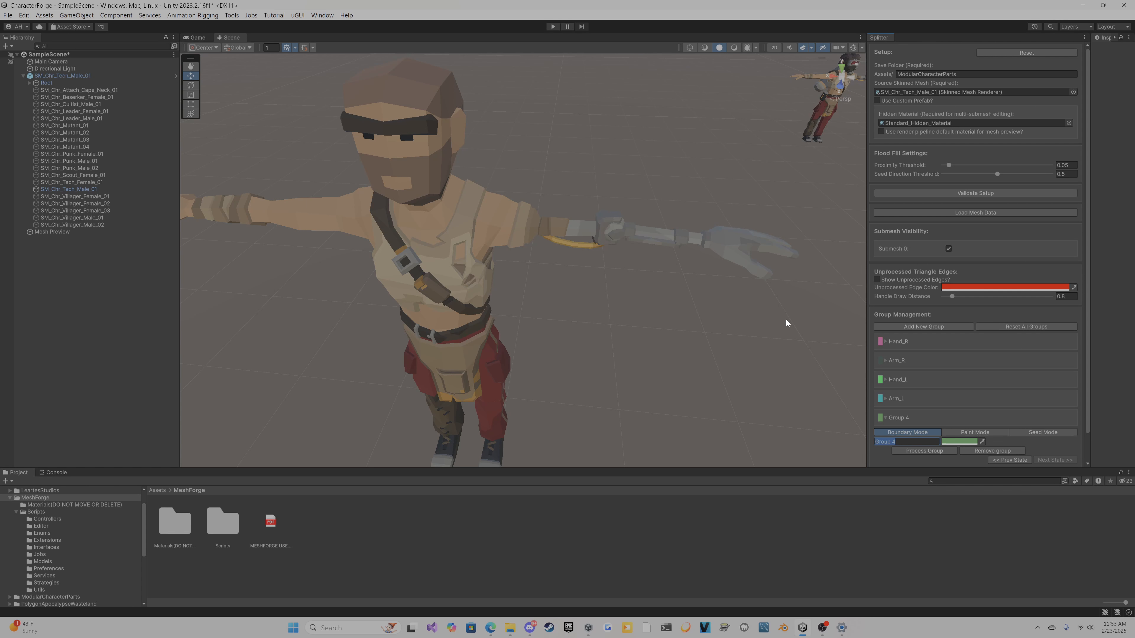
text(Head)
Change the Head group's color to a muted blue-purple
right_drag(695, 314, 210, 208)
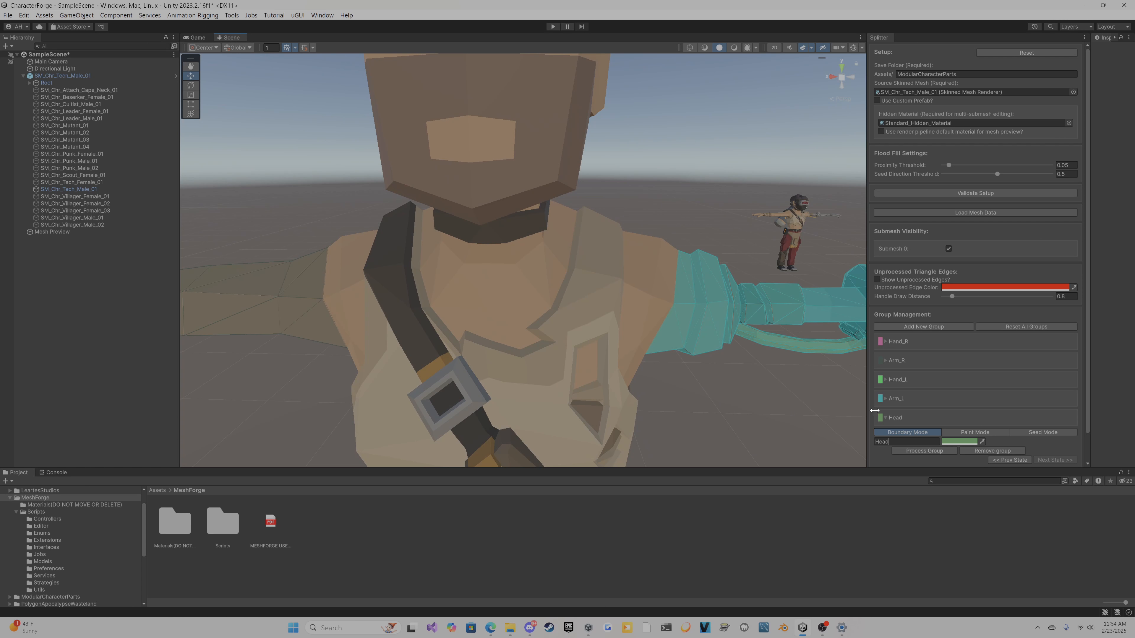
click(960, 442)
drag(985, 492, 996, 487)
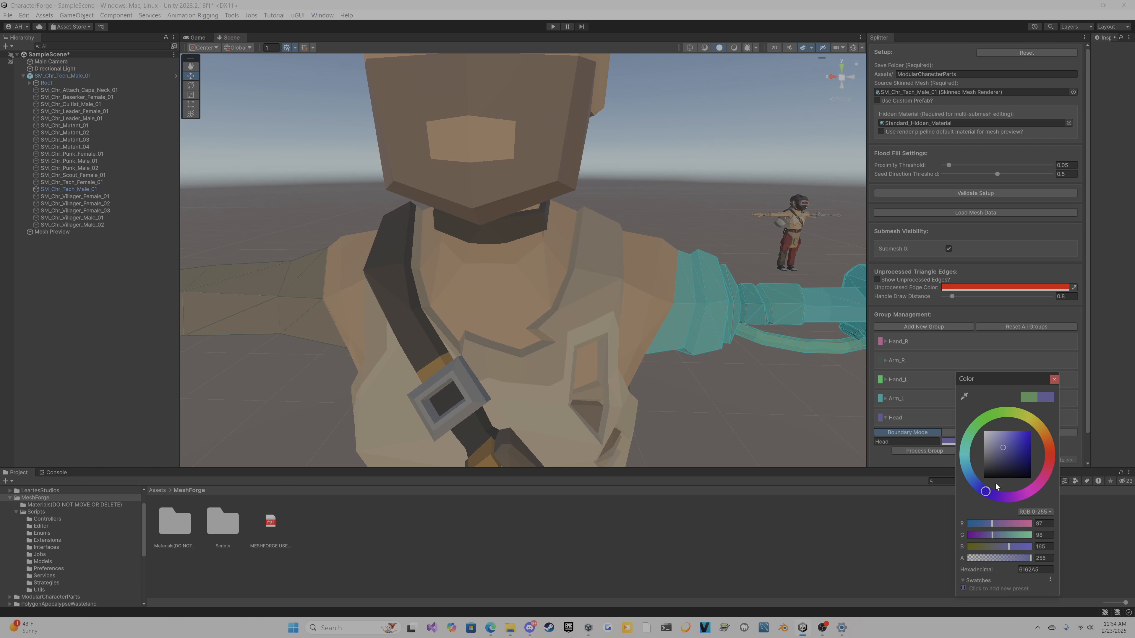
click(1054, 379)
Mark the Head group's boundary triangles around the neck just below the collar
right_drag(675, 234, 565, 236)
right_drag(517, 199, 437, 177)
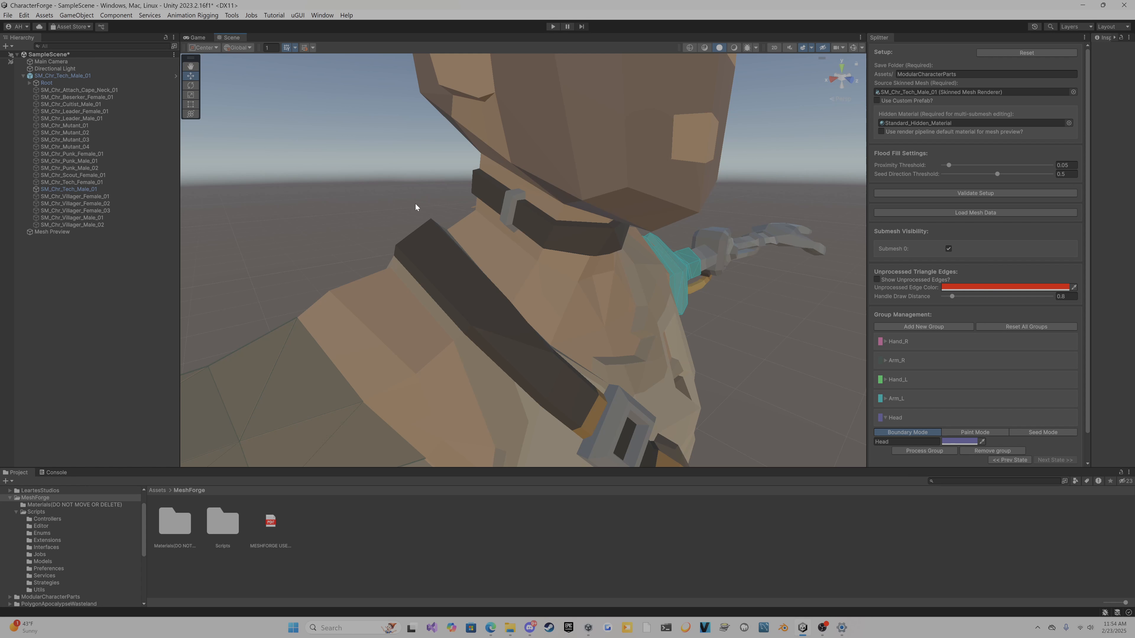
right_drag(415, 204, 438, 195)
right_drag(655, 185, 611, 223)
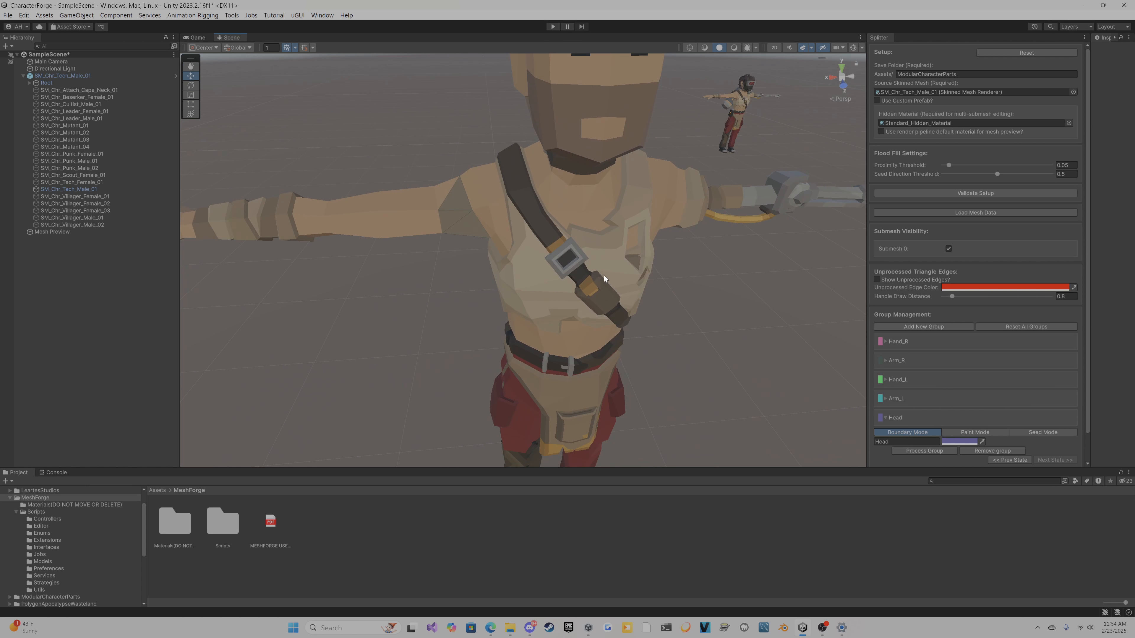
Switch the Head group to Seed Mode and mark seed triangles on the scalp, headband and face
right_drag(705, 357, 705, 285)
key(s)
key(w)
key(d)
right_drag(762, 290, 738, 293)
key(w)
key(s)
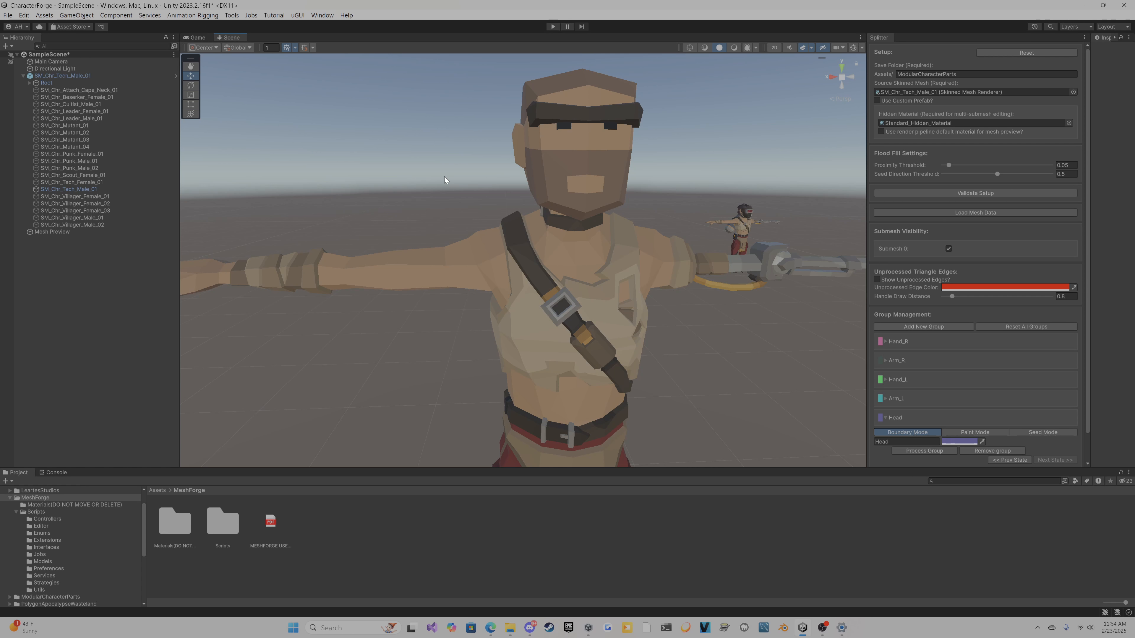
right_drag(440, 177, 439, 152)
key(w)
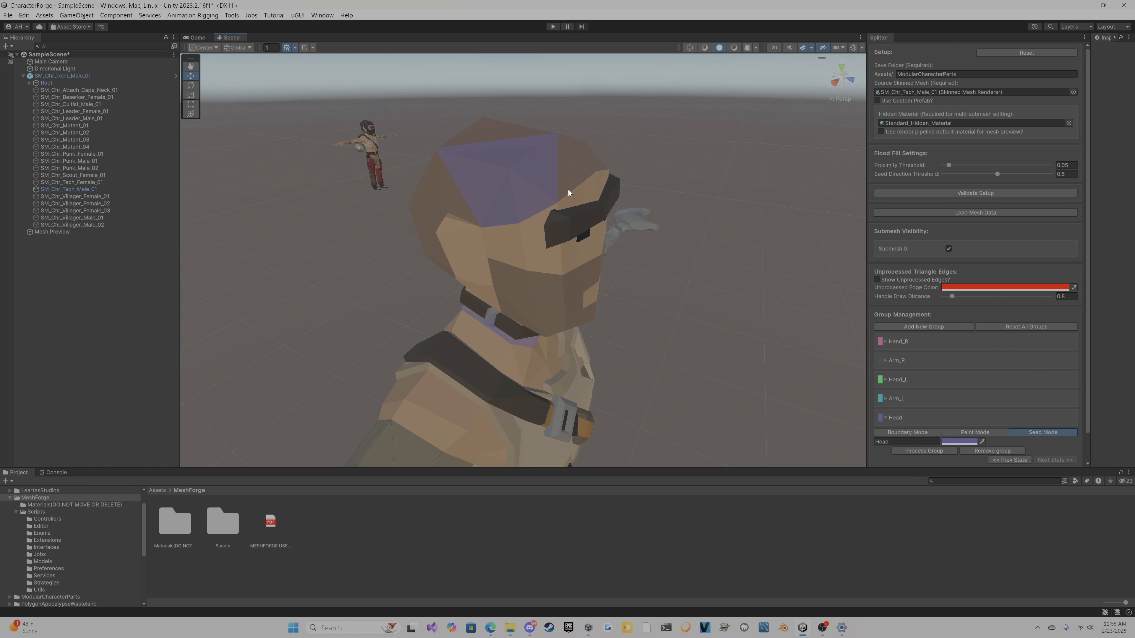
click(588, 216)
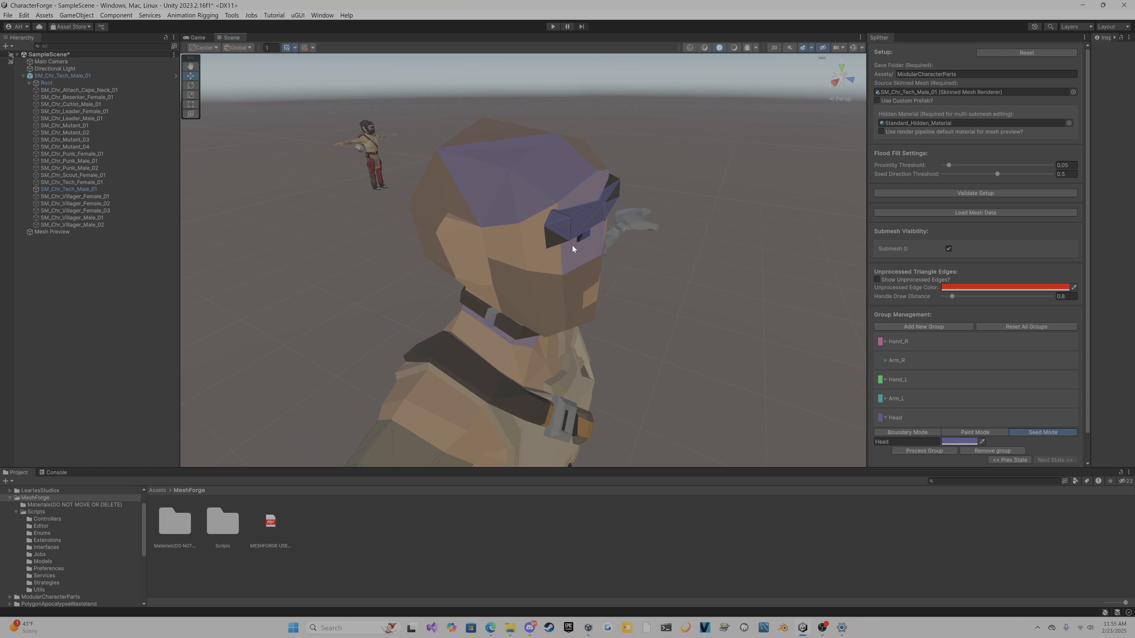
alt+drag(664, 245, 471, 242)
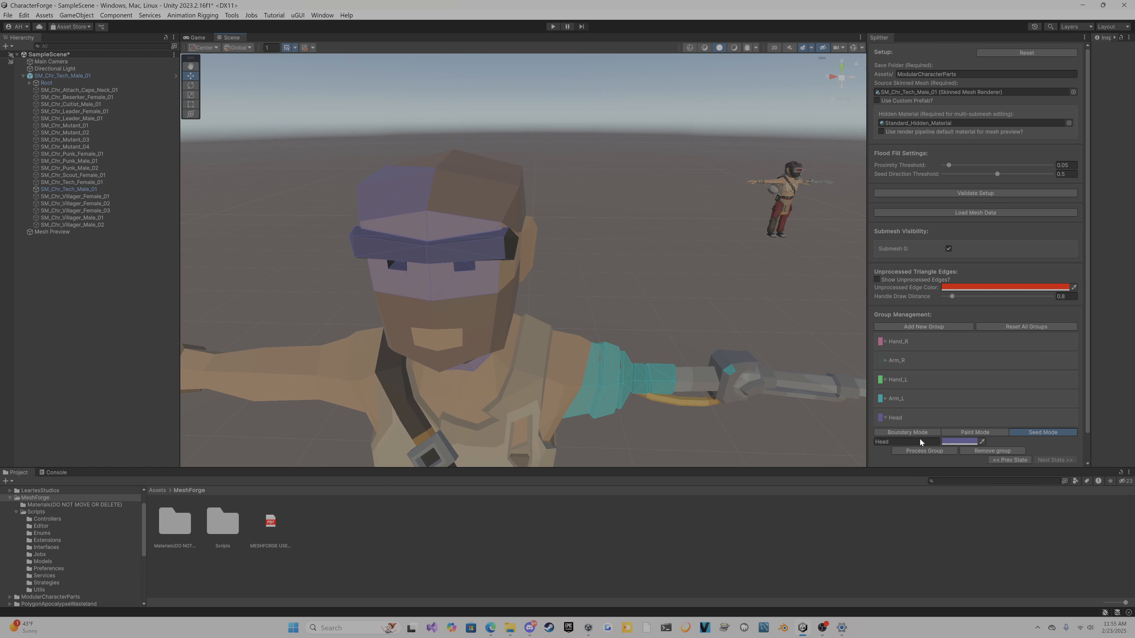
Process the Head group and check the head for missed triangles with the unprocessed edges shown
click(921, 452)
key(w)
right_drag(669, 271, 520, 285)
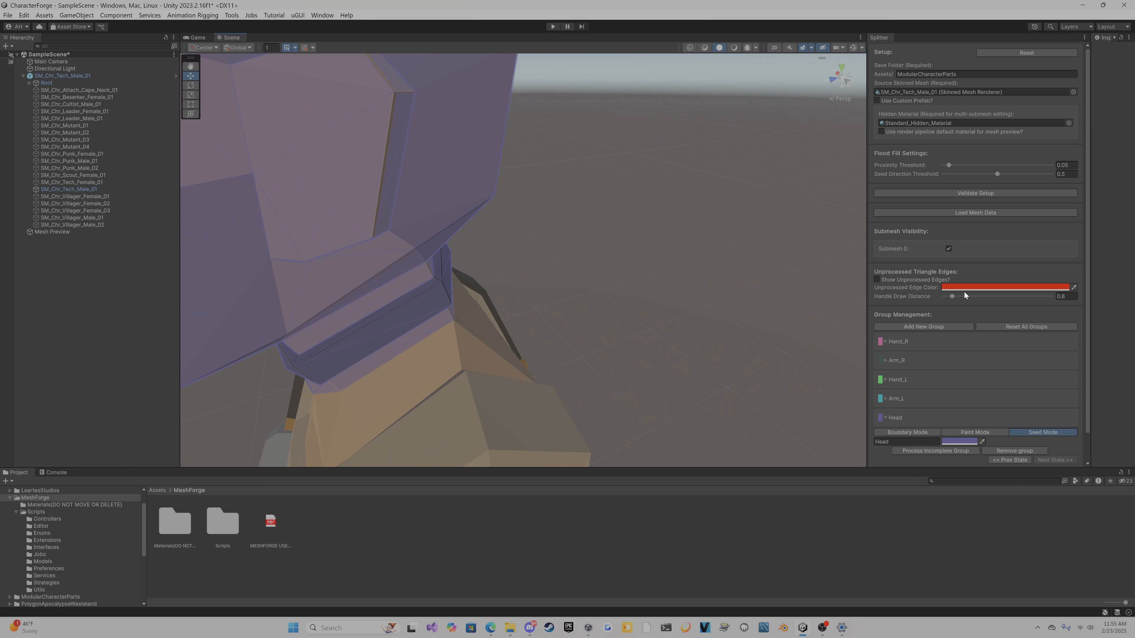
click(877, 279)
right_drag(667, 331, 176, 286)
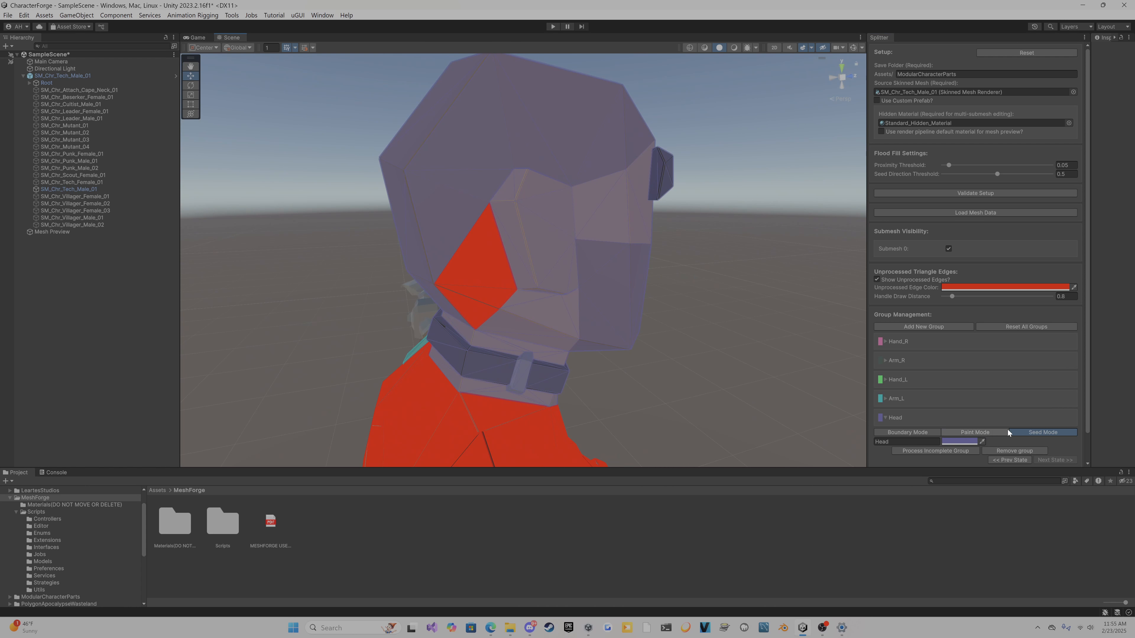
Hide the unprocessed edges and paint the missed triangles behind the ear into the Head group in Paint Mode
click(963, 430)
click(876, 279)
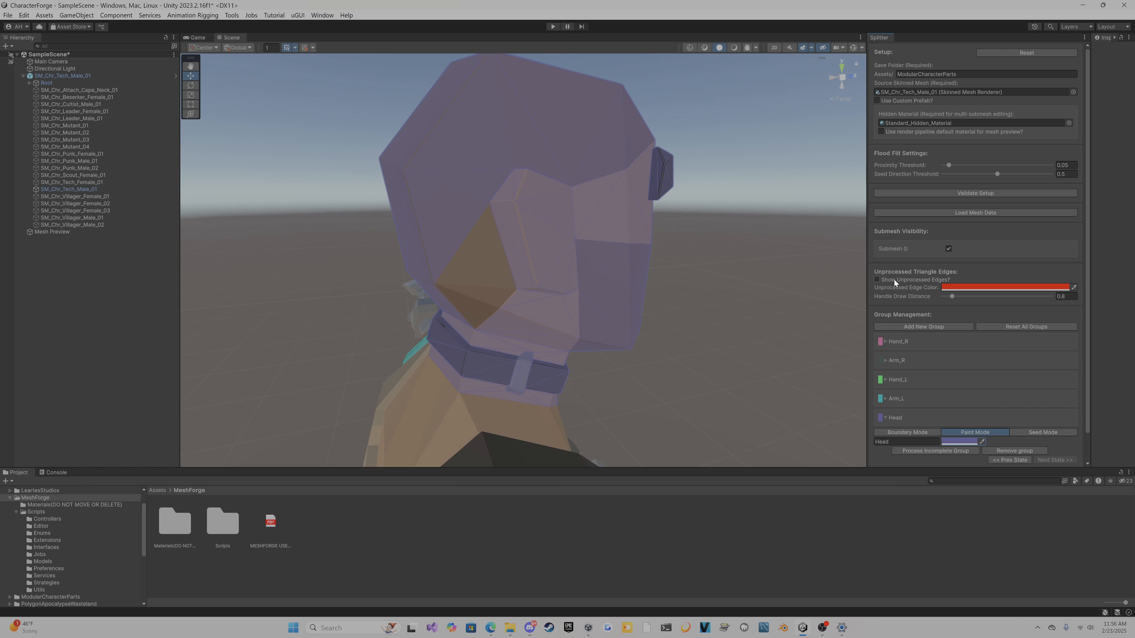
drag(485, 228, 485, 264)
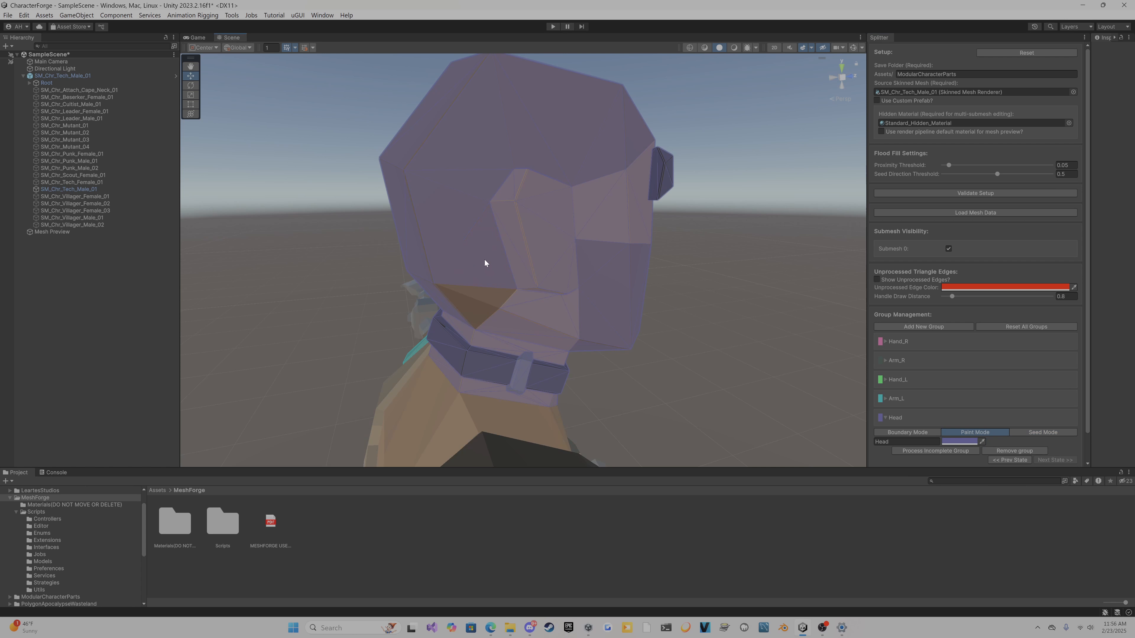
mouse_move(483, 312)
alt+mouse_down()
mouse_move(697, 316)
mouse_move(515, 307)
mouse_move(707, 276)
mouse_move(578, 279)
mouse_move(654, 284)
mouse_move(645, 258)
mouse_move(463, 245)
mouse_move(450, 276)
mouse_move(476, 295)
mouse_move(705, 334)
alt+mouse_up()
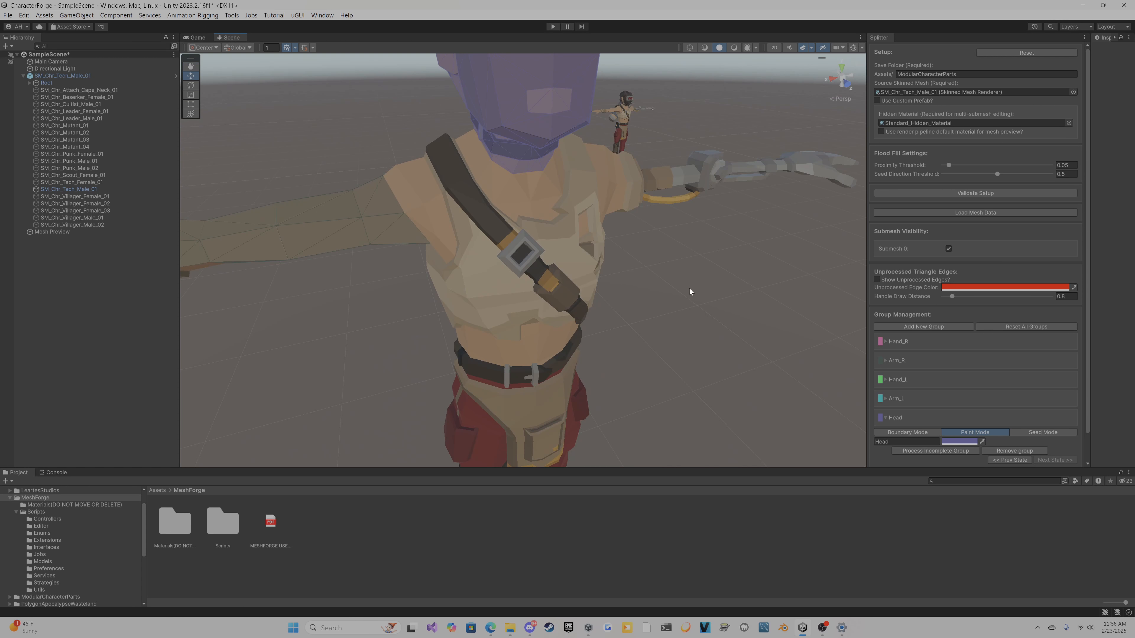
right_drag(689, 291, 679, 306)
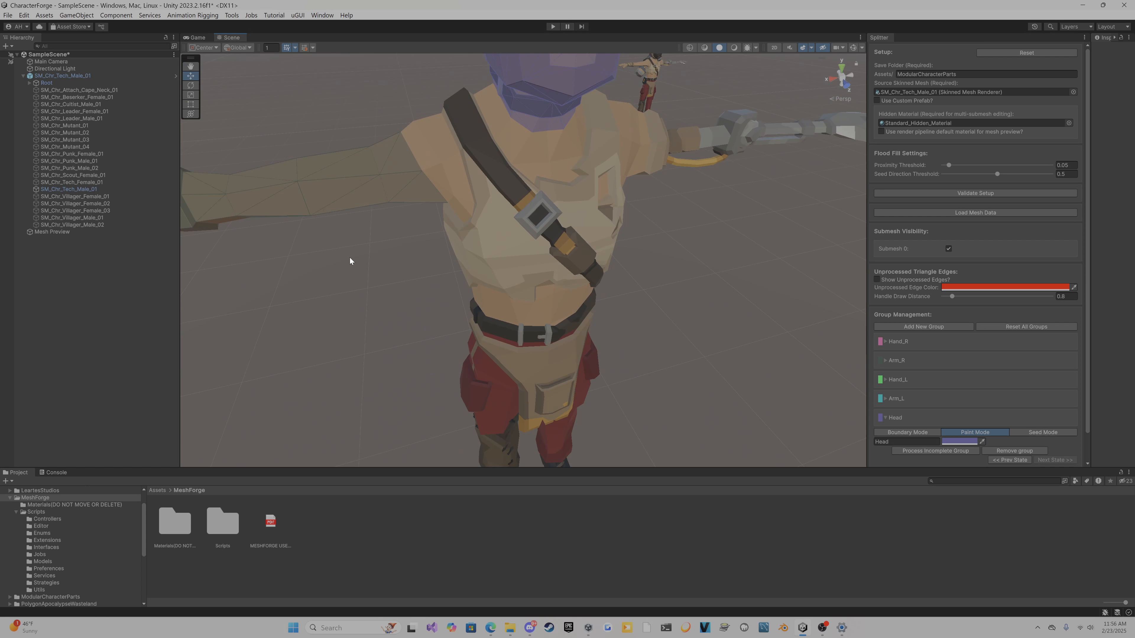
alt+drag(349, 262, 447, 285)
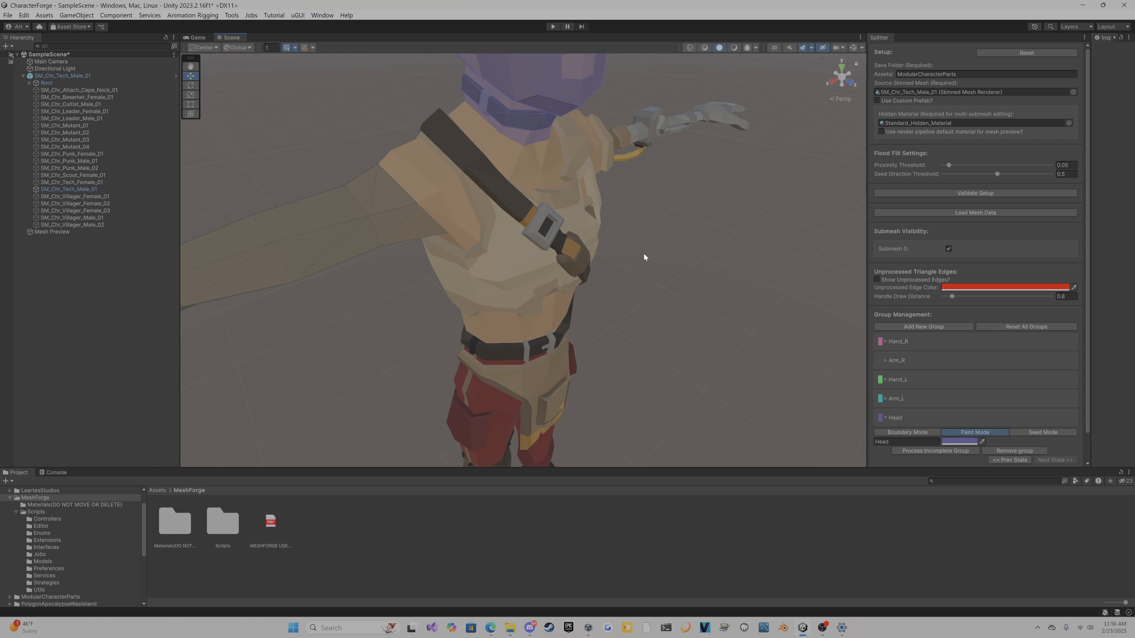
alt+drag(731, 243, 621, 235)
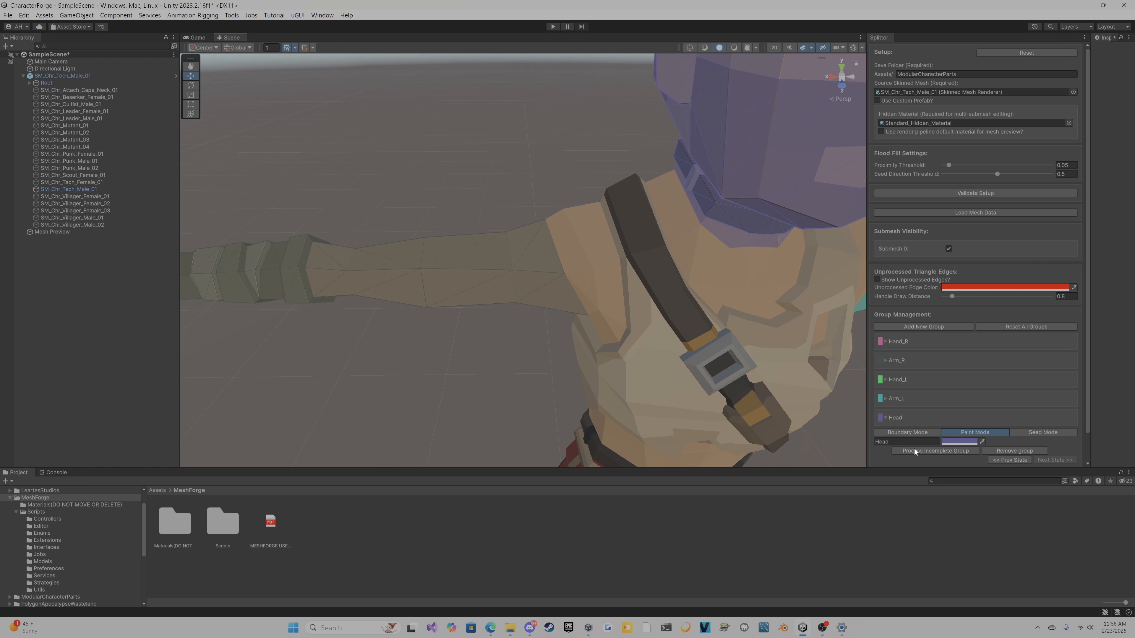
alt+drag(545, 185, 567, 154)
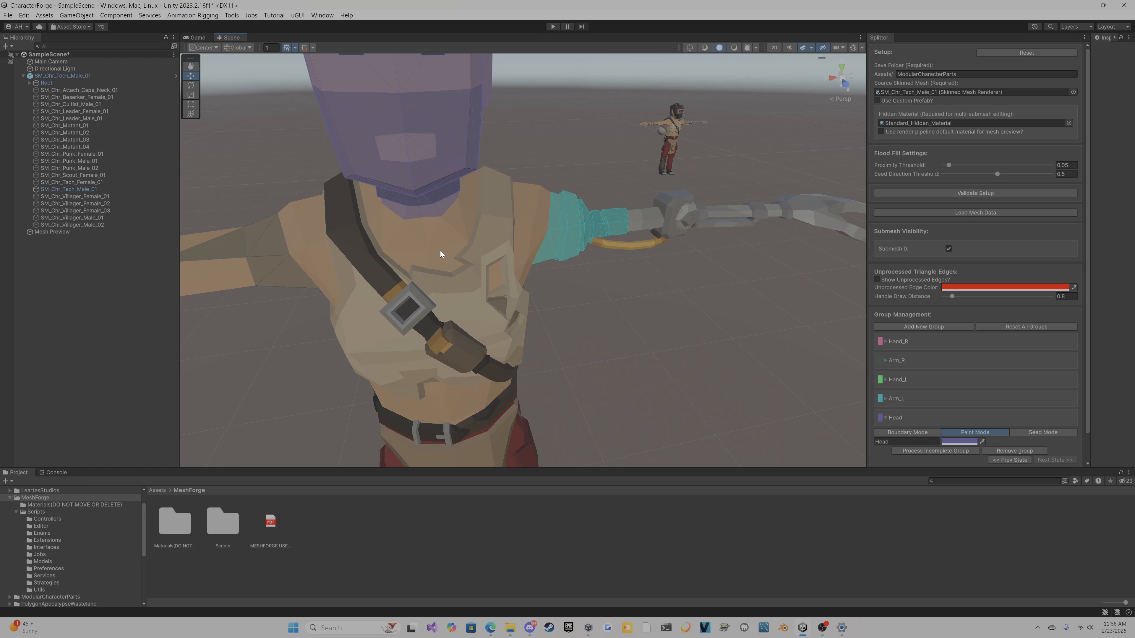
alt+drag(692, 325, 656, 321)
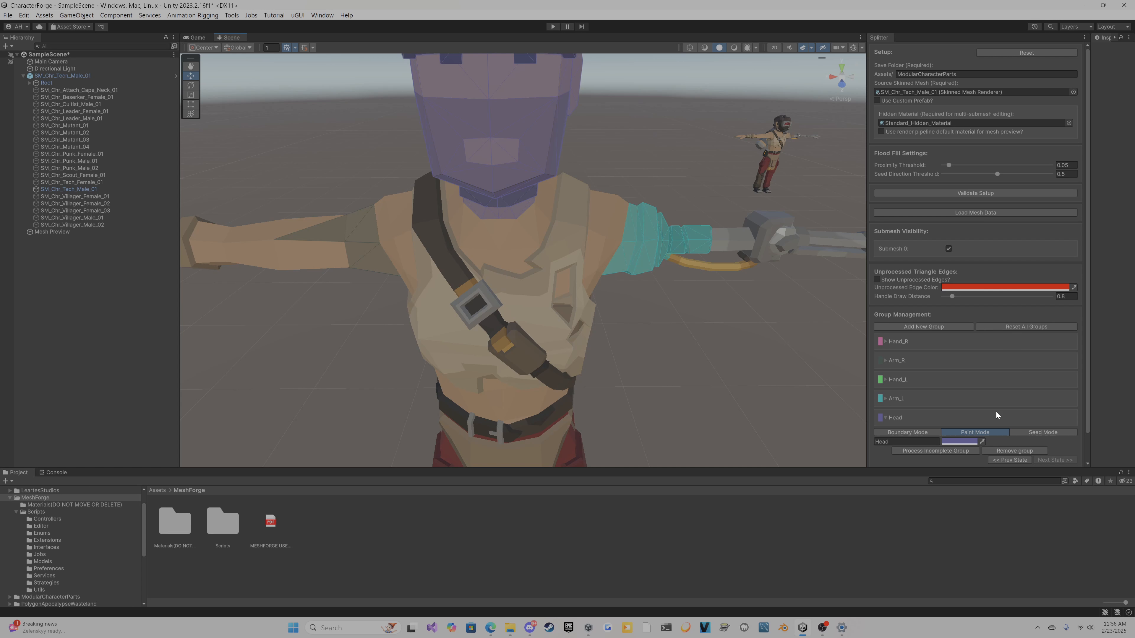
Switch the Head group to Boundary Mode and try marking boundary triangles on the upper chest of the shirt
click(916, 433)
click(503, 294)
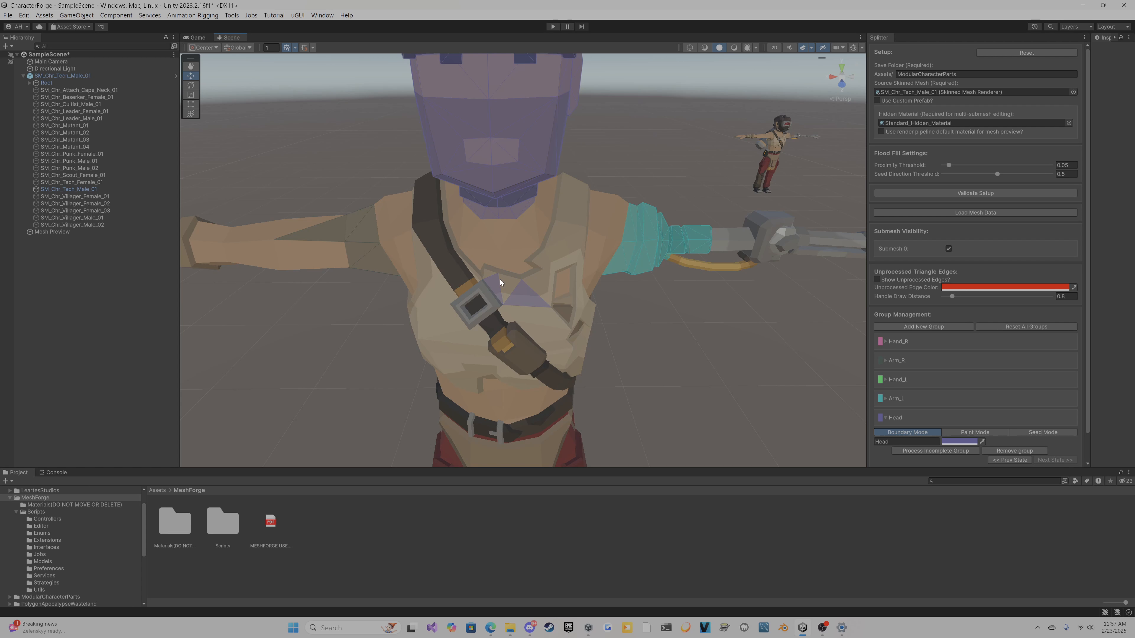
alt+drag(641, 181, 592, 161)
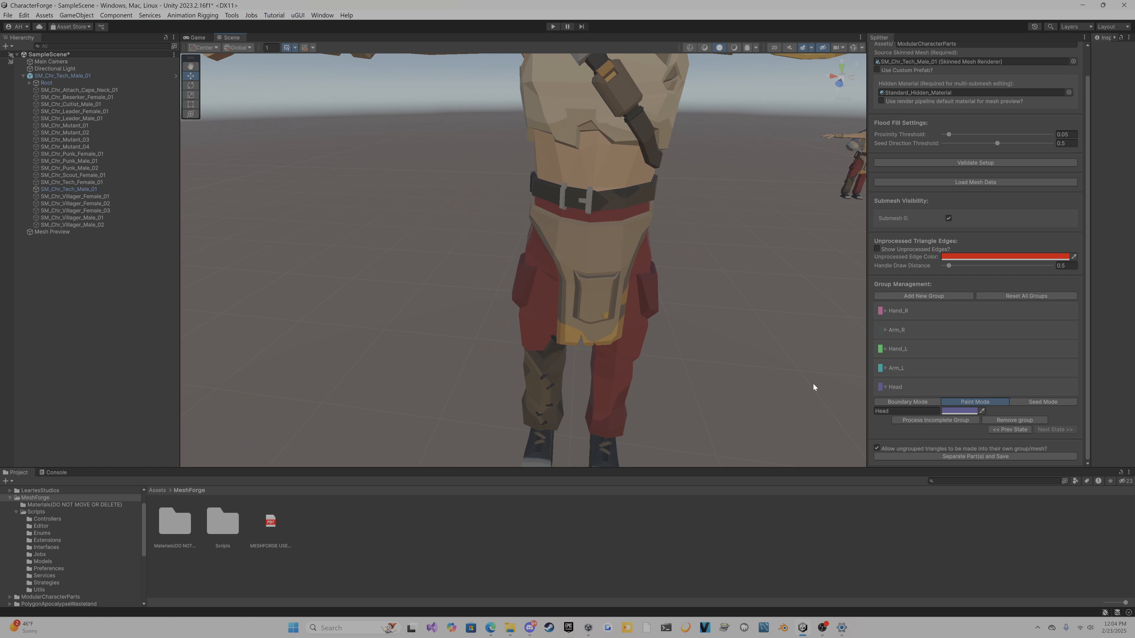
Add a new group named Leg and set its color to dark purple, hex 750077
click(919, 297)
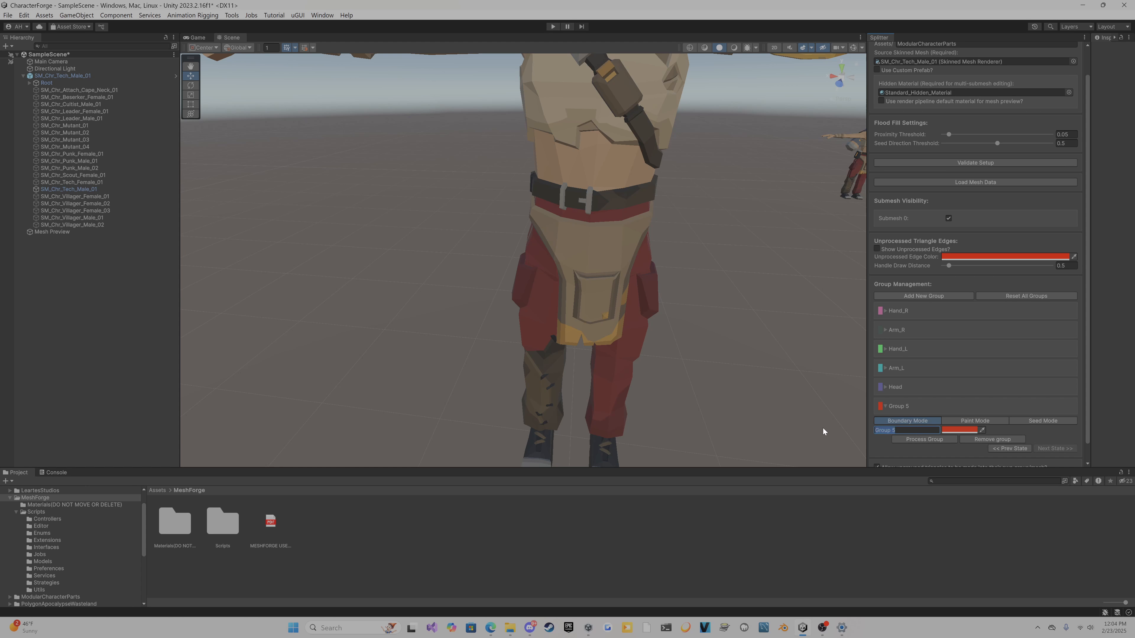
text(Leg)
click(960, 430)
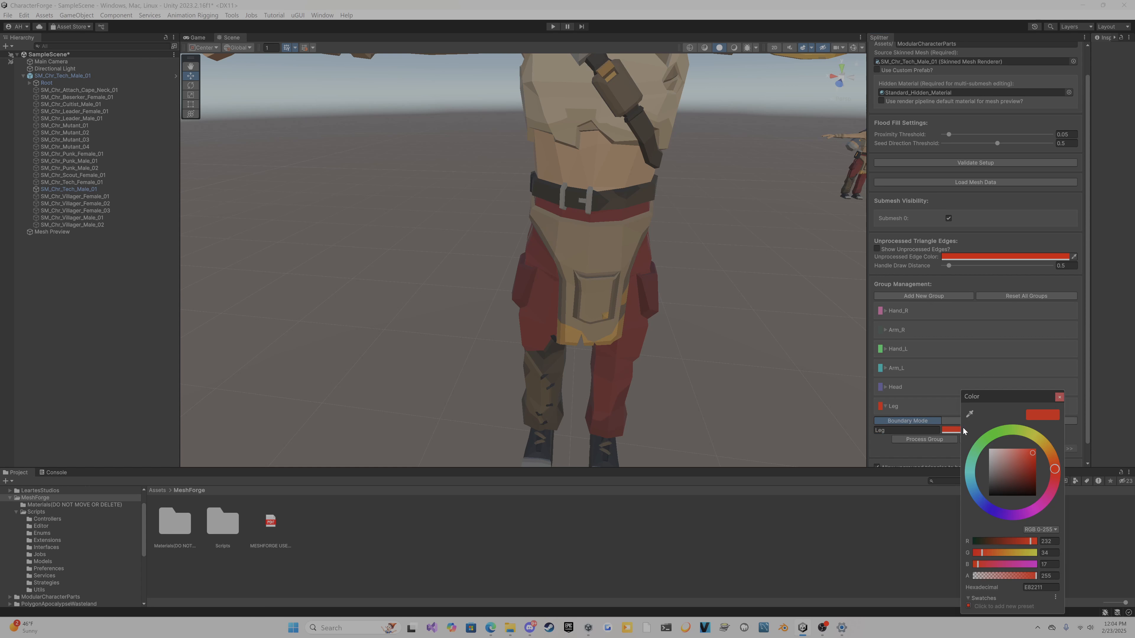
click(1000, 432)
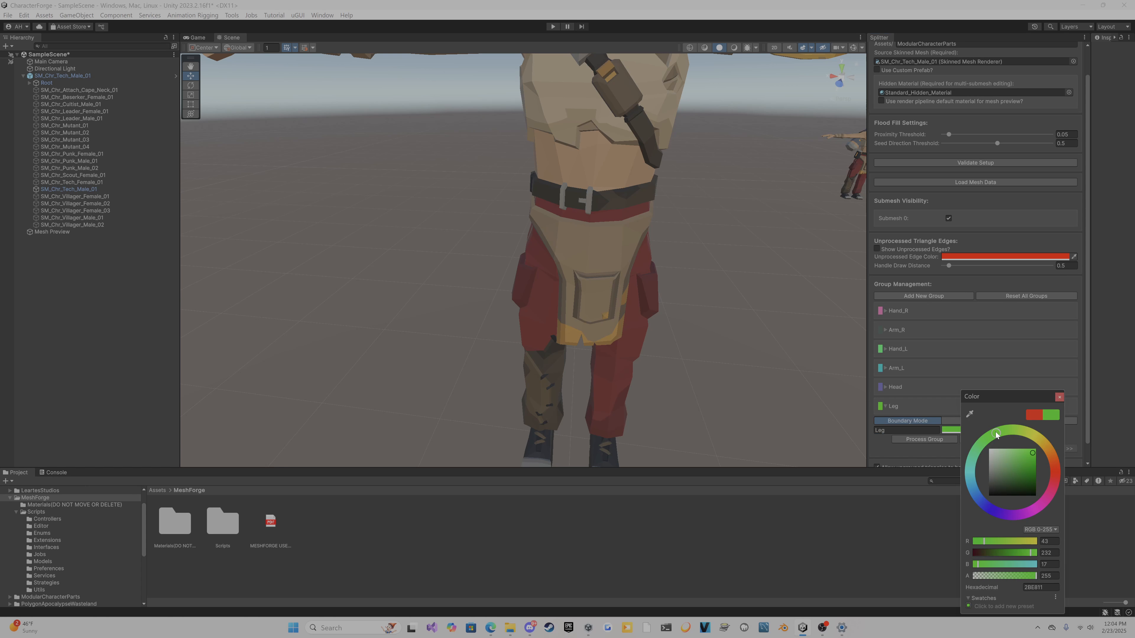
drag(995, 432, 1051, 502)
drag(1027, 451, 1045, 473)
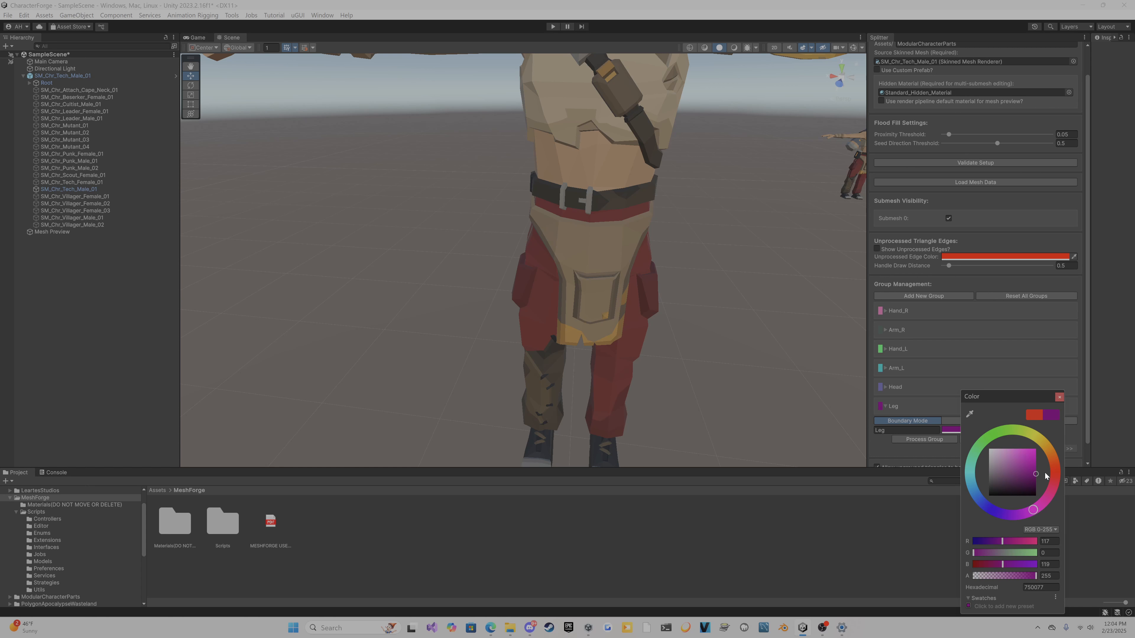
click(1060, 397)
Mark the Leg group's first boundary triangles on the red waistband strip just below the belt
right_drag(707, 337, 554, 263)
key(w)
key(d)
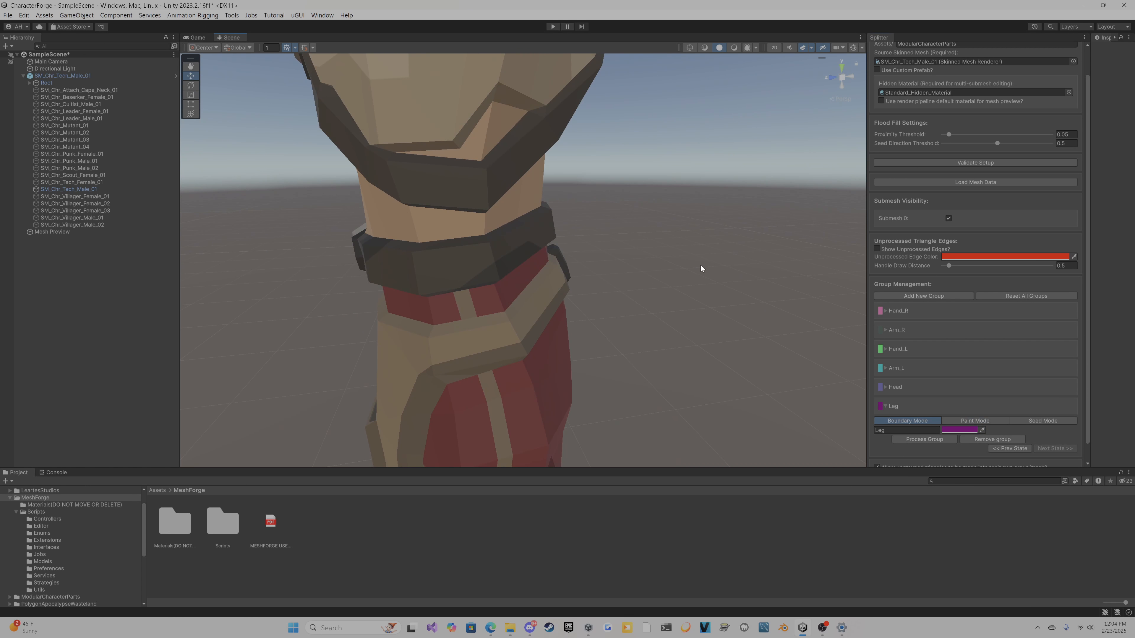
right_drag(742, 274, 633, 282)
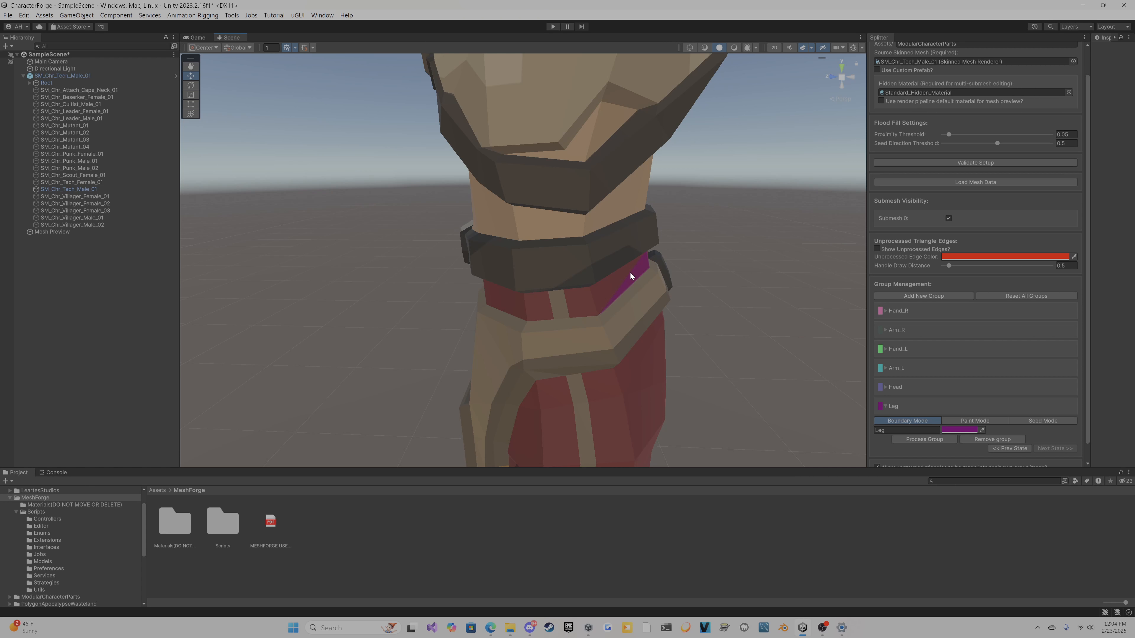
click(499, 292)
key(a)
right_drag(715, 291, 772, 308)
key(w)
click(692, 277)
Continue the Leg boundary along the waistband strip around the rest of the waist
right_drag(693, 277, 647, 318)
key(a)
key(w)
mouse_move(646, 318)
mouse_down()
mouse_move(507, 284)
mouse_move(502, 304)
mouse_move(444, 317)
mouse_move(420, 286)
mouse_move(376, 317)
mouse_up()
right_drag(287, 296, 548, 272)
drag(548, 271, 379, 265)
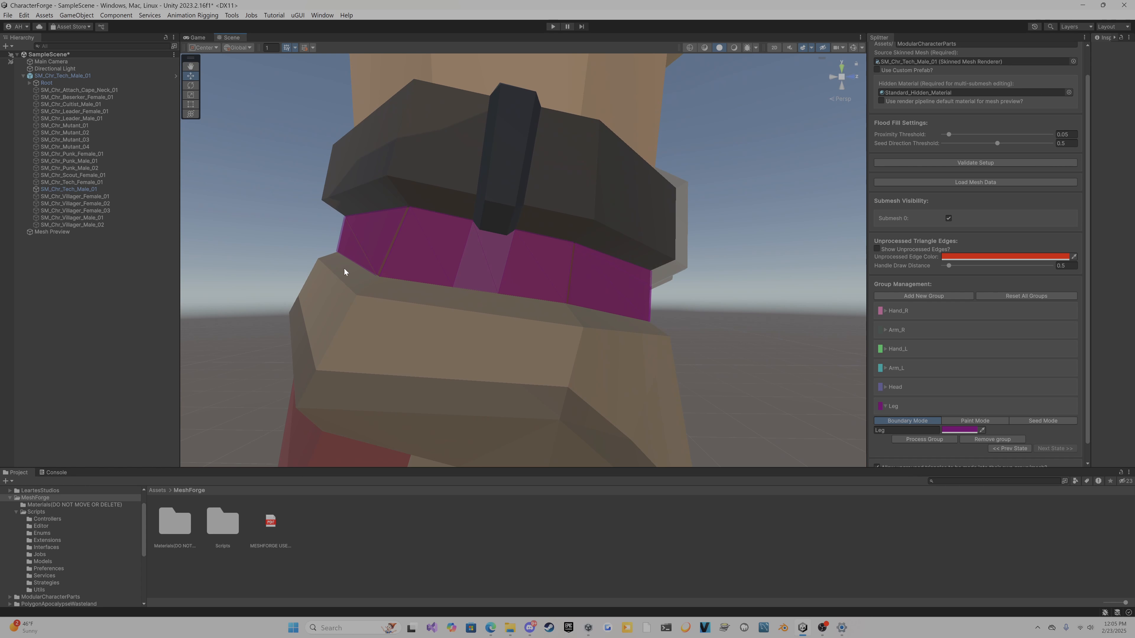
right_drag(344, 272, 618, 256)
drag(711, 241, 420, 254)
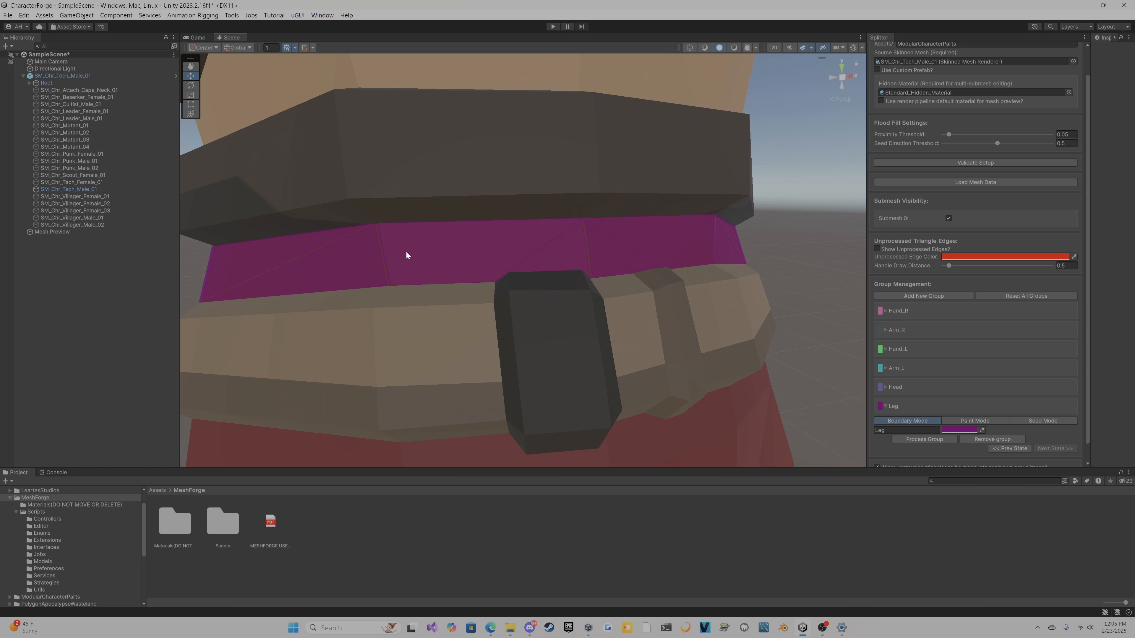
Switch the Leg group to Seed Mode and mark seed triangles on the toe of the shoe below the patched trouser leg
right_drag(198, 258, 734, 304)
scroll(196, 275, down, 5)
scroll(215, 273, up, 5)
key(s)
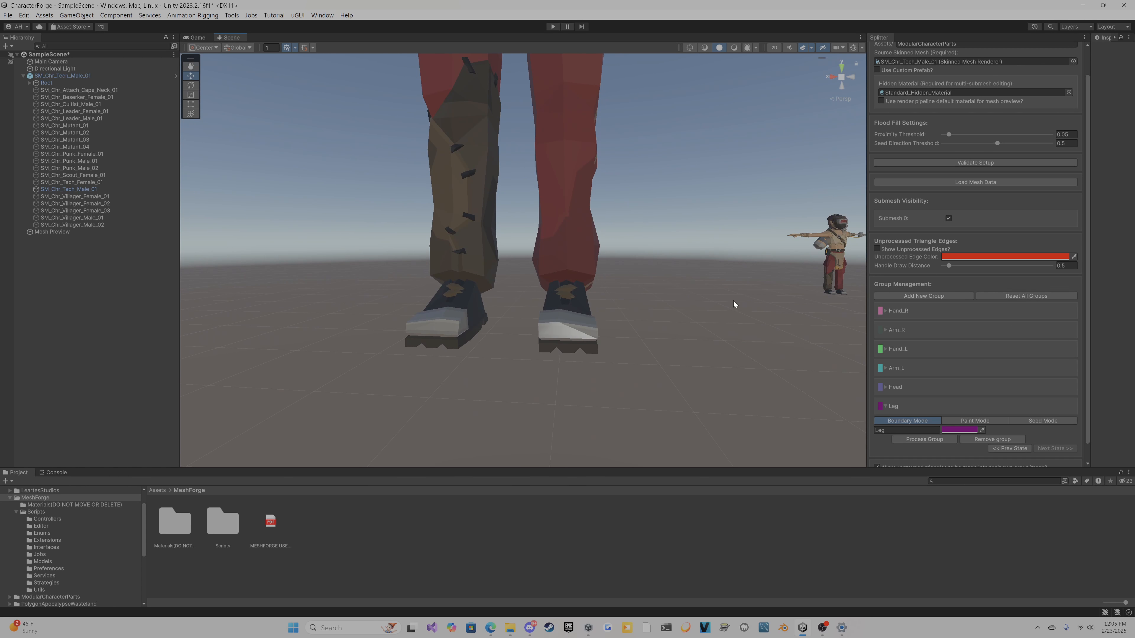
click(1023, 423)
key(a)
right_drag(568, 320, 617, 368)
key(w)
mouse_move(564, 380)
mouse_down()
mouse_move(544, 354)
mouse_move(537, 445)
mouse_up()
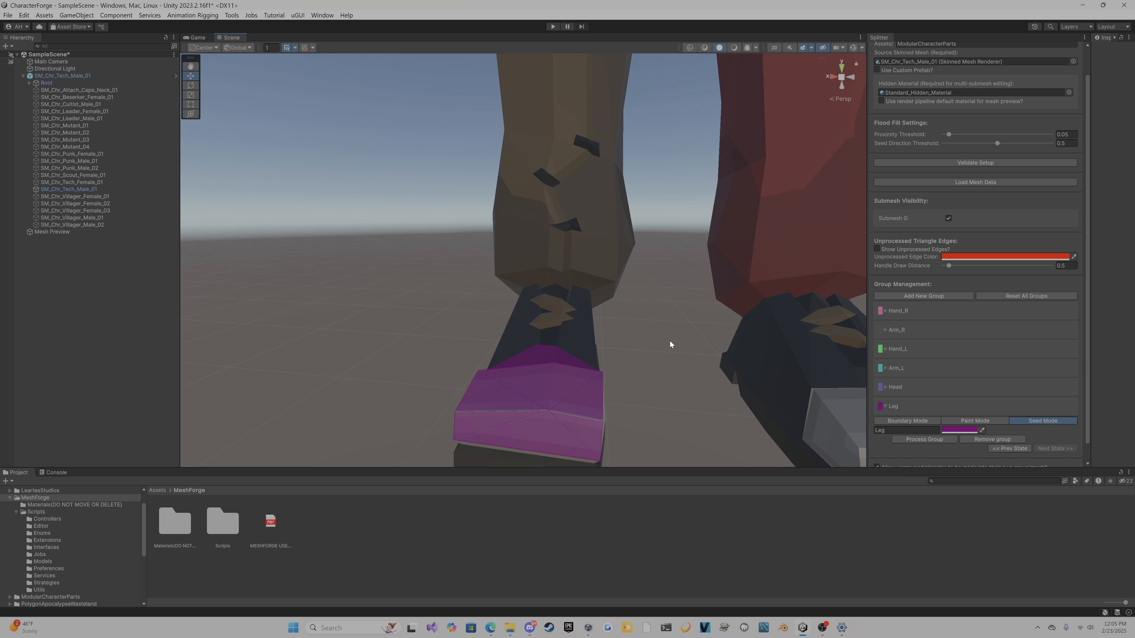
Mark Leg seed triangles on the soles of both shoes
right_drag(670, 341, 678, 160)
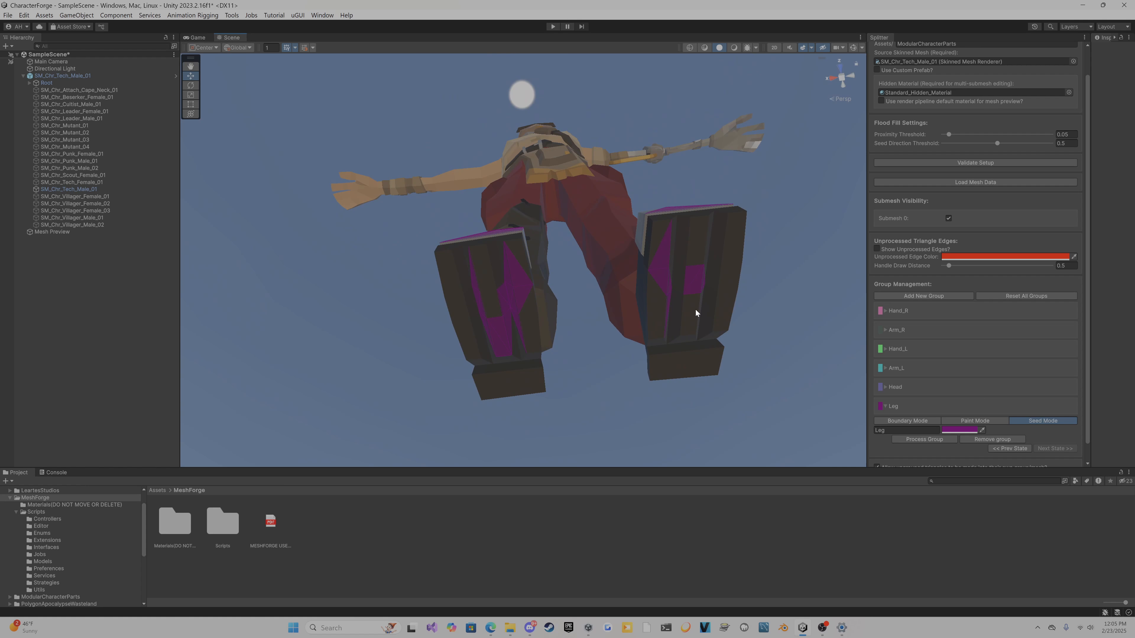
right_drag(674, 345, 234, 619)
click(560, 254)
click(533, 265)
Mark additional Leg seed triangles on both trouser legs, working from behind and from the side
key(s)
key(w)
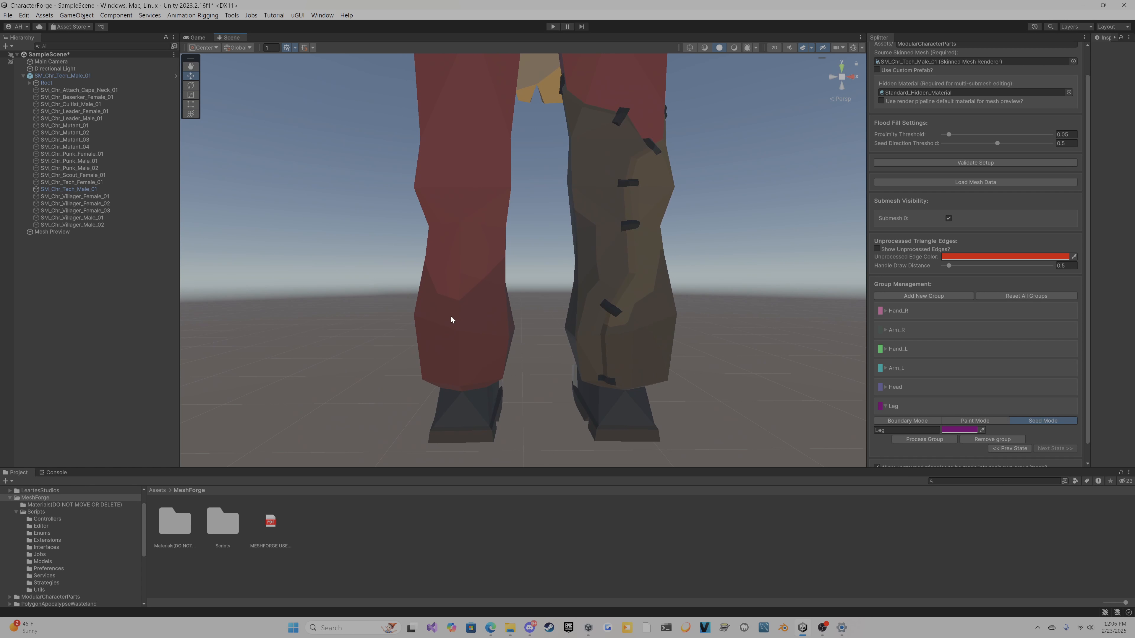
click(636, 323)
right_drag(637, 322, 476, 214)
key(d)
key(a)
right_drag(631, 260, 519, 353)
click(593, 328)
click(672, 382)
right_drag(771, 207, 620, 223)
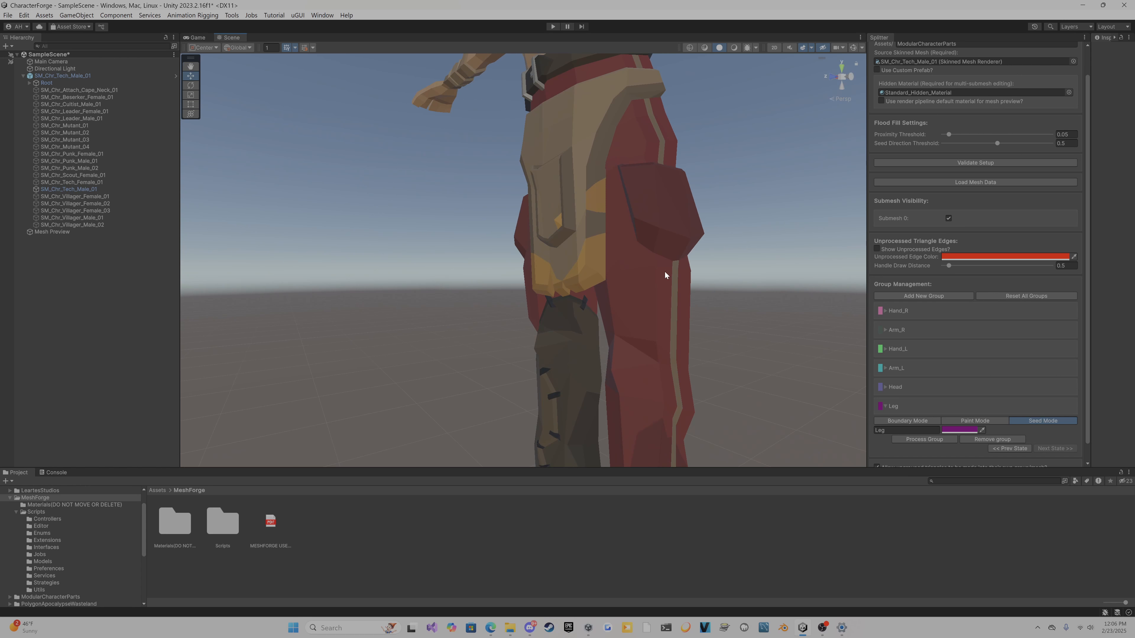
Process the Leg group and raise the Handle Draw Distance to 1.4 to inspect the filled trousers
right_drag(665, 271, 800, 344)
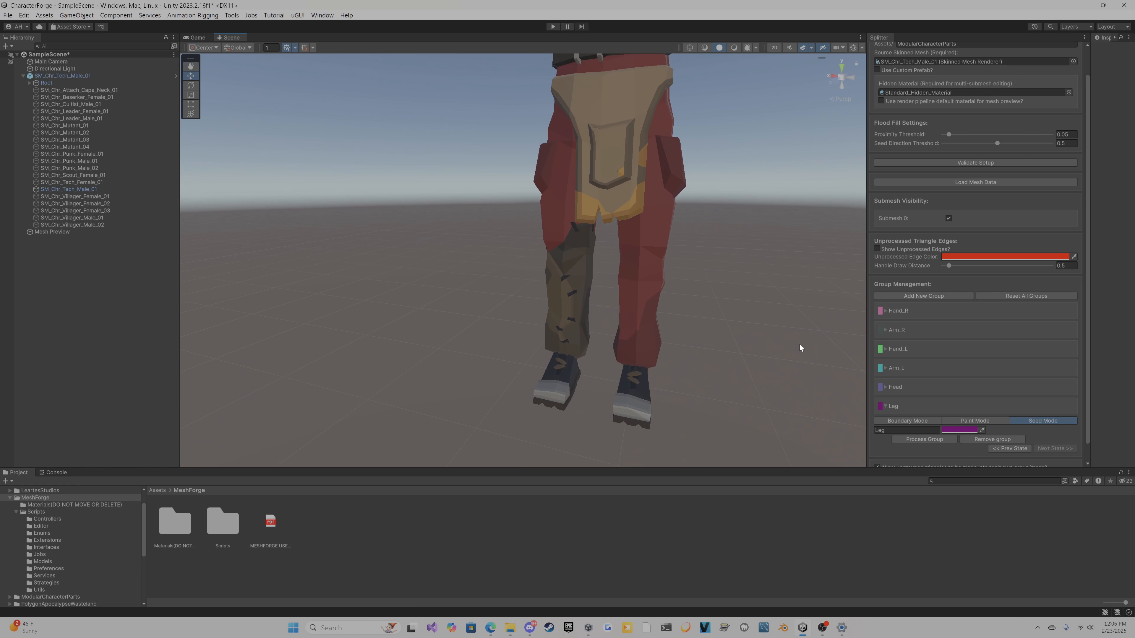
click(954, 439)
right_drag(802, 359, 807, 309)
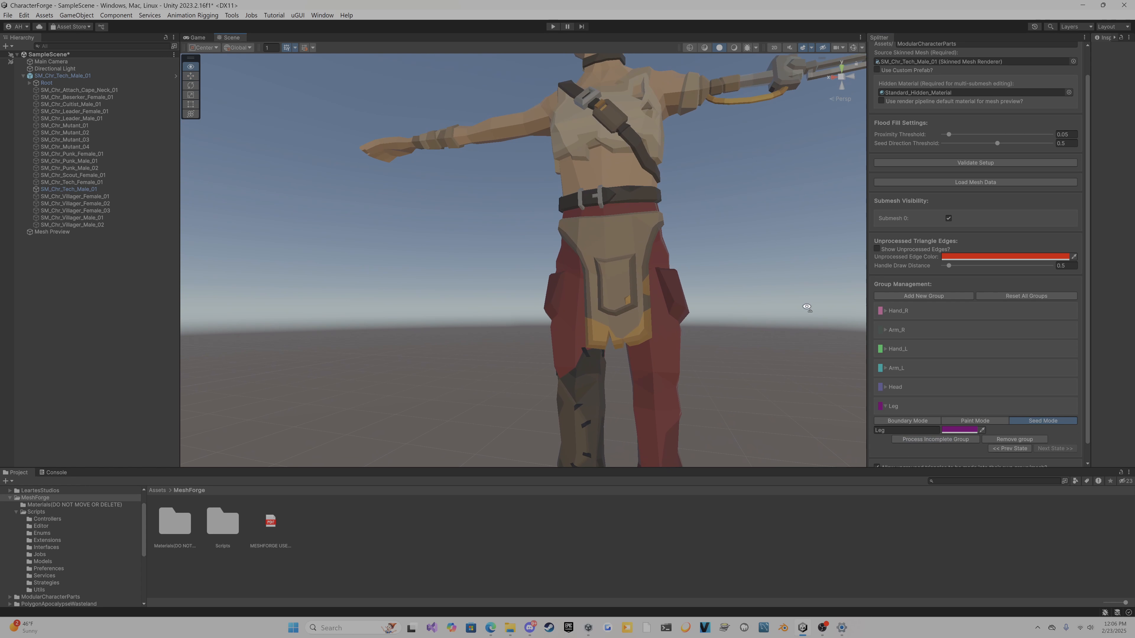
drag(948, 265, 958, 267)
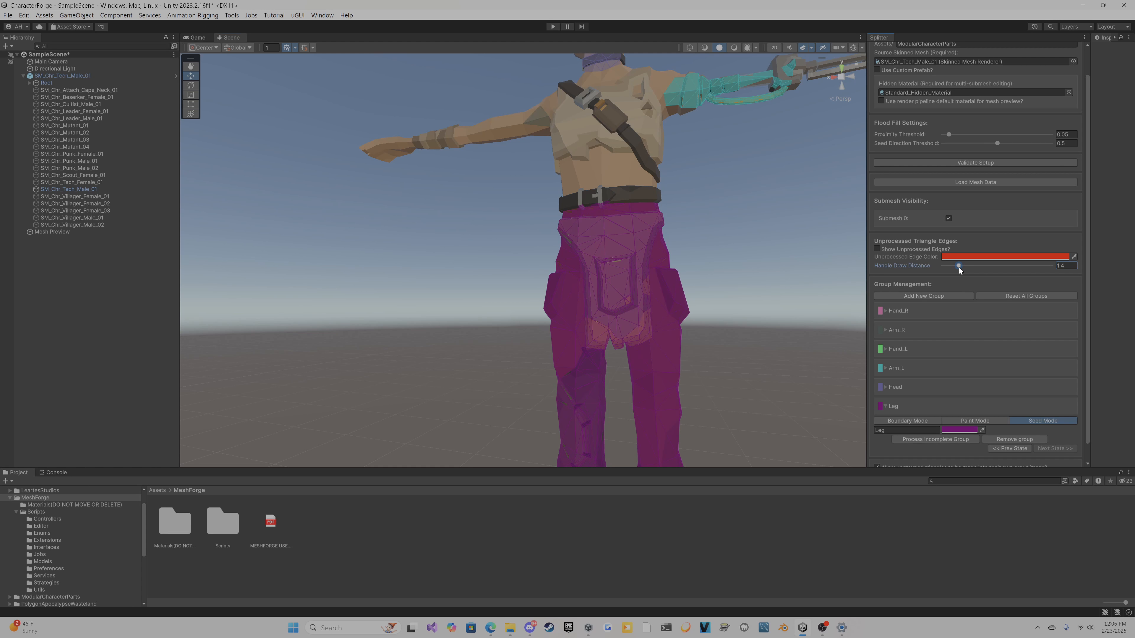
key(w)
right_drag(760, 319, 869, 298)
key(a)
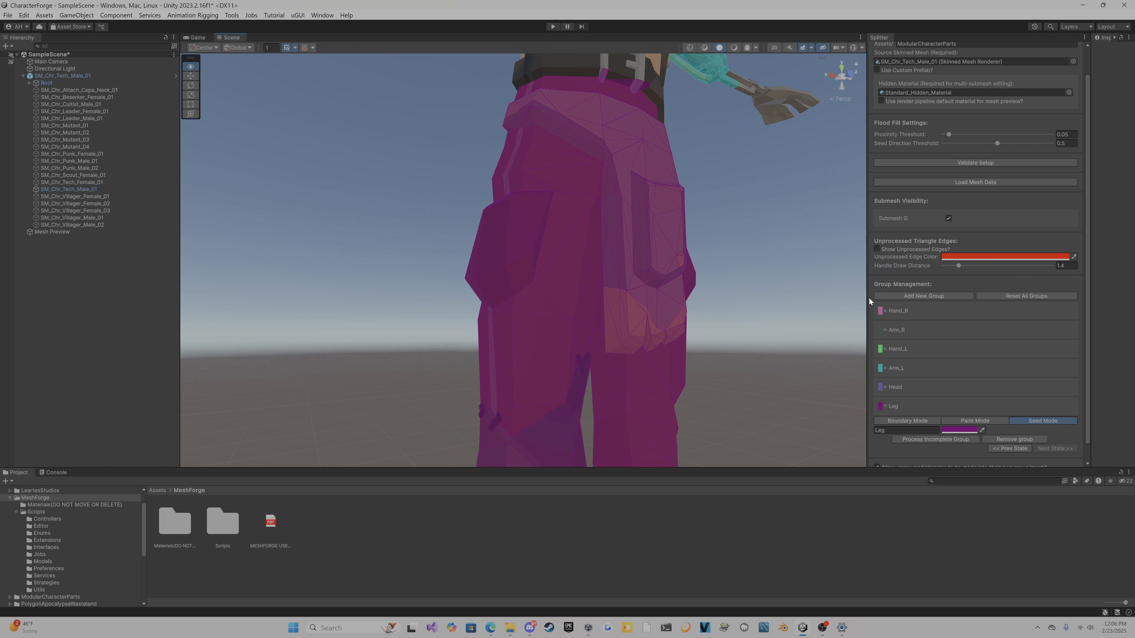
Paint the missed triangles under the crotch into the Leg group in Paint Mode, using the unprocessed-edge display to locate them
click(878, 250)
right_drag(425, 301, 698, 307)
key(a)
key(d)
key(a)
right_drag(798, 292, 601, 151)
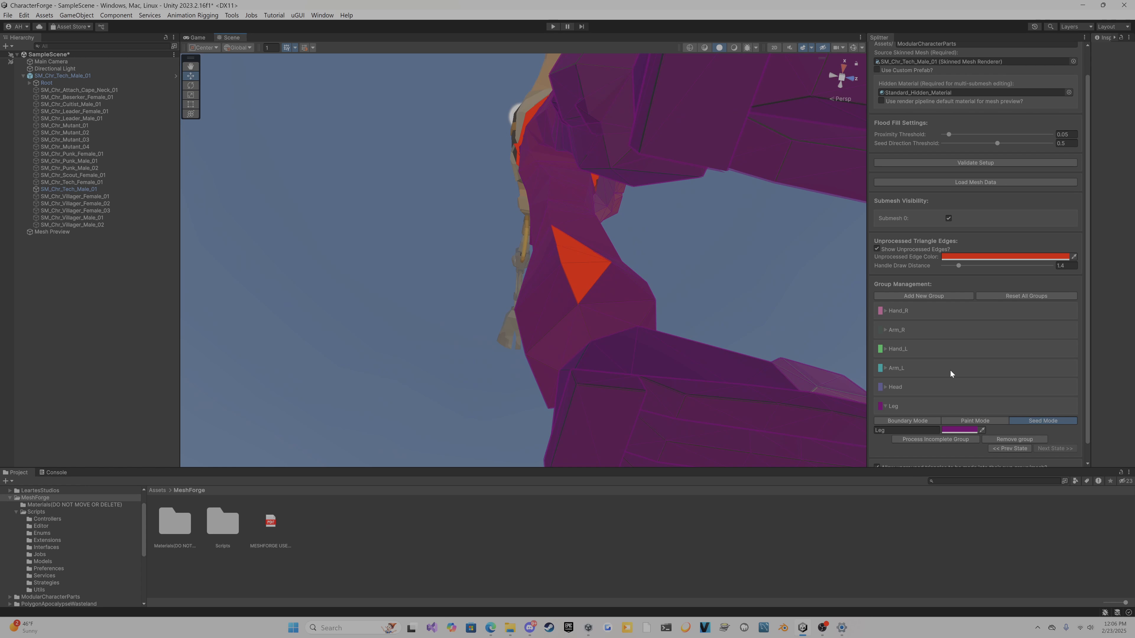
click(954, 419)
mouse_move(775, 251)
right_down()
mouse_move(712, 235)
mouse_move(719, 210)
mouse_move(738, 222)
mouse_move(772, 287)
right_up()
right_drag(702, 225, 738, 220)
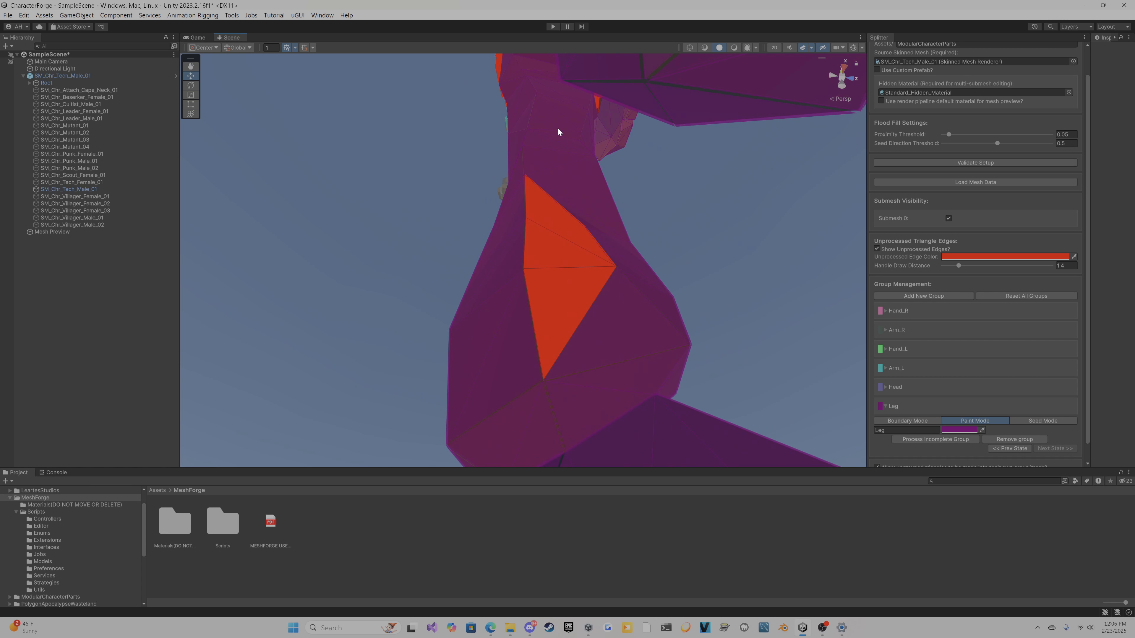
click(892, 252)
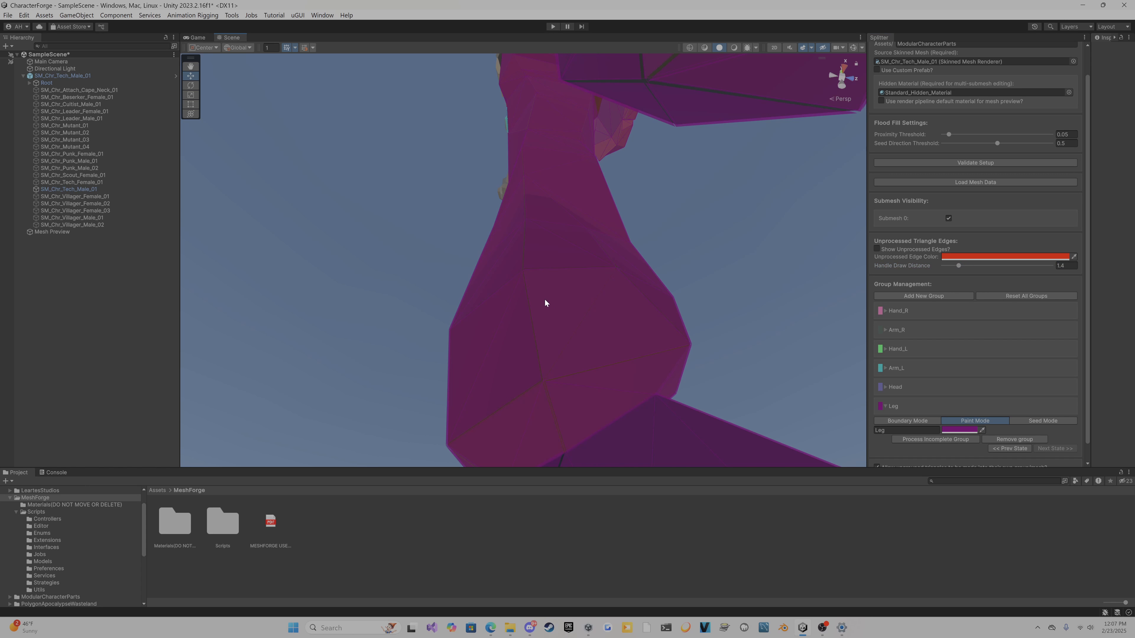
Erase the Leg group paint from the underside of the belt and the belt loop beside the buckle
right_drag(692, 241, 678, 201)
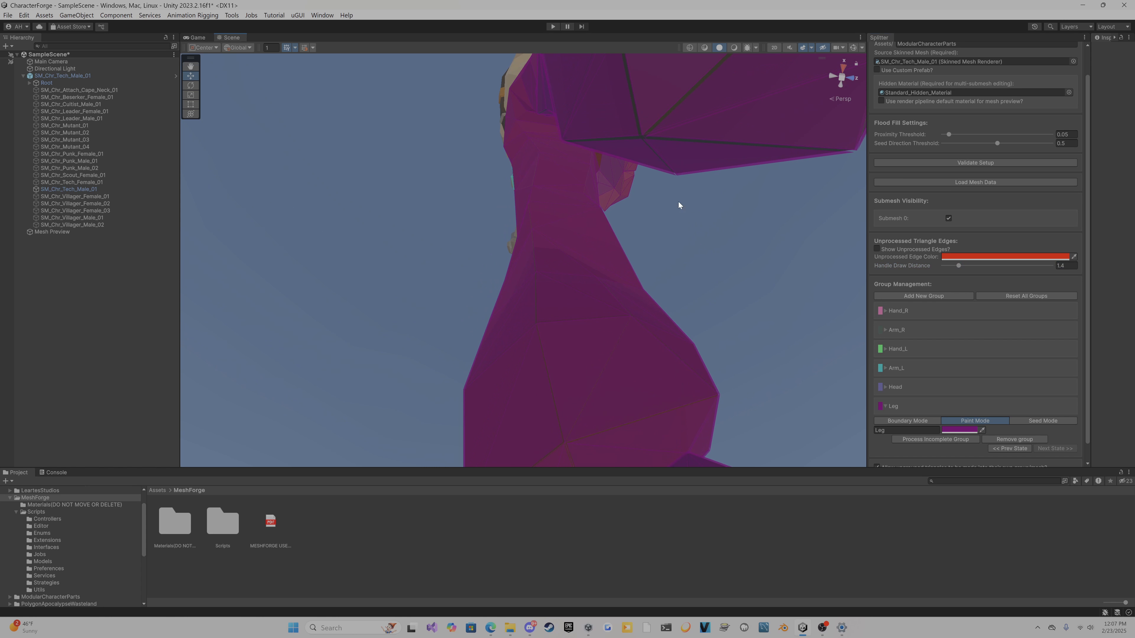
right_drag(719, 271, 772, 218)
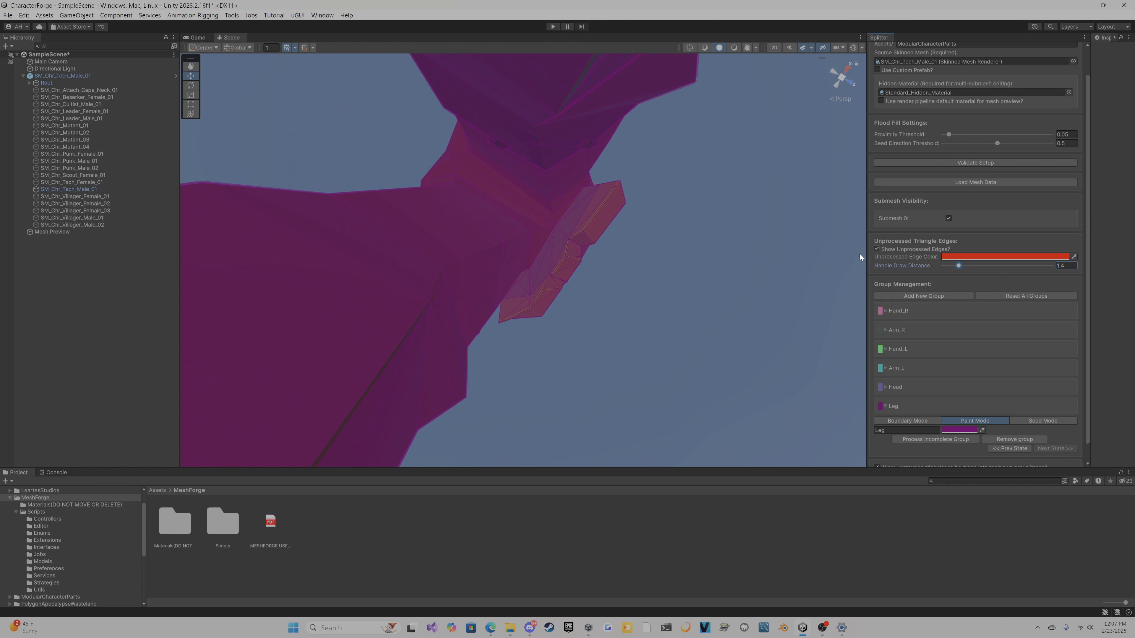
right_drag(717, 302, 404, 431)
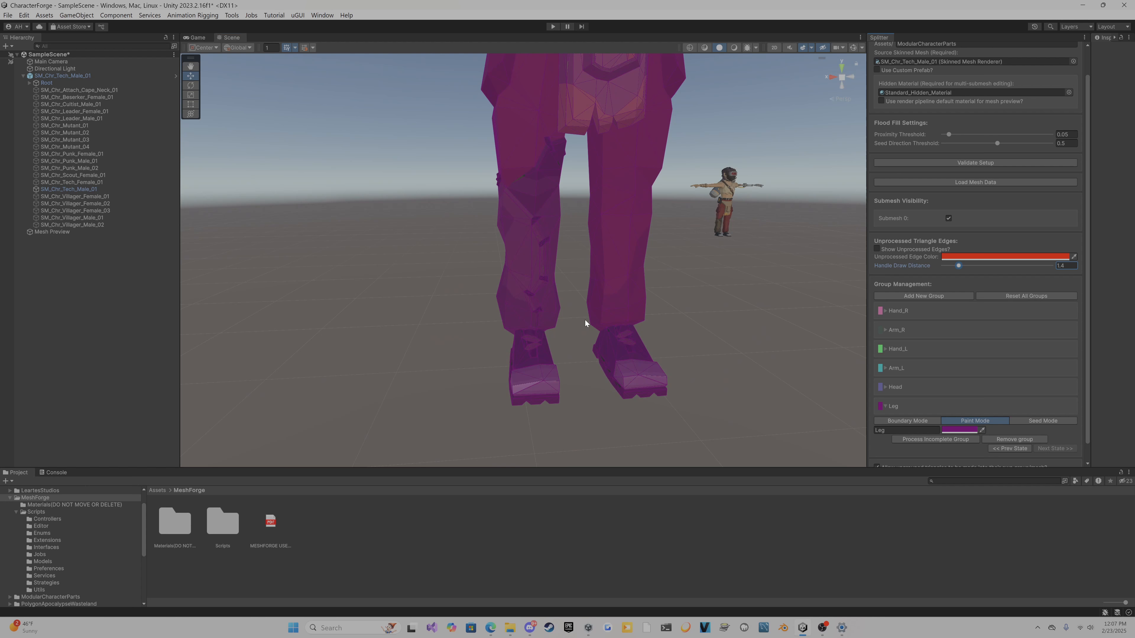
right_drag(585, 323, 599, 260)
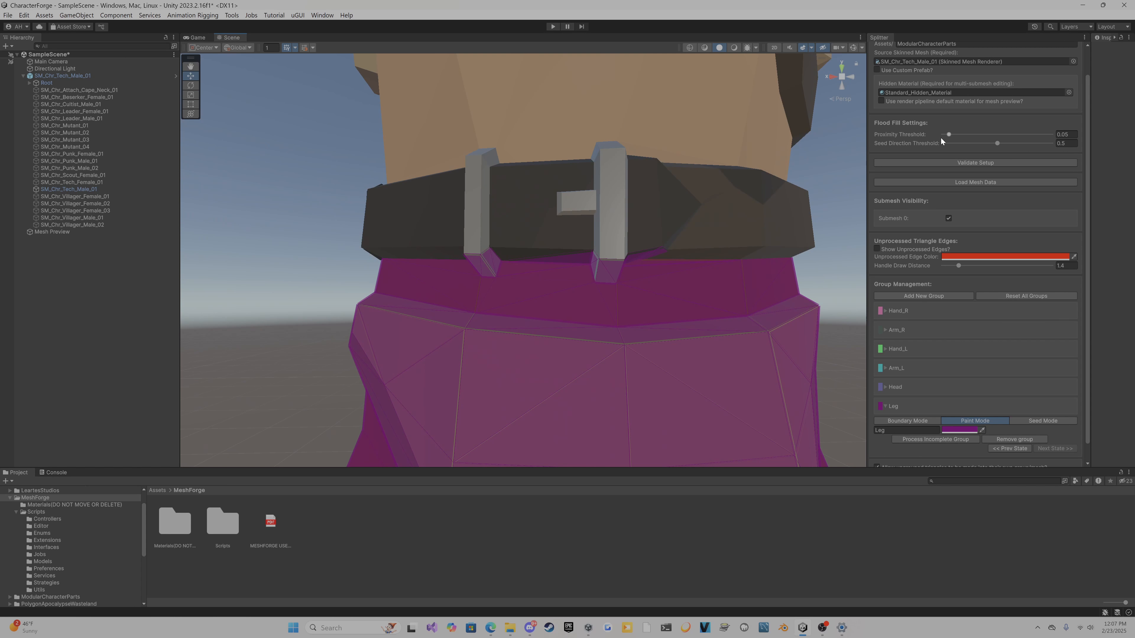
right_drag(825, 163, 1058, 179)
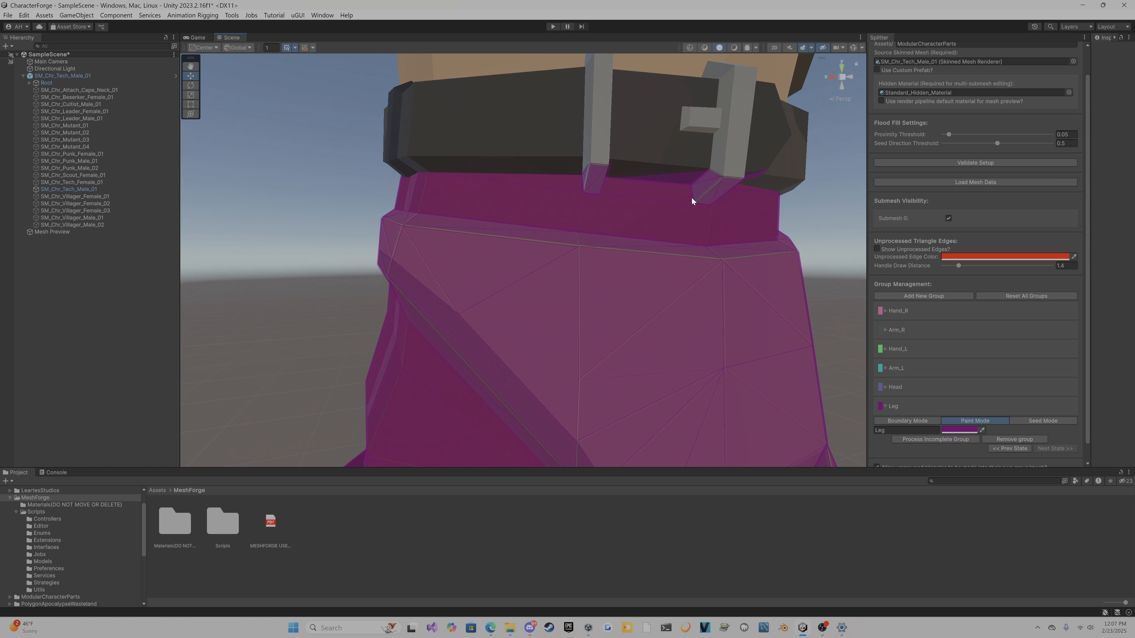
right_drag(814, 182, 782, 132)
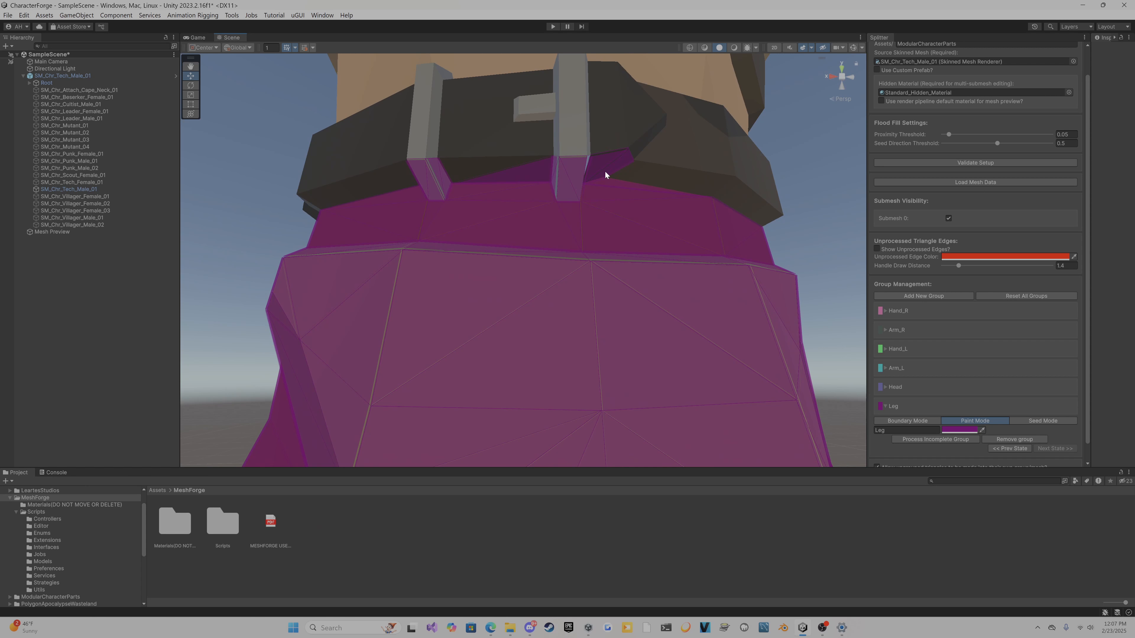
right_drag(771, 159, 806, 141)
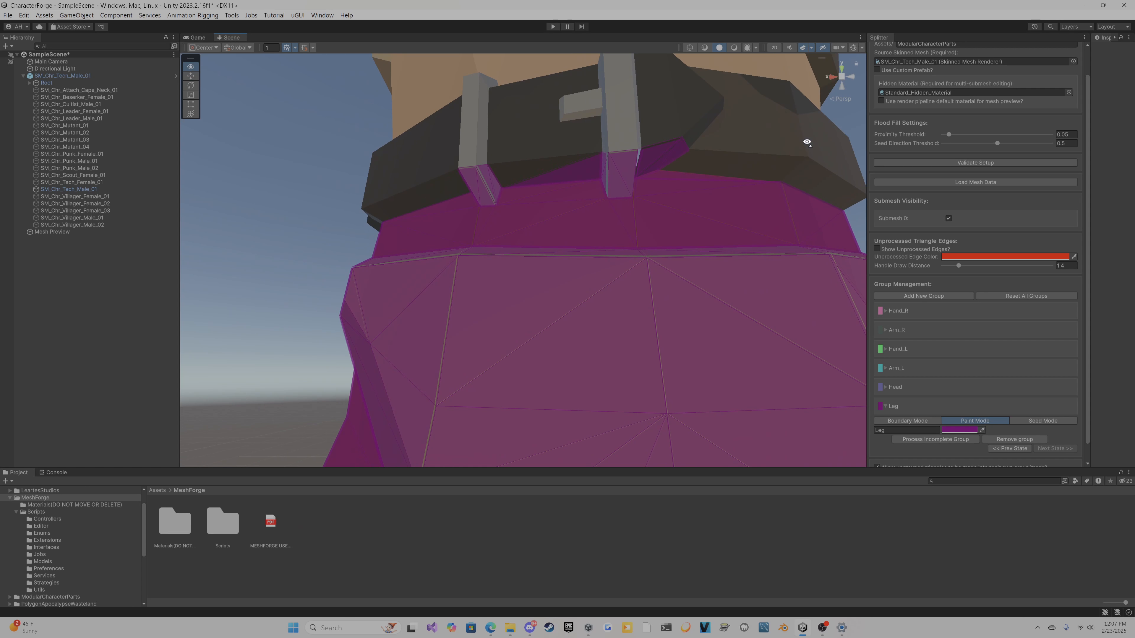
shift+drag(820, 134, 738, 144)
mouse_move(645, 151)
shift+mouse_down()
mouse_move(609, 154)
mouse_move(625, 159)
shift+mouse_up()
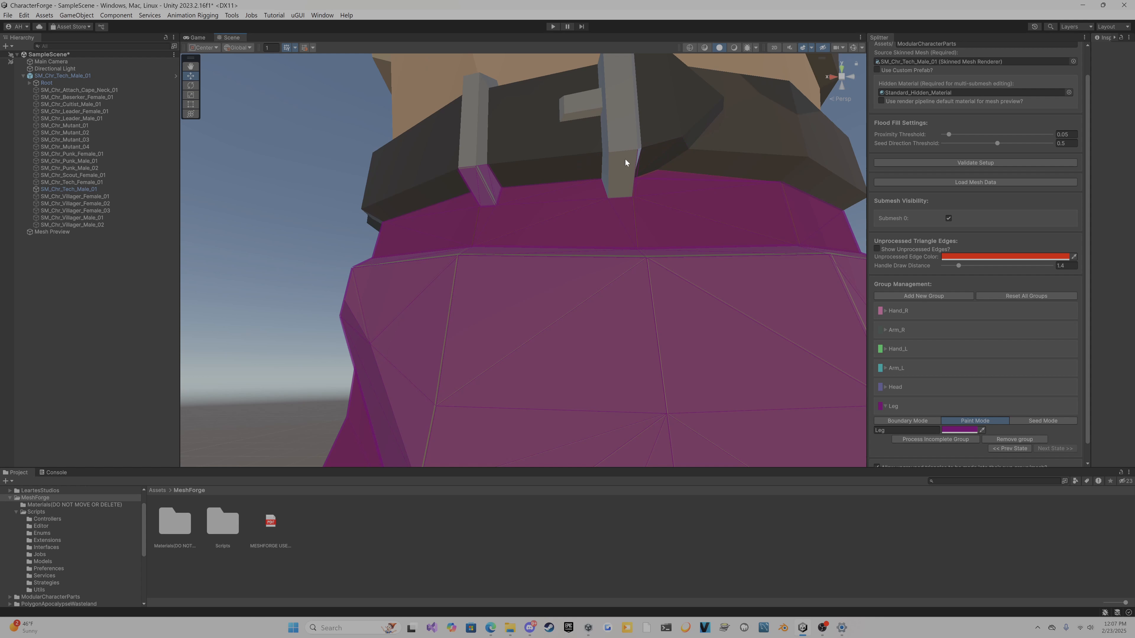
Erase the Leg group paint from the other front belt loop and check both loops from each side
middle_drag(319, 132, 301, 127)
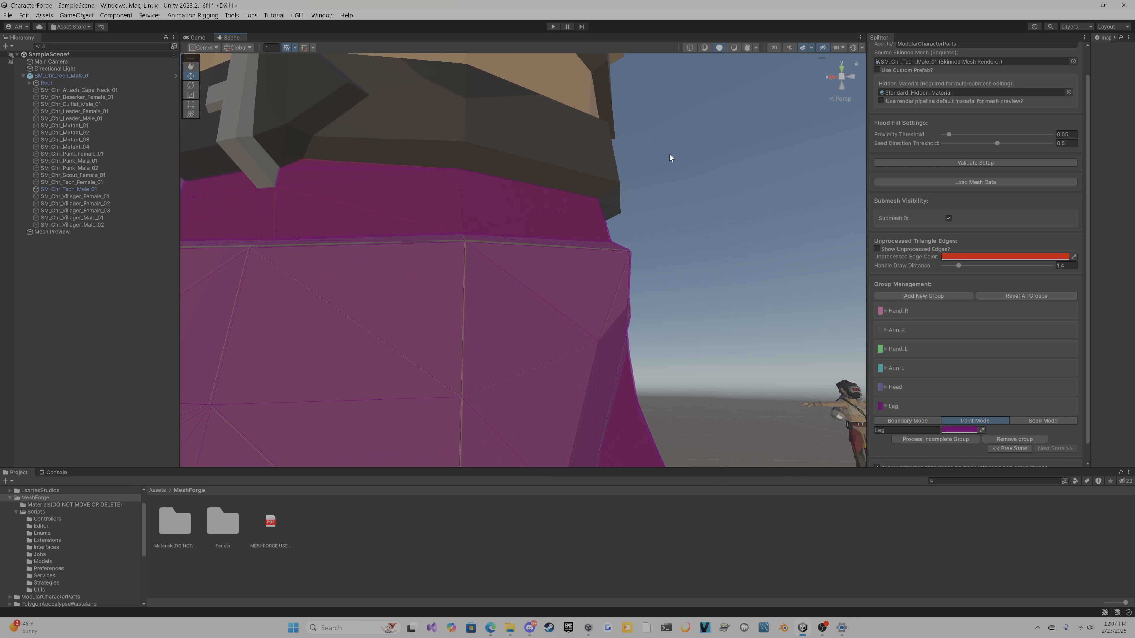
middle_drag(669, 154, 687, 152)
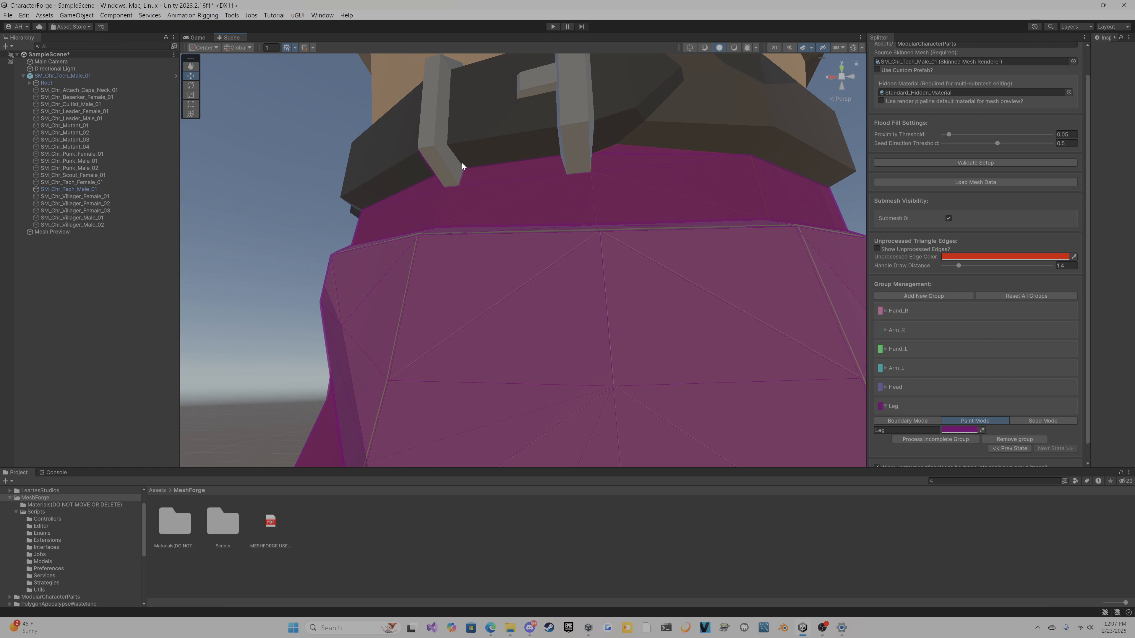
middle_drag(304, 138, 317, 136)
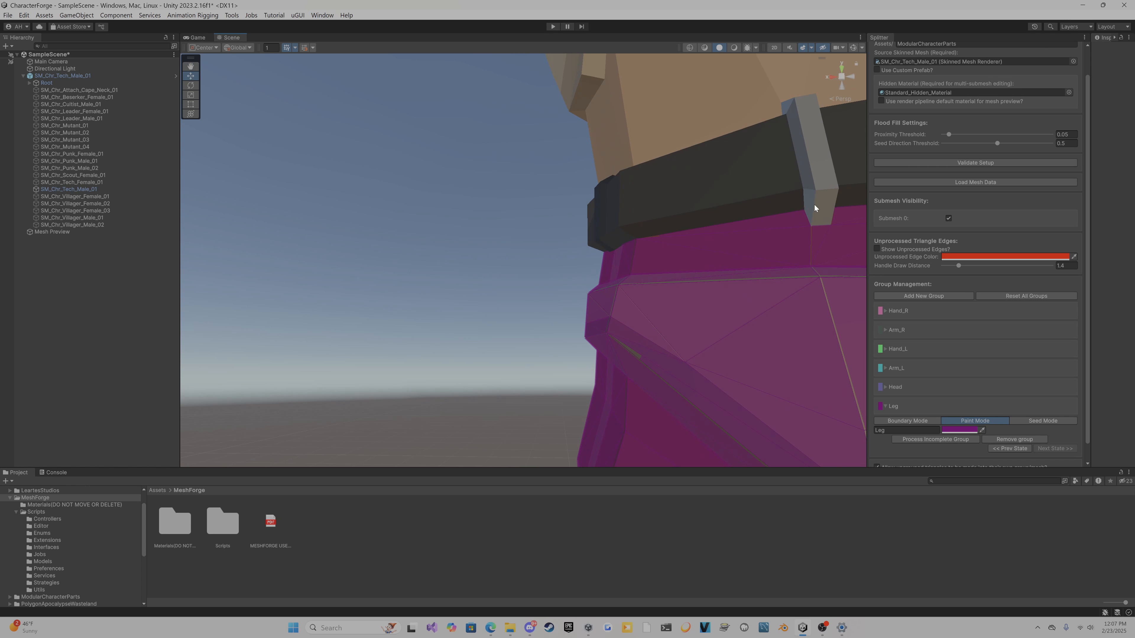
middle_drag(528, 194, 489, 185)
right_drag(491, 187, 559, 202)
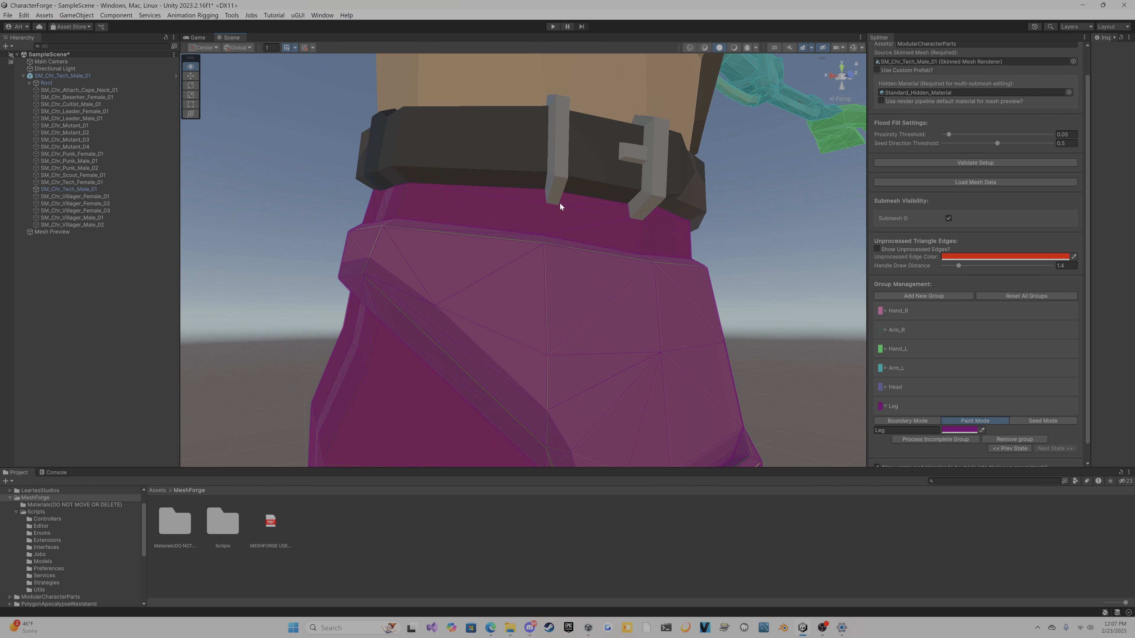
Examine the seam between belt and trousers from inside the mesh and from behind for wrongly assigned triangles
right_drag(754, 191, 853, 181)
key(w)
key(s)
scroll(736, 210, down, 3)
scroll(773, 195, up, 1)
key(w)
scroll(827, 197, down, 2)
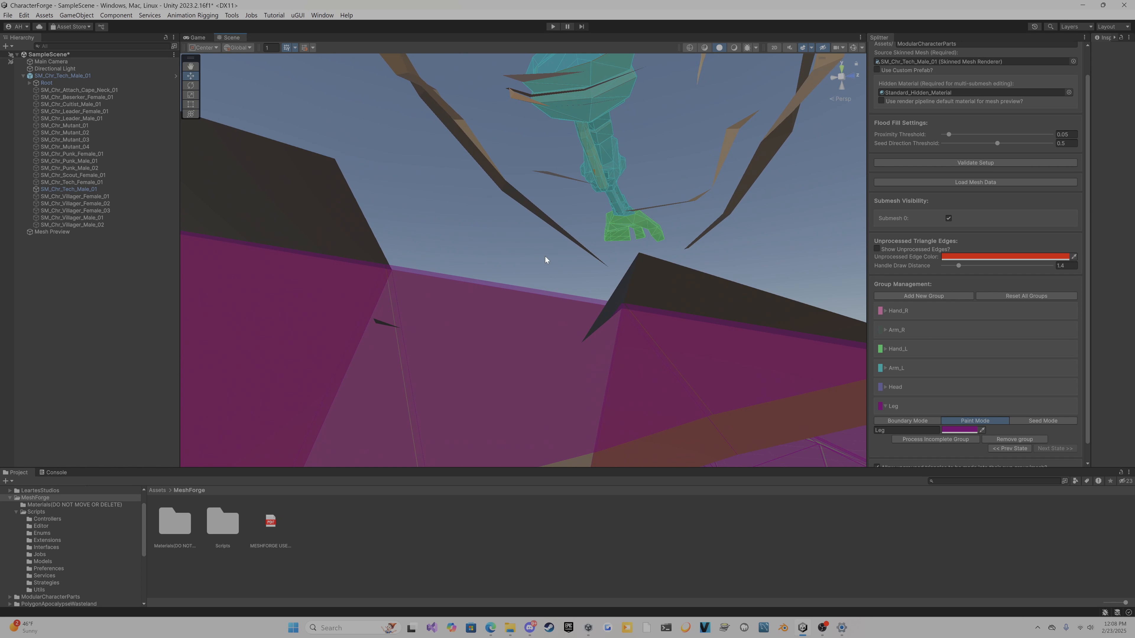
right_drag(489, 233, 485, 205)
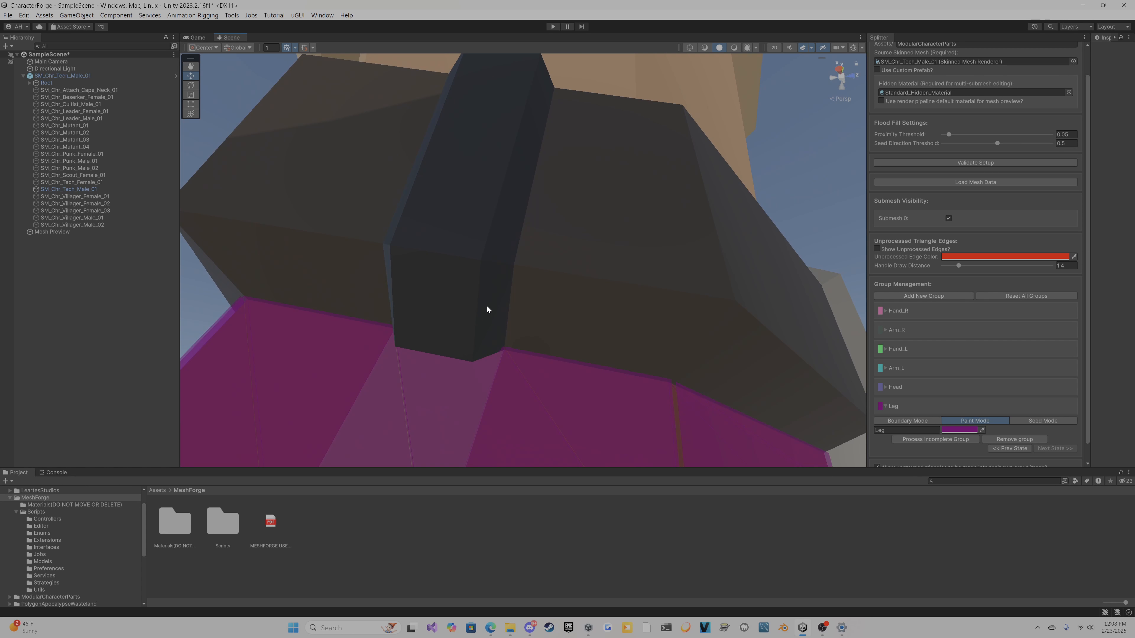
right_drag(793, 155, 621, 229)
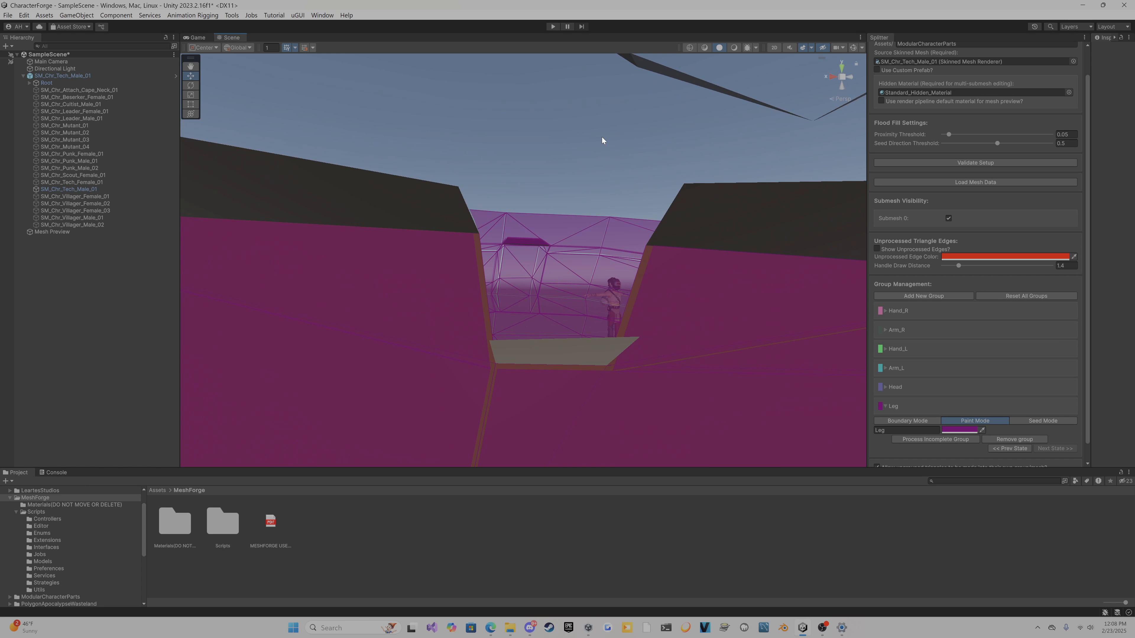
Examine the coloured groups on the whole character and the Leg group's coverage of the trousers and apron
right_drag(536, 113, 554, 204)
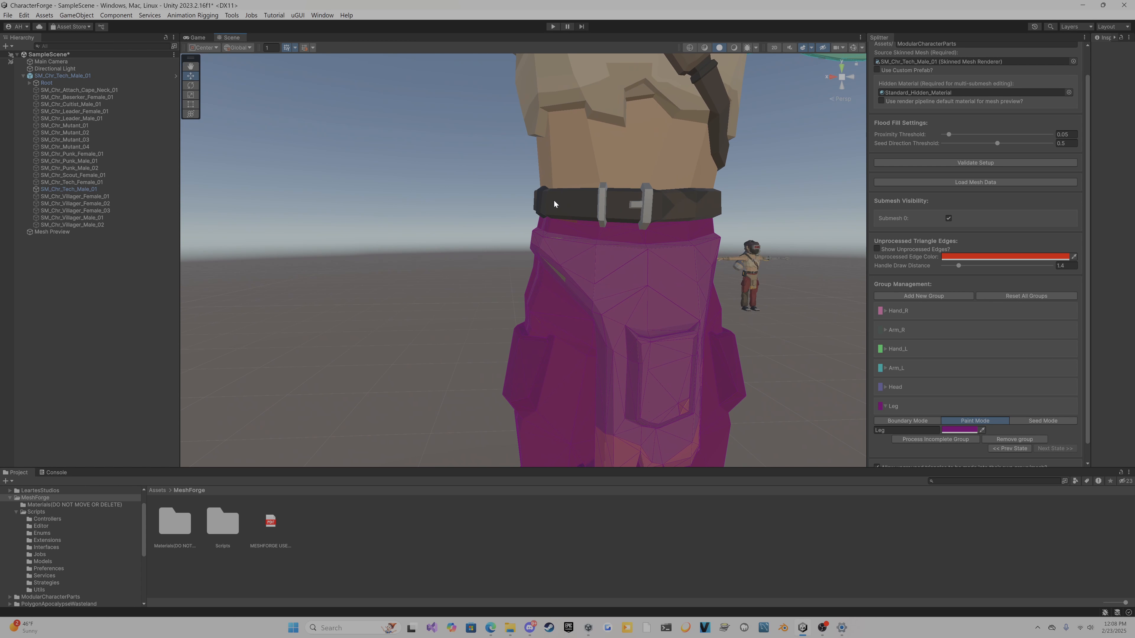
right_drag(416, 173, 454, 199)
scroll(456, 224, down, 3)
key(w)
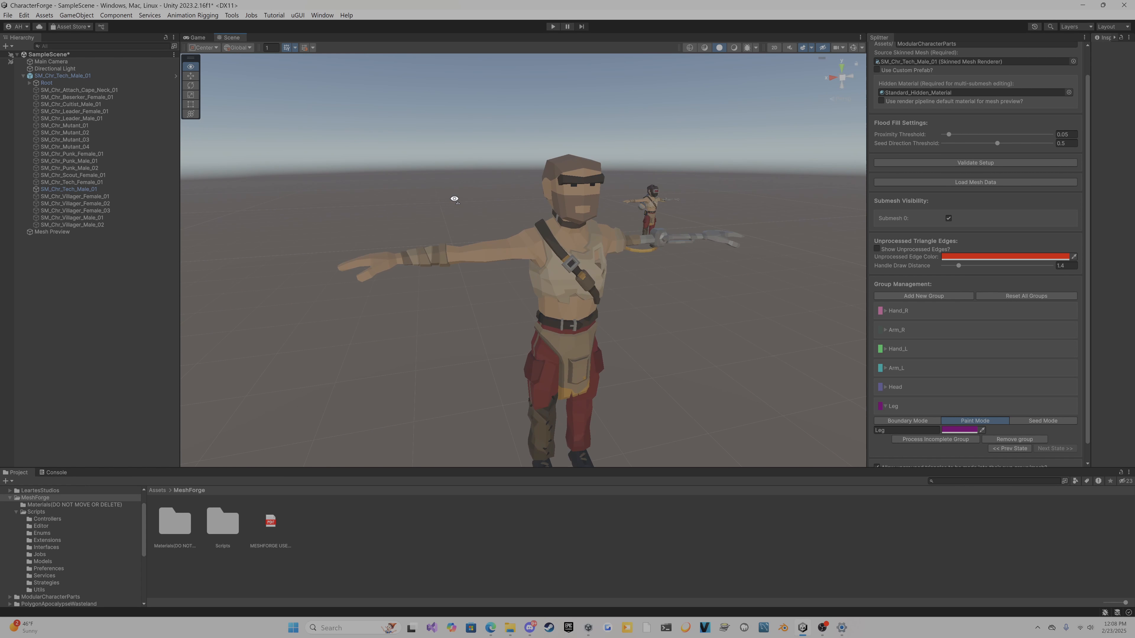
scroll(895, 429, down, 2)
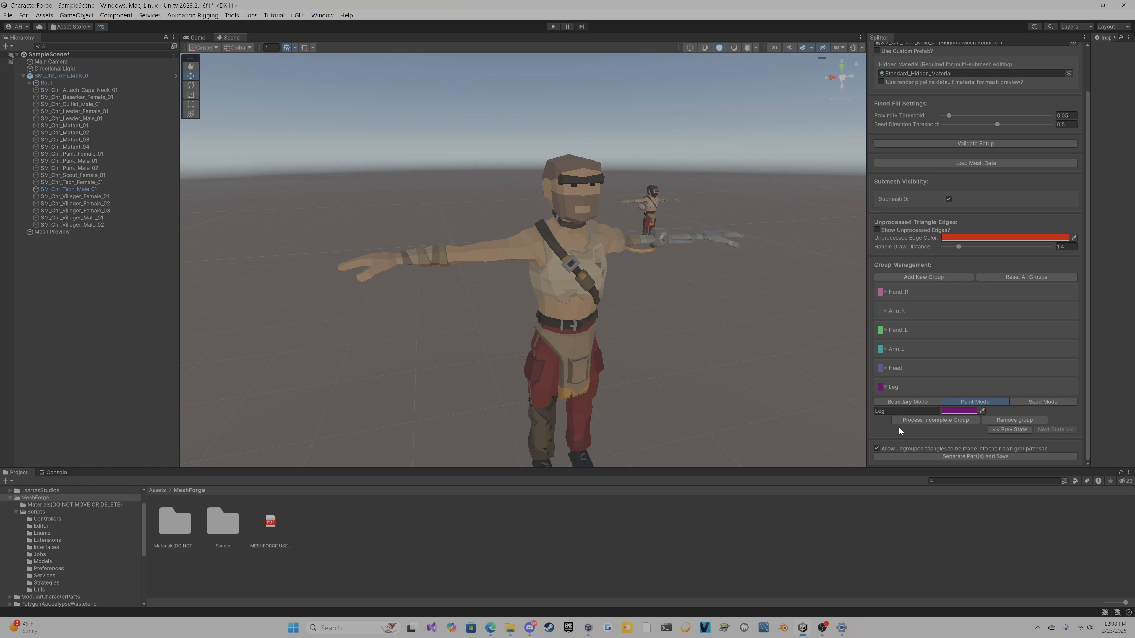
right_drag(711, 318, 703, 314)
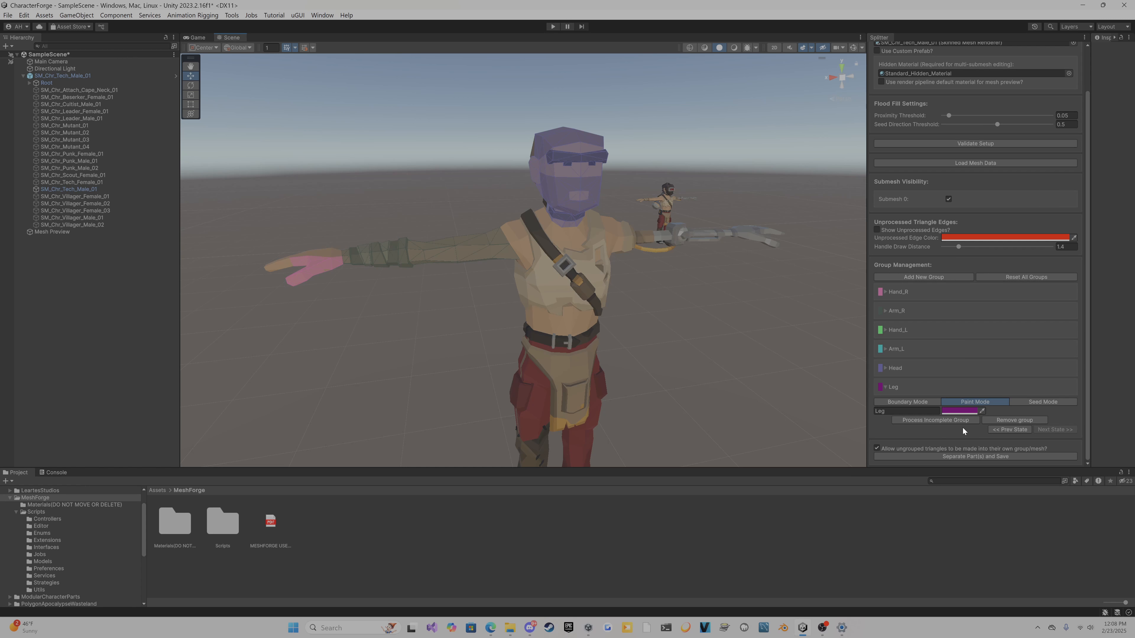
right_drag(762, 322, 782, 383)
key(w)
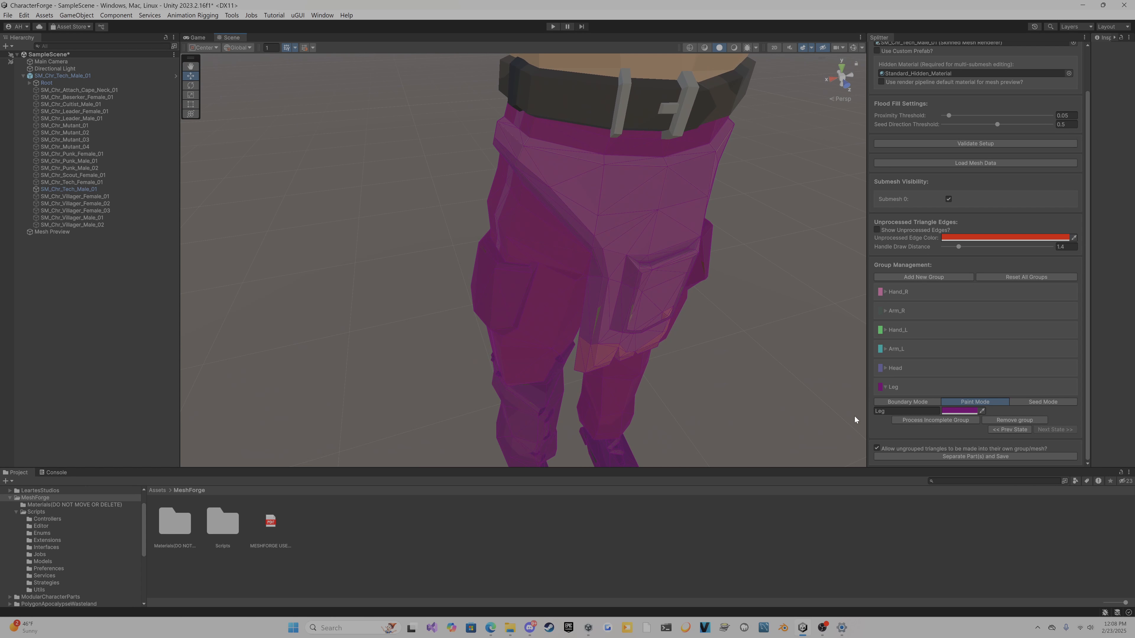
key(s)
right_drag(764, 294, 797, 334)
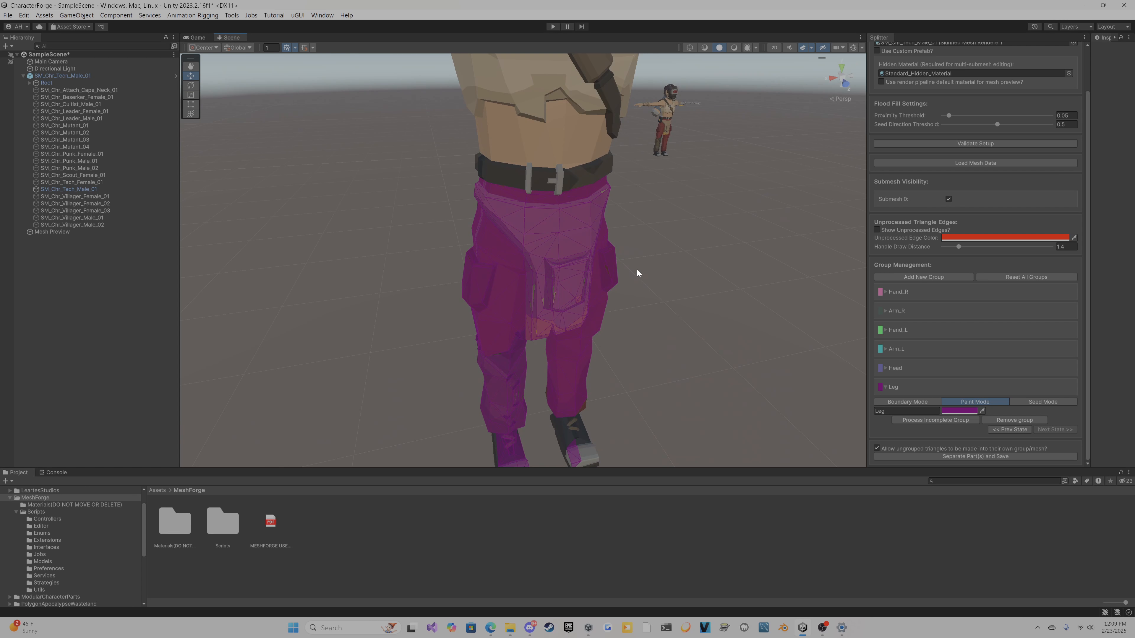
right_drag(641, 273, 586, 263)
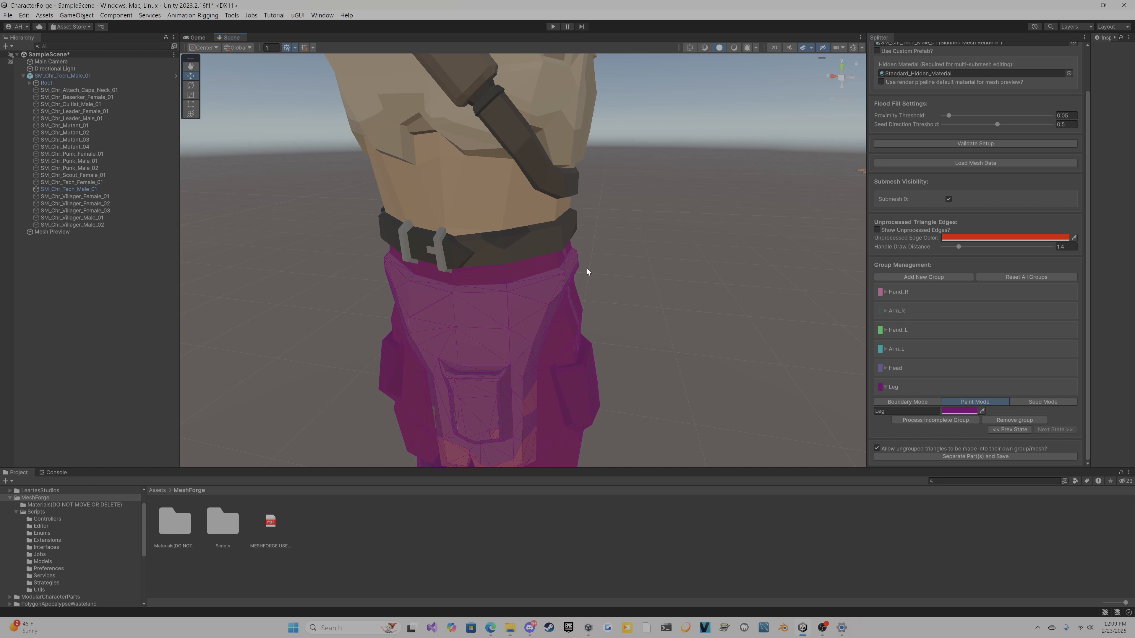
right_drag(578, 266, 670, 258)
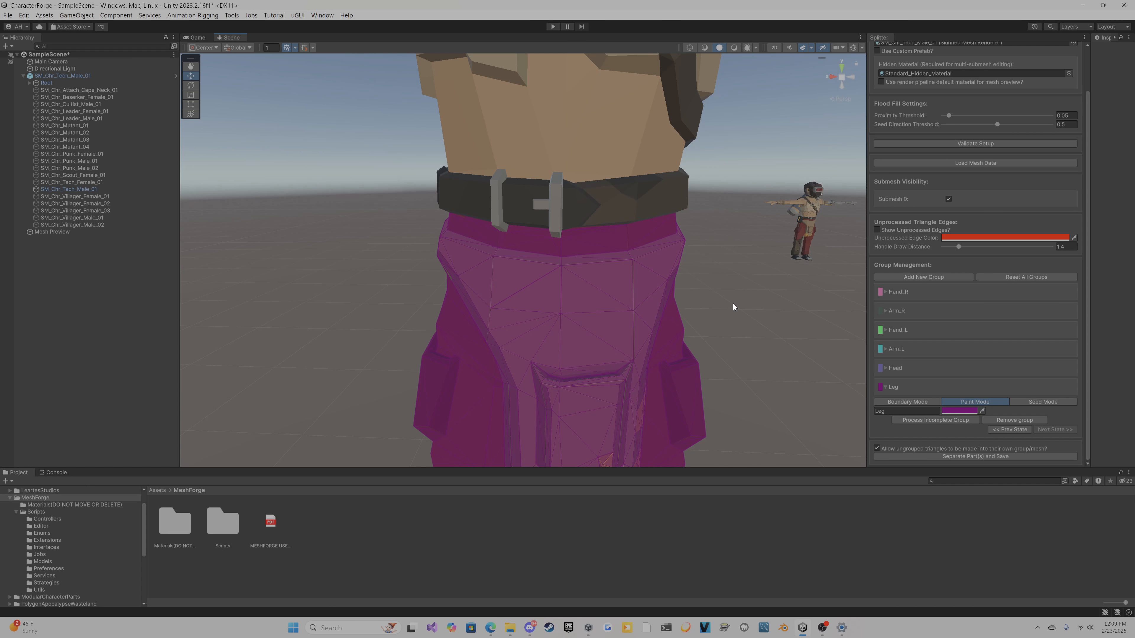
right_drag(737, 286, 481, 257)
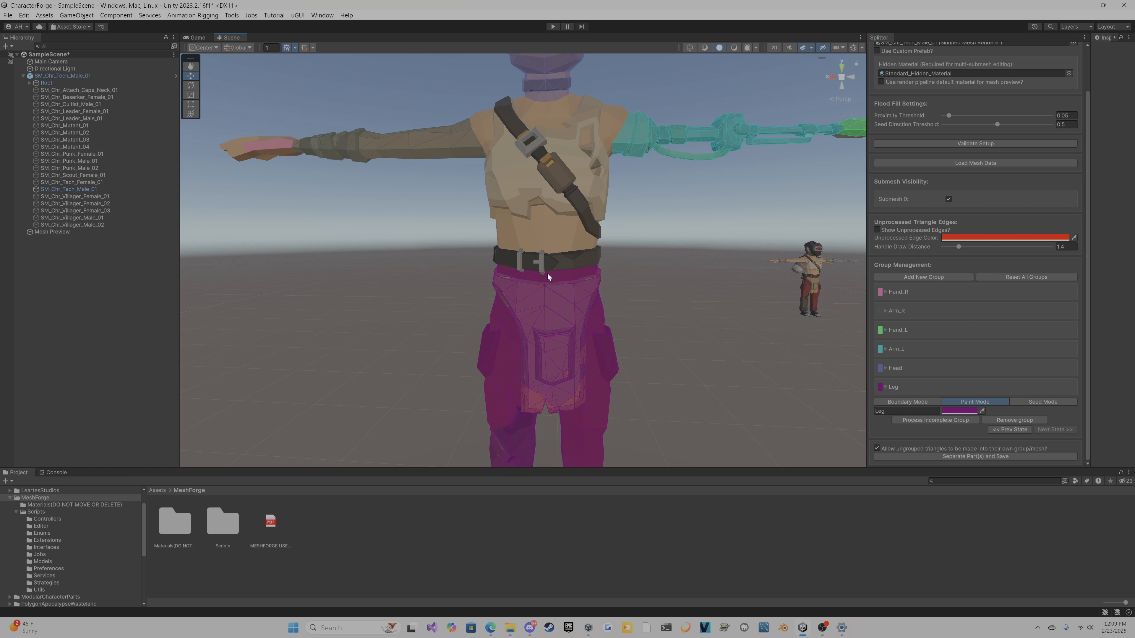
alt+drag(442, 220, 423, 201)
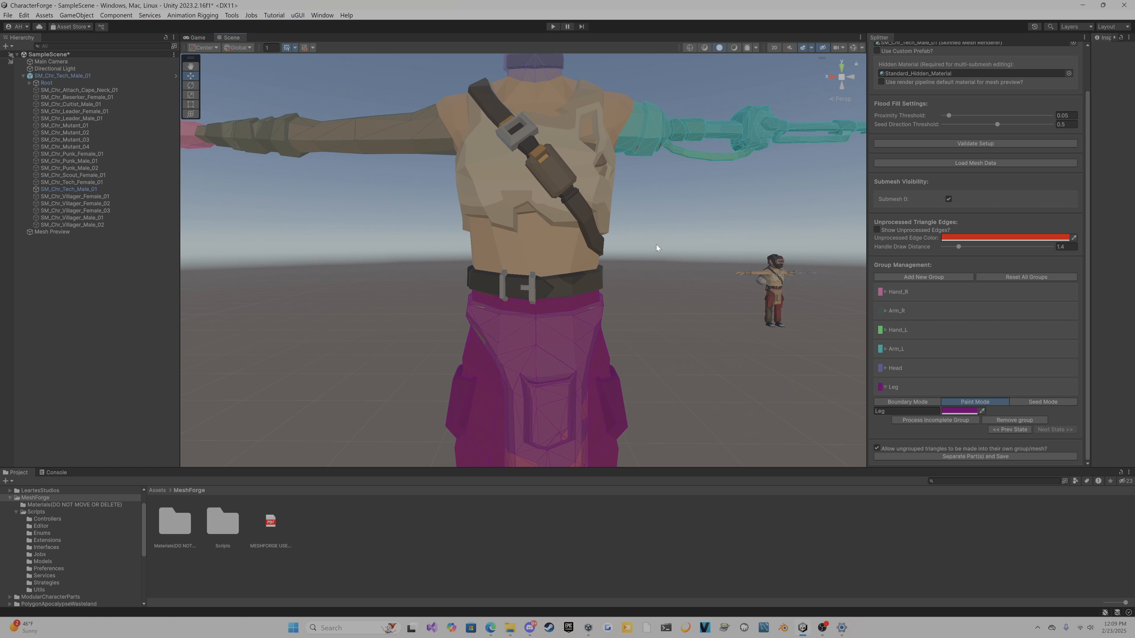
alt+drag(647, 229, 637, 269)
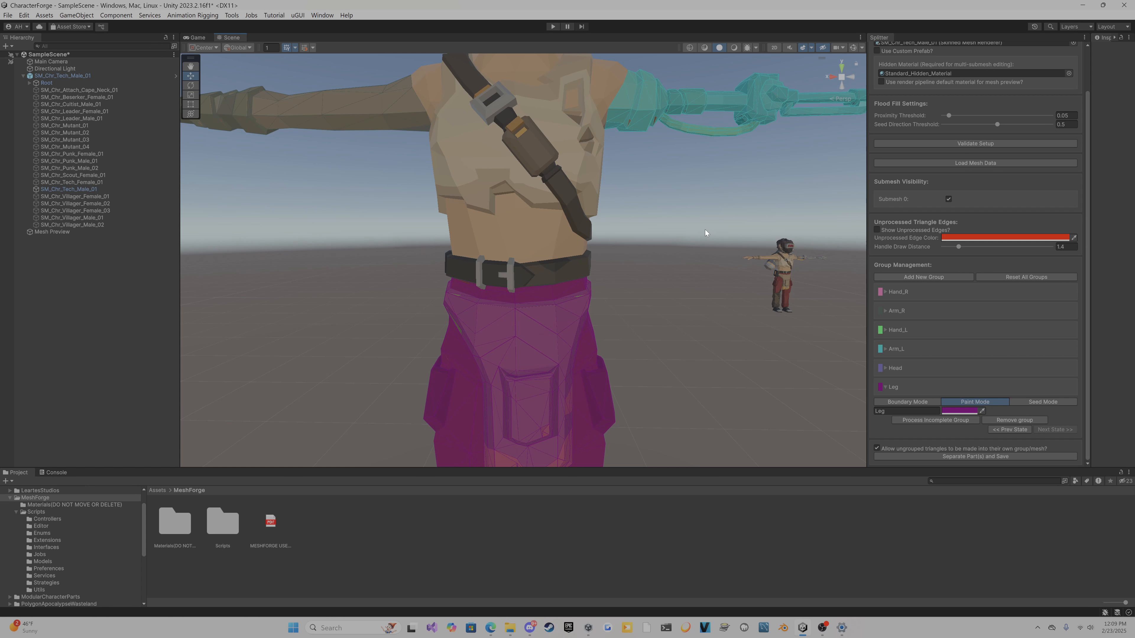
alt+drag(704, 237, 698, 247)
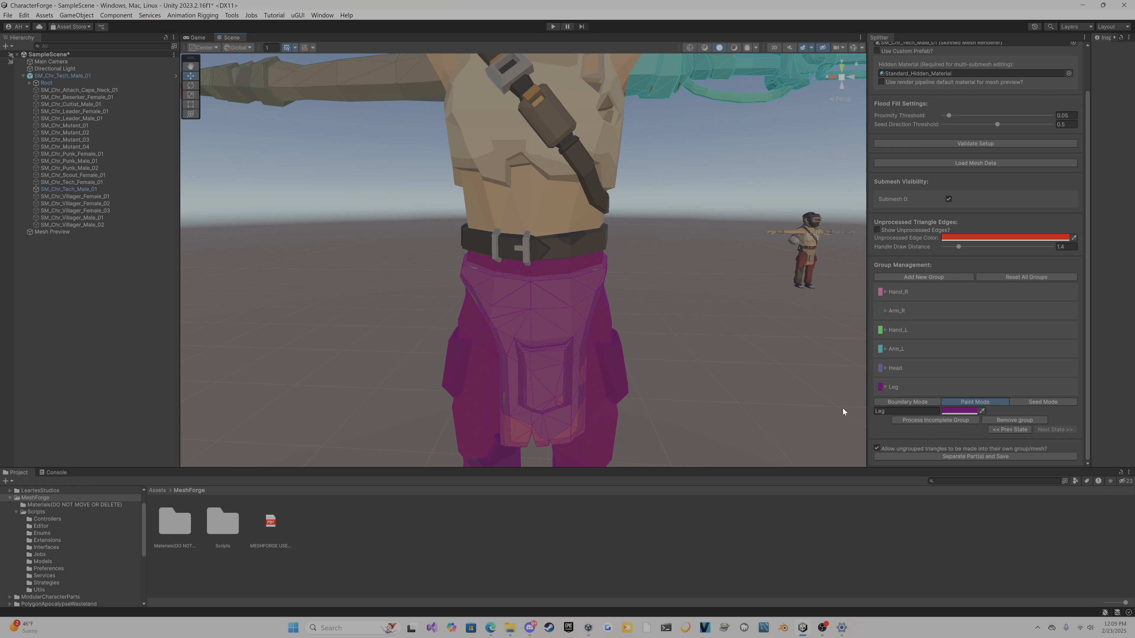
alt+drag(727, 261, 715, 262)
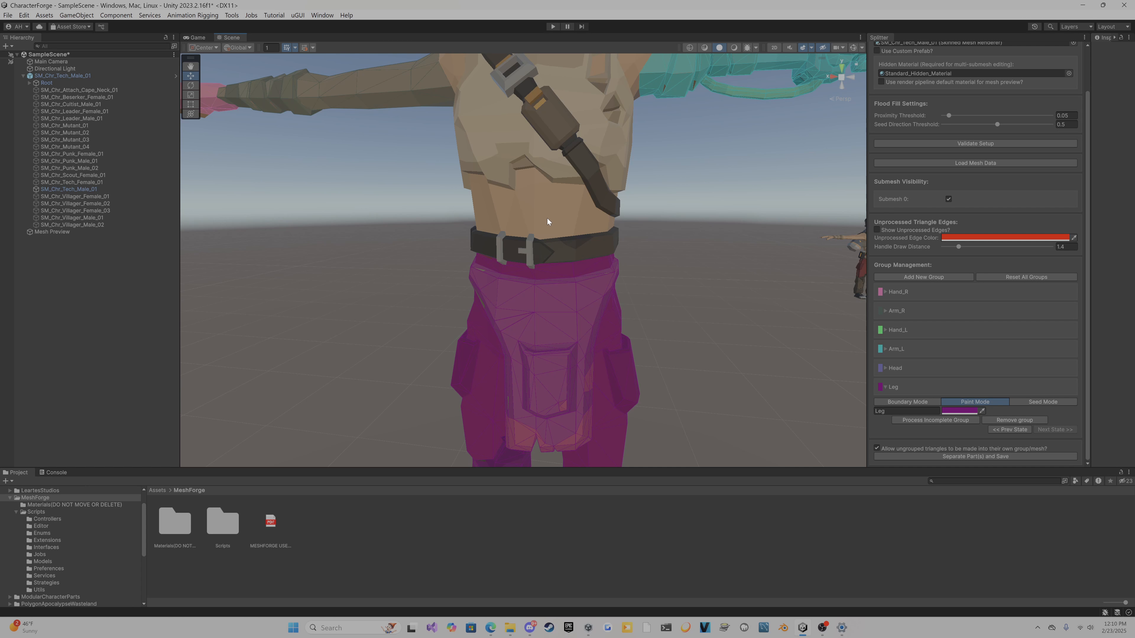
scroll(574, 205, down, 5)
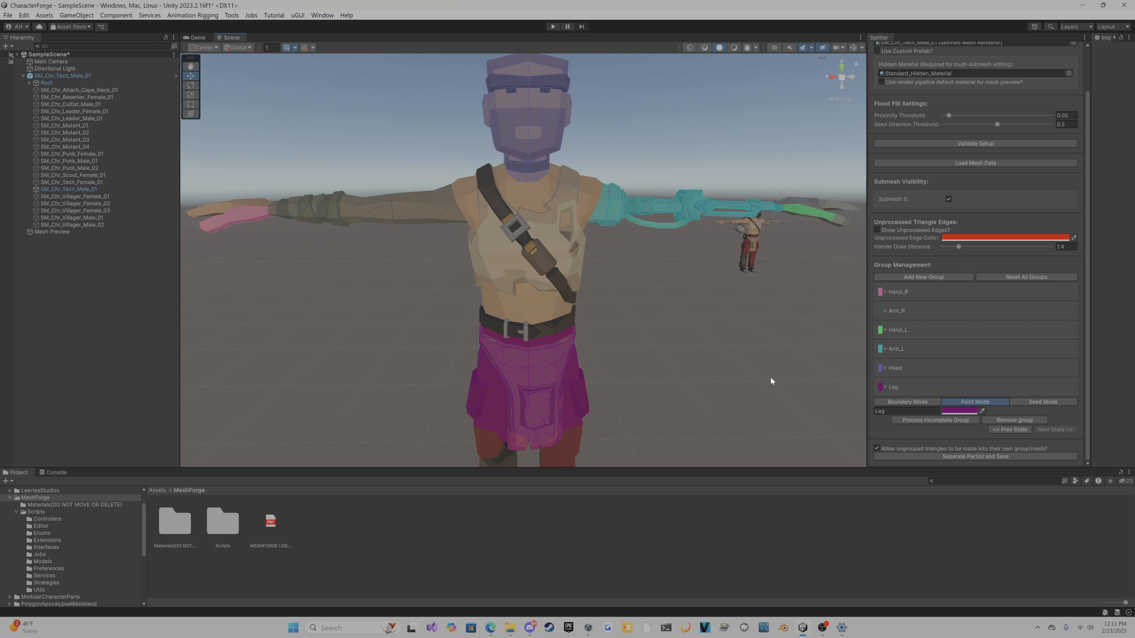
scroll(712, 332, down, 3)
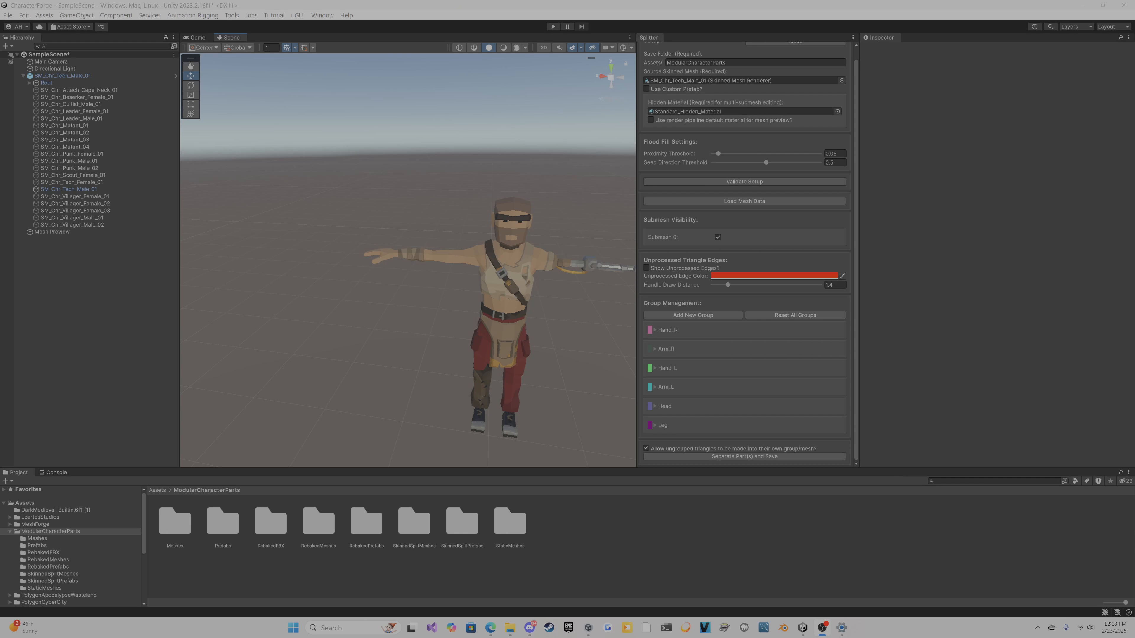
Open the SkinnedSplitPrefabs folder under ModularCharacterParts and select the SM_Chr_Tech_Male_01 prefab
right_drag(244, 361, 319, 339)
key(w)
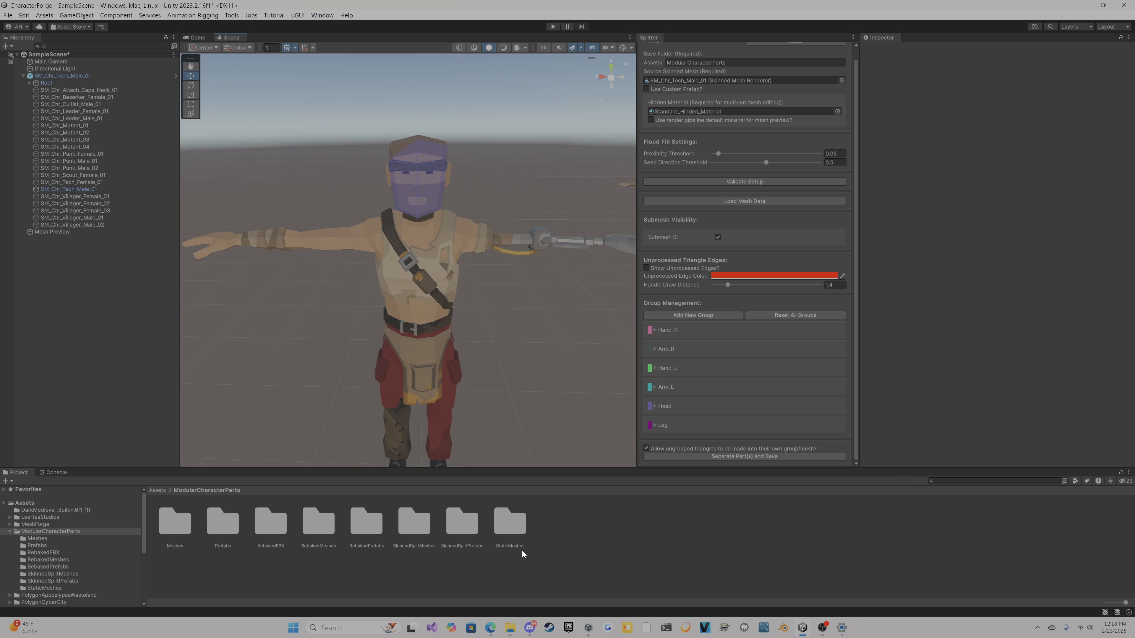
double_click(476, 552)
click(65, 531)
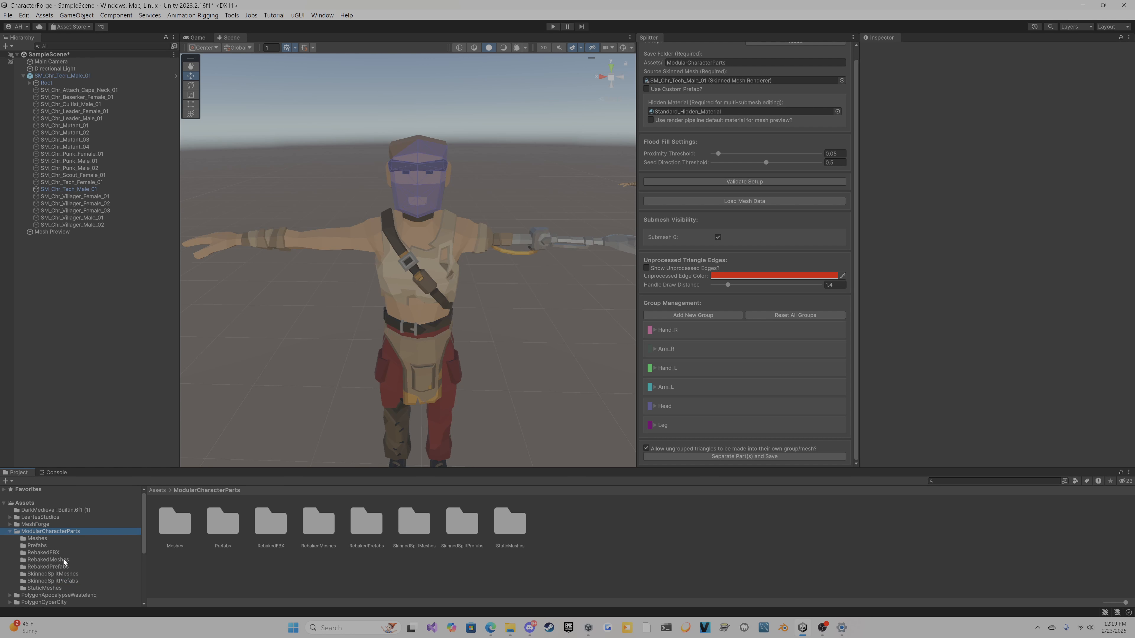
click(57, 574)
click(55, 581)
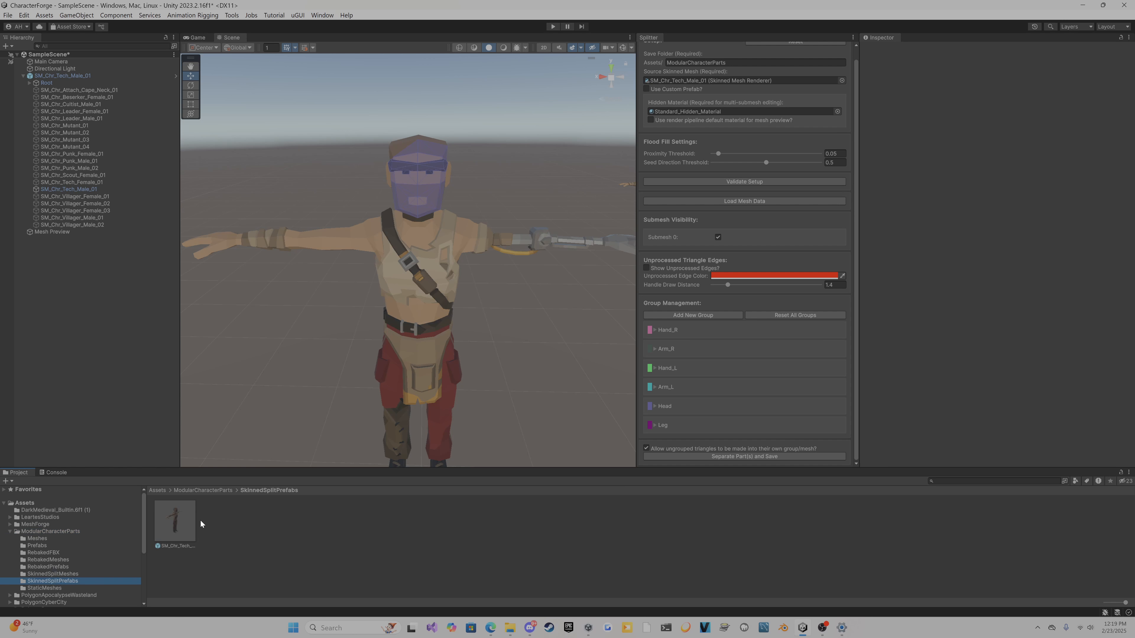
click(186, 524)
Adjust the widths of the Scene, Splitter and Inspector areas so the selected prefab's preview fits beside the splitter settings
drag(849, 212, 811, 223)
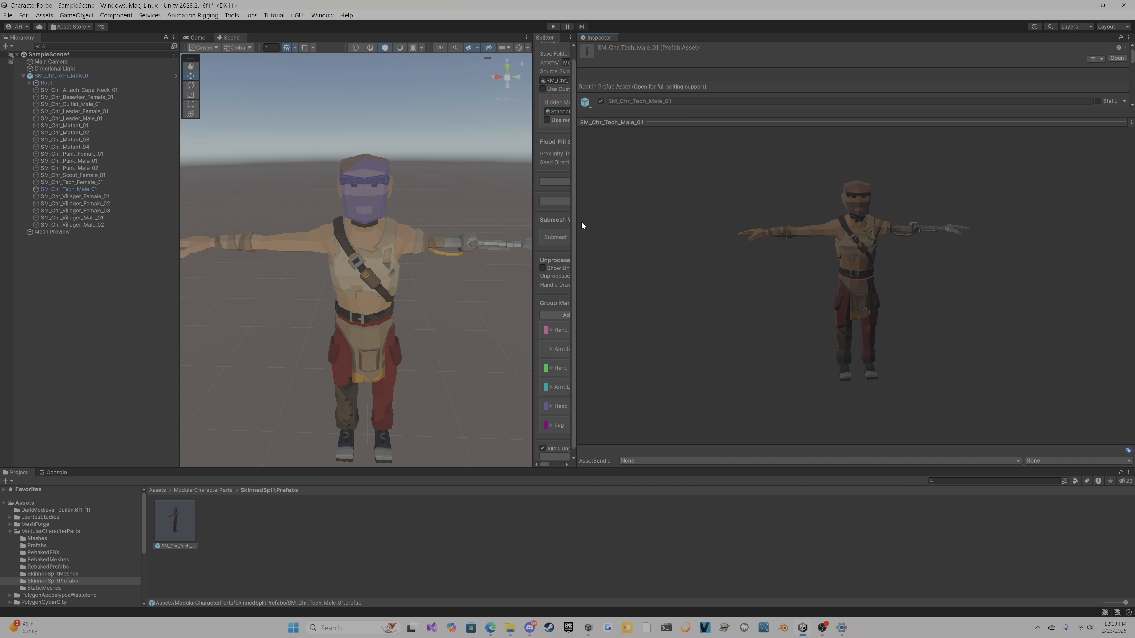
drag(576, 226, 878, 230)
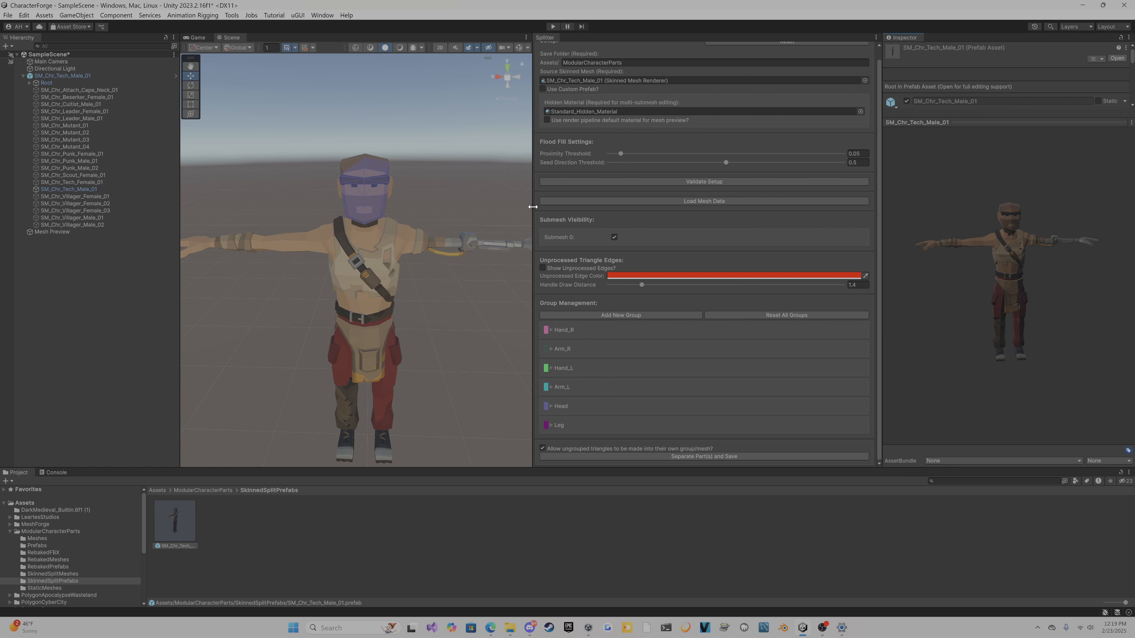
drag(532, 207, 652, 208)
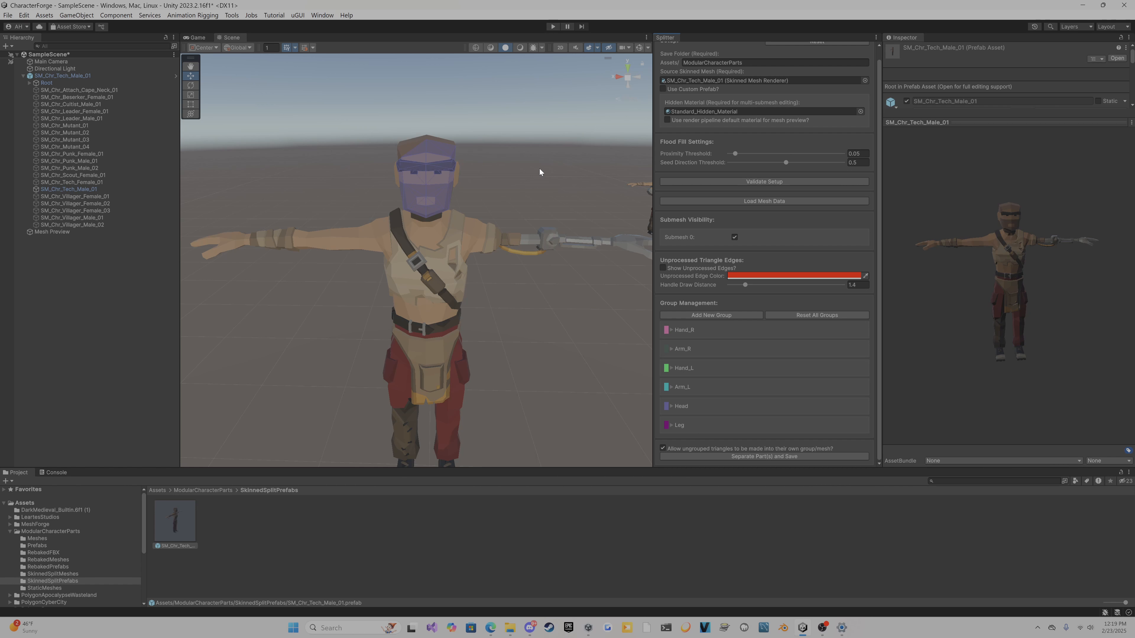